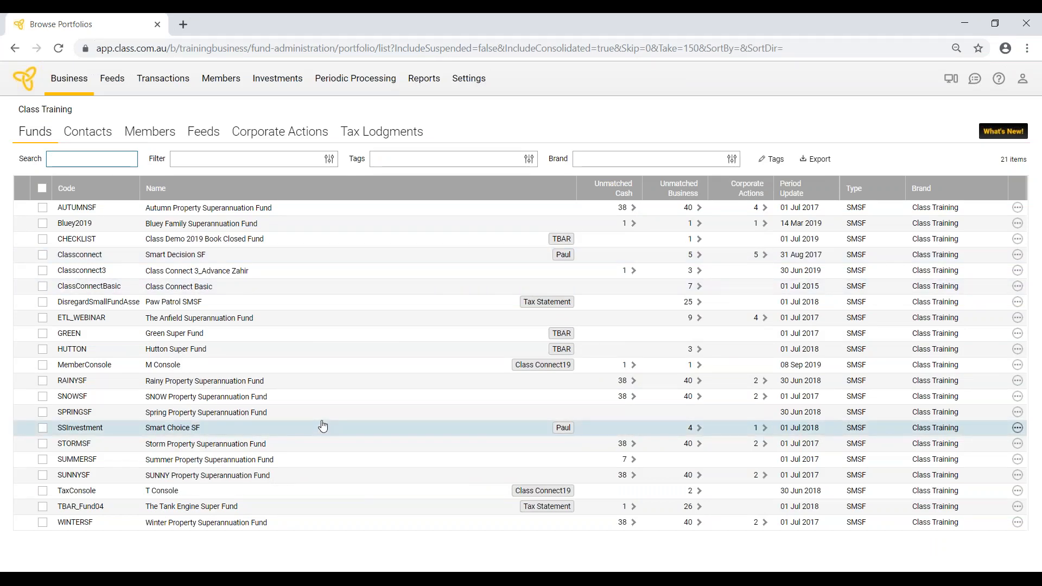
Step: Open the Transactions menu from the Class Training funds list
{"action": "left_click", "coordinate": [172, 84]}
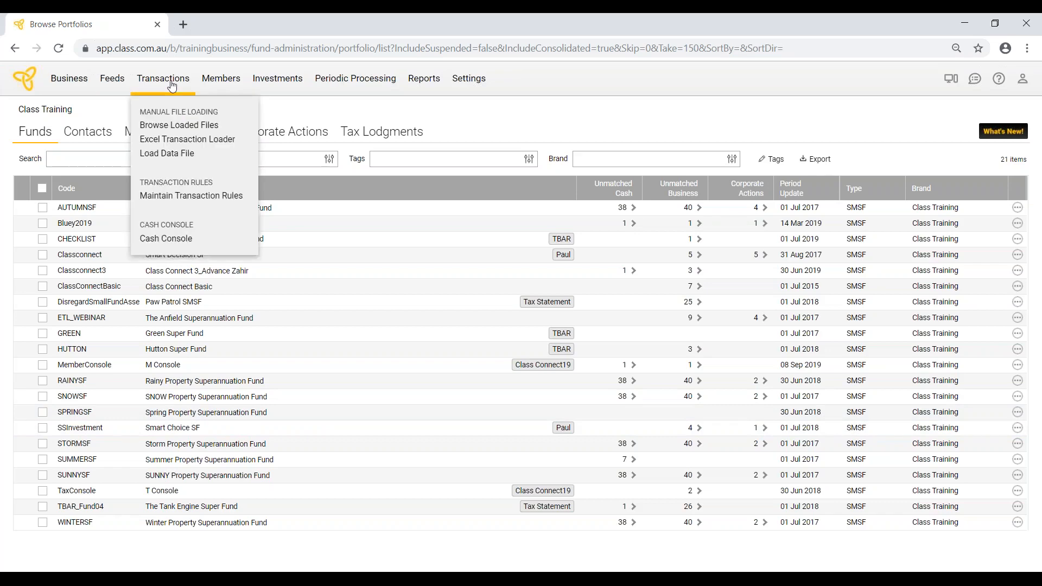
Step: Download the Excel Transaction Loader template for the Class Training brand and open the .xls
{"action": "left_click", "coordinate": [178, 140]}
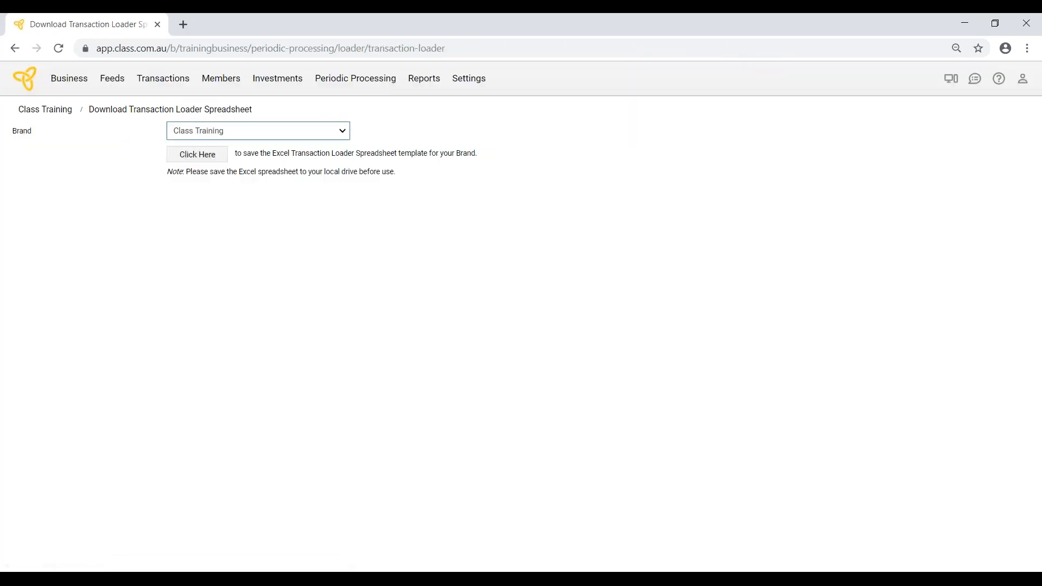
{"action": "left_click", "coordinate": [343, 135]}
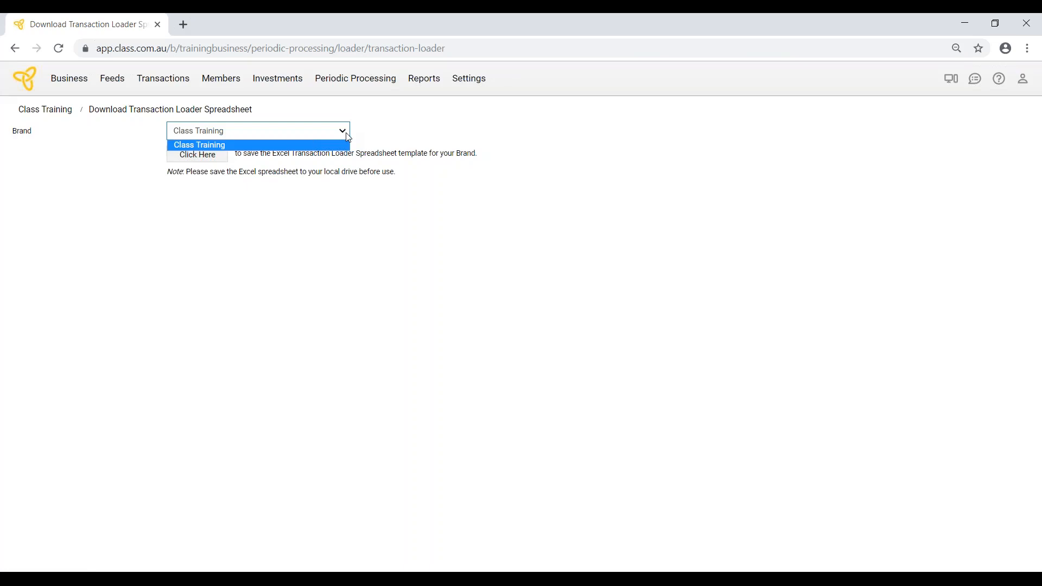
{"action": "left_click", "coordinate": [349, 138]}
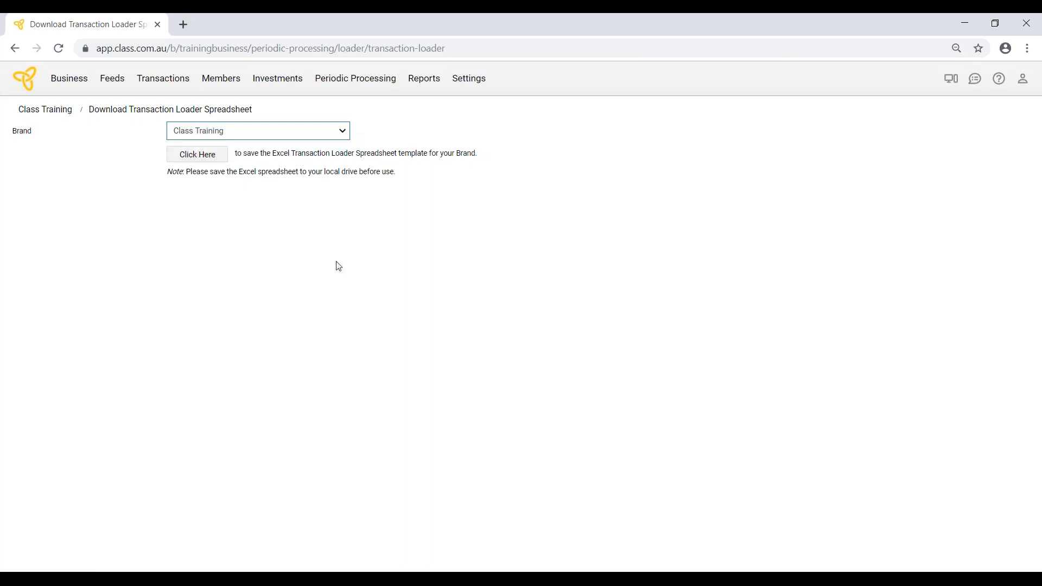
{"action": "left_click", "coordinate": [198, 155]}
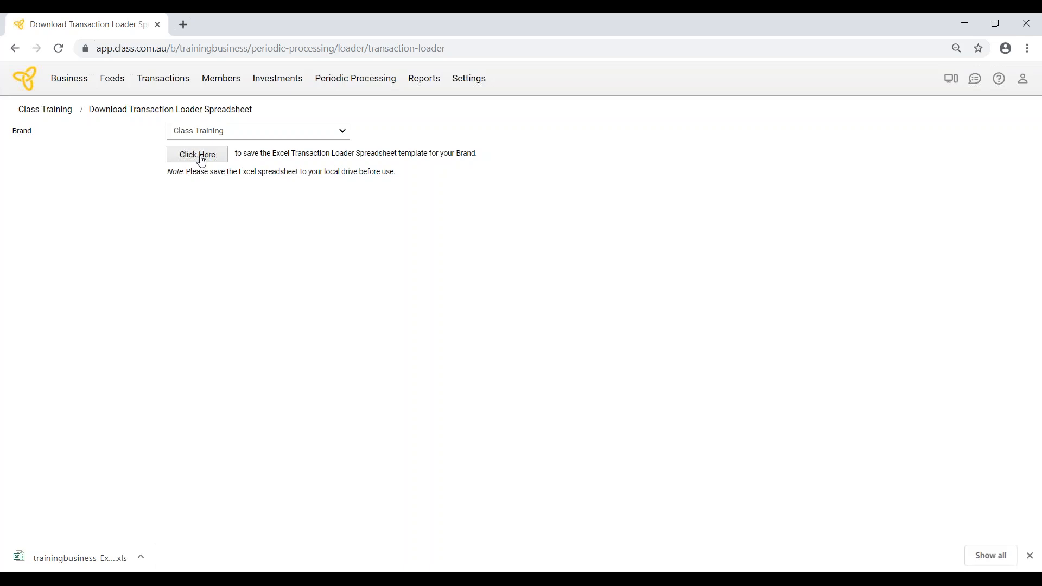
{"action": "left_click", "coordinate": [70, 564]}
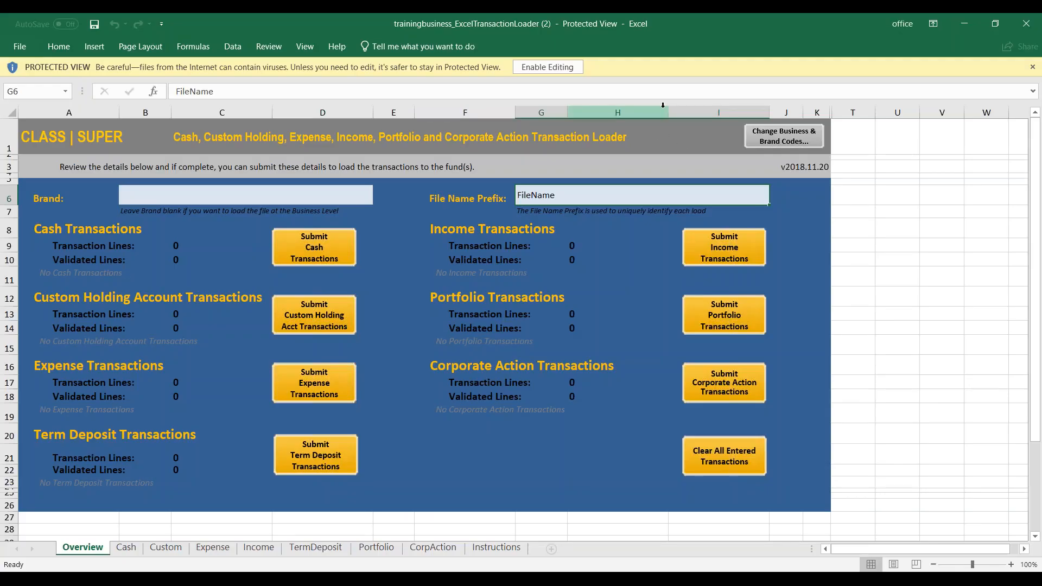
Step: Enable editing on the downloaded loader workbook from Protected View
{"action": "left_click", "coordinate": [544, 67]}
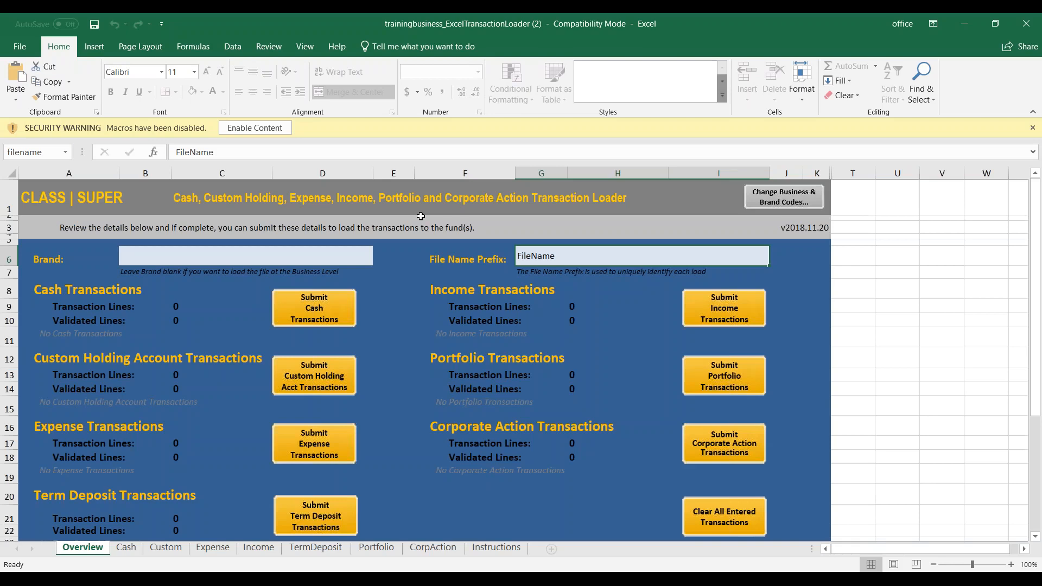
Step: Enable the loader's macros, browse the following sheets, and return to the Overview sheet
{"action": "left_click", "coordinate": [252, 129]}
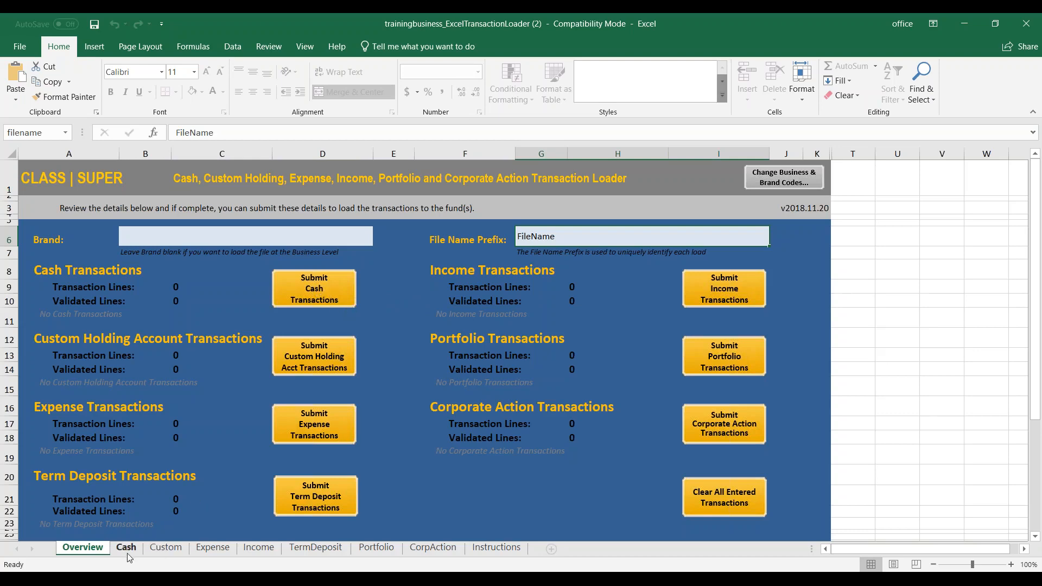
{"action": "key", "text": "ctrl+Page_Down"}
{"action": "key", "text": "ctrl+Page_Down"}
{"action": "key", "text": "ctrl+Page_Down"}
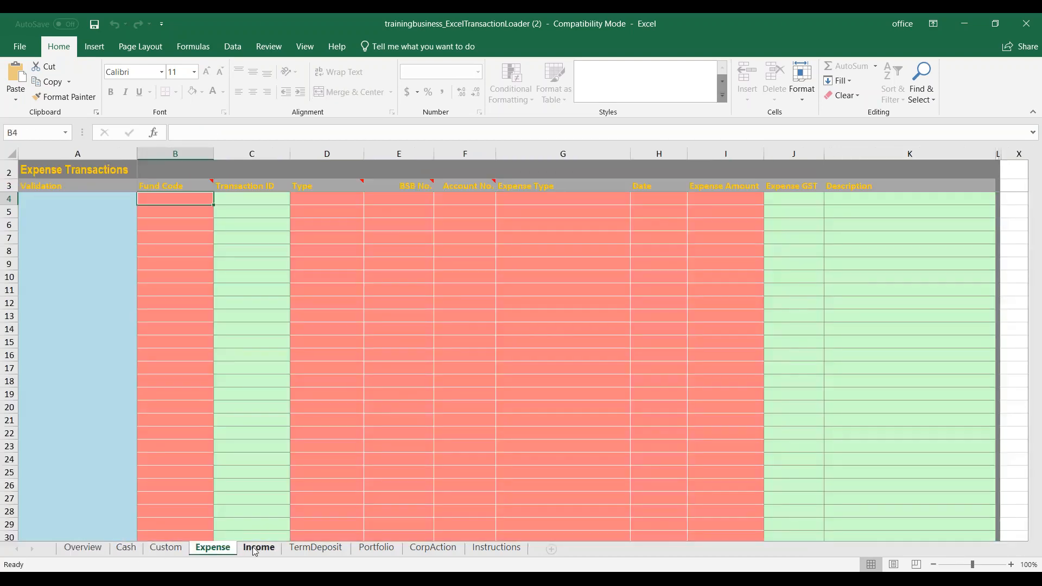
{"action": "key", "text": "ctrl+Page_Down"}
{"action": "left_click", "coordinate": [99, 549]}
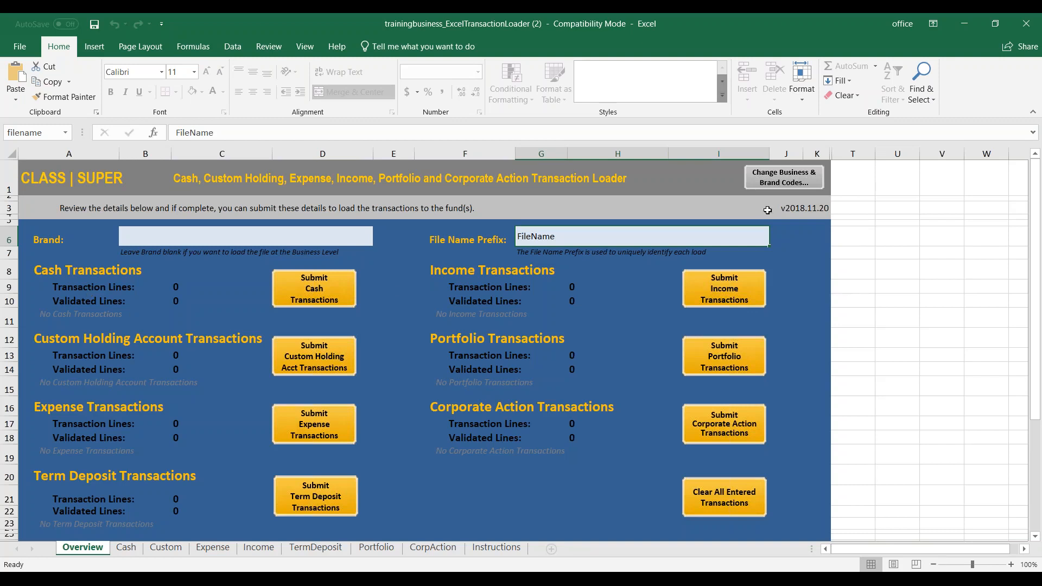
Step: Check the brand code in the scope details and enter 'trainingbusiness' in the Brand field
{"action": "left_click", "coordinate": [780, 185]}
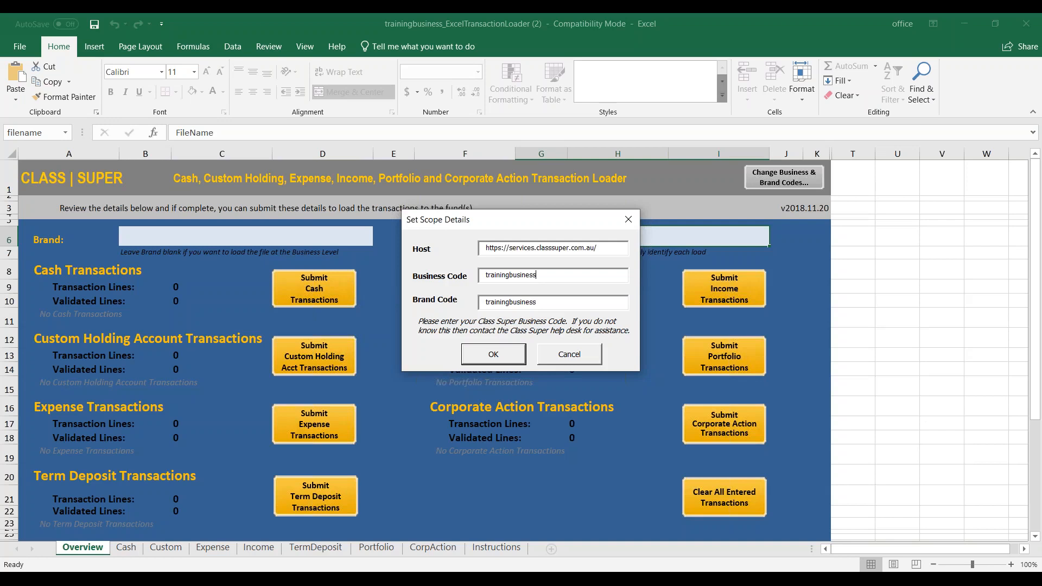
{"action": "left_click", "coordinate": [572, 357]}
{"action": "left_click", "coordinate": [190, 240]}
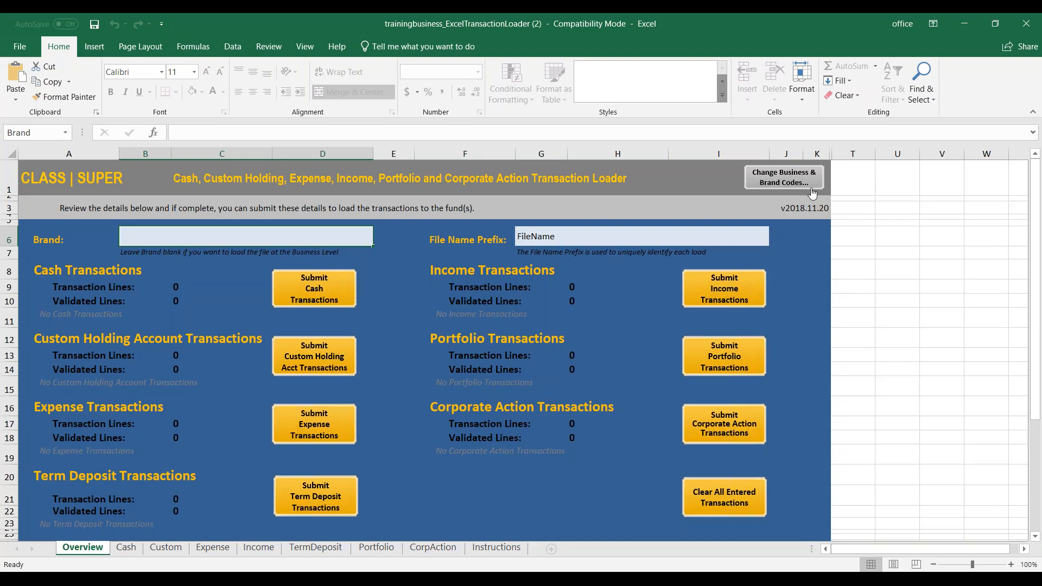
{"action": "left_click", "coordinate": [793, 182]}
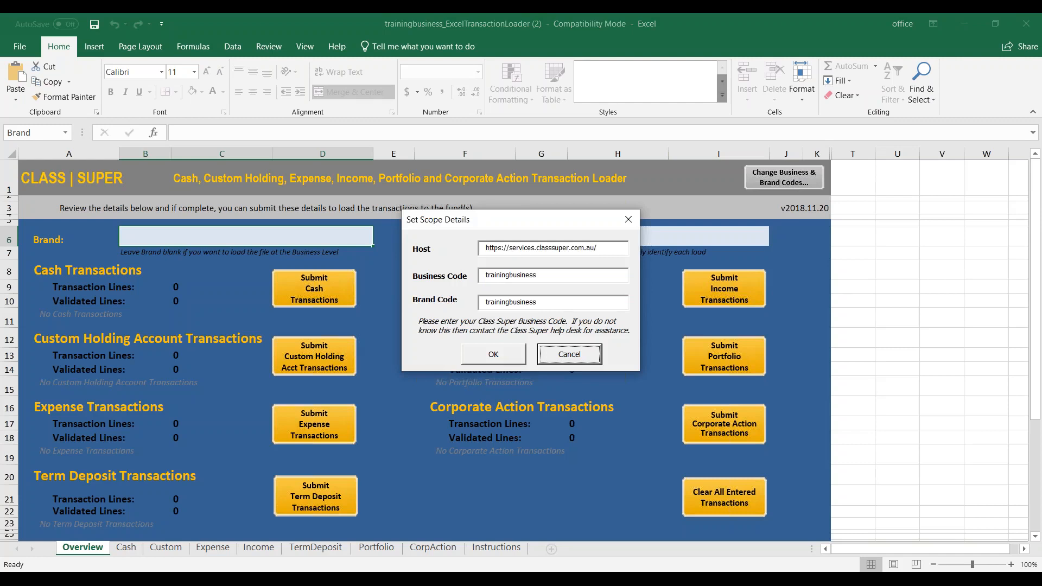
{"action": "left_click", "coordinate": [515, 360]}
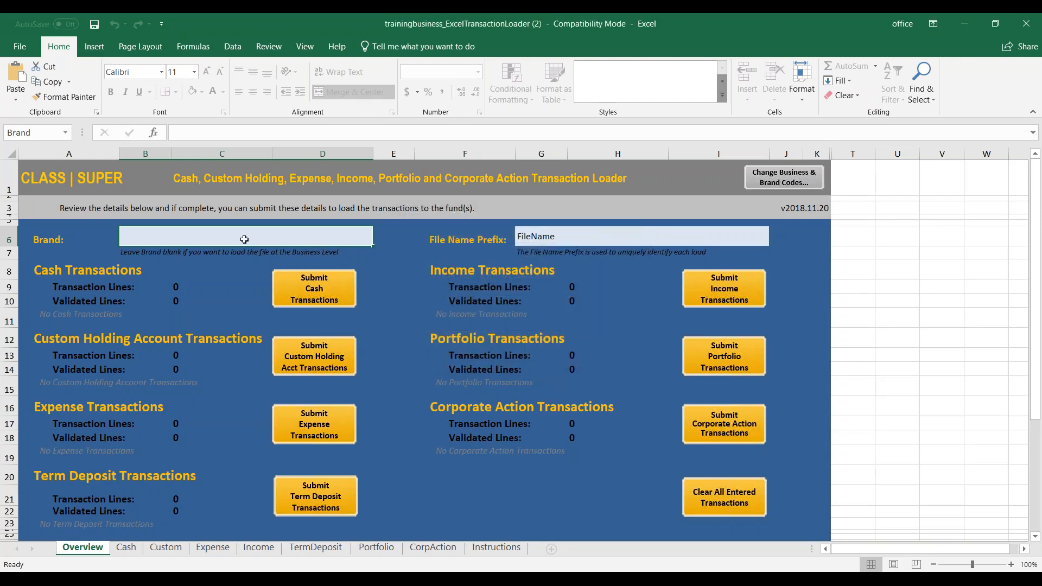
{"action": "type", "text": "trainin"}
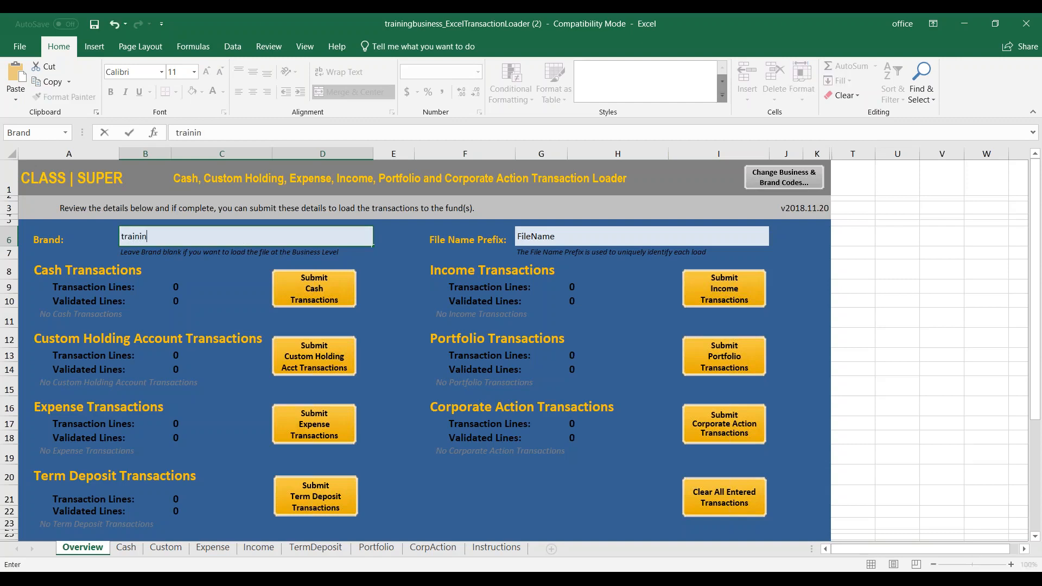
{"action": "type", "text": "gbusiness"}
{"action": "key", "text": "Tab"}
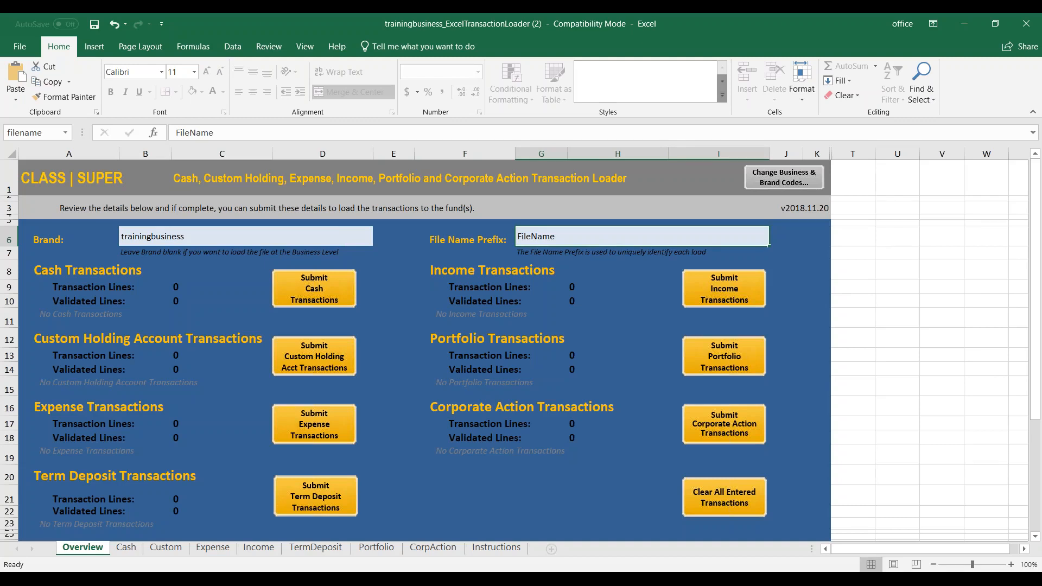
{"action": "left_click", "coordinate": [565, 237]}
Step: Show the Cash sheet with its empty Cash Transactions table
{"action": "left_click", "coordinate": [128, 549]}
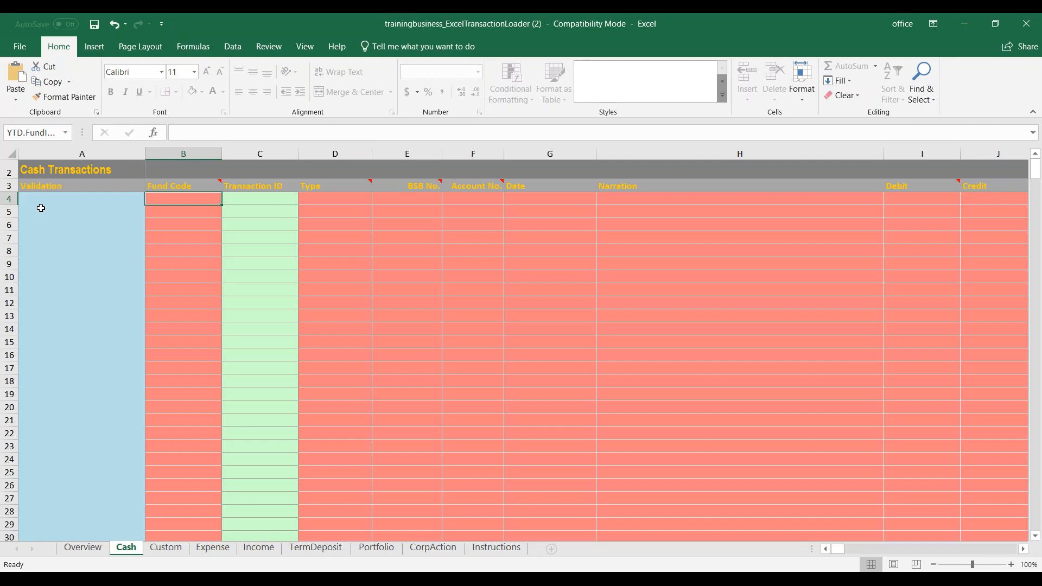
{"action": "type", "text": "test"}
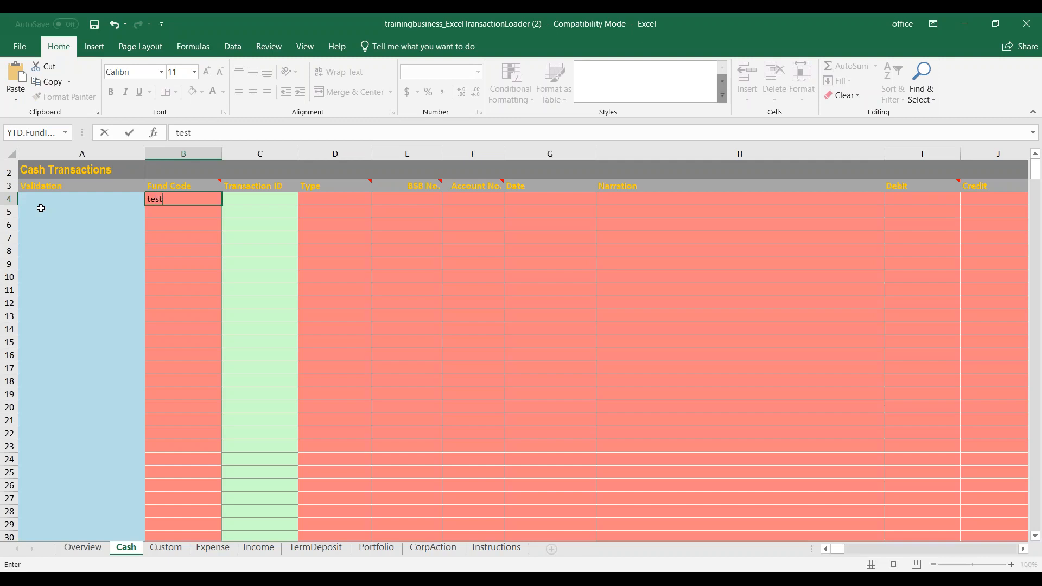
{"action": "key", "text": "Tab"}
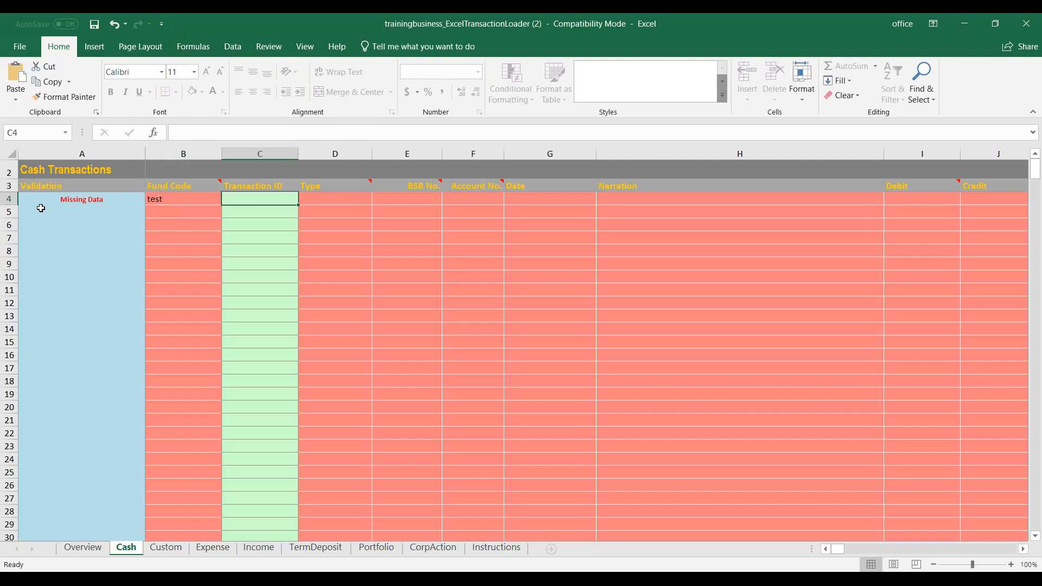
{"action": "key", "text": "Left"}
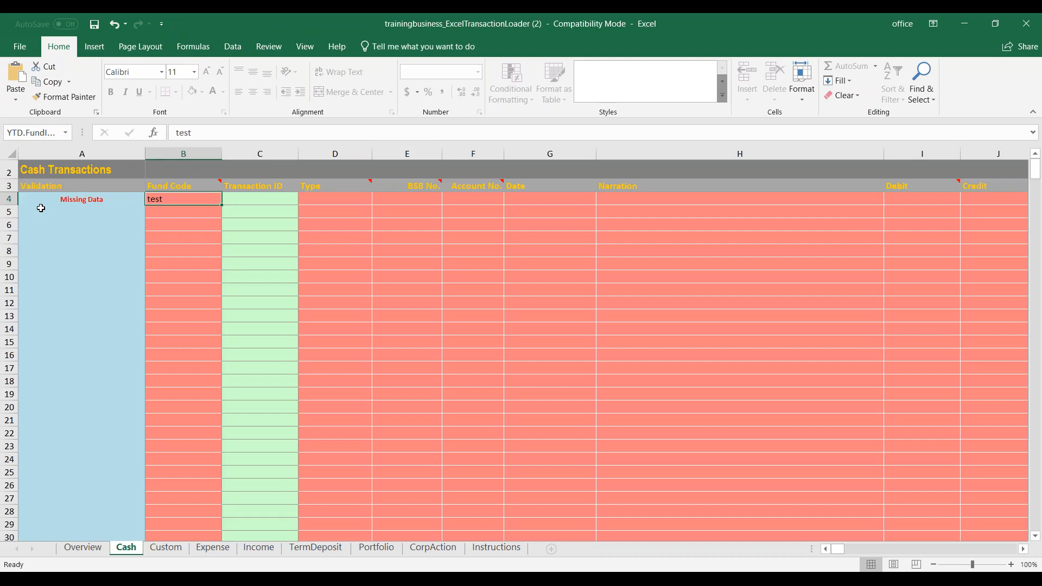
{"action": "key", "text": "Right"}
{"action": "key", "text": "Right"}
{"action": "key", "text": "Right"}
{"action": "key", "text": "Left"}
{"action": "key", "text": "Left"}
{"action": "key", "text": "Left"}
{"action": "mouse_move", "coordinate": [211, 185]}
{"action": "scroll", "coordinate": [527, 298], "scroll_direction": "down", "scroll_amount": 12}
{"action": "scroll", "coordinate": [527, 299], "scroll_direction": "down", "scroll_amount": 20}
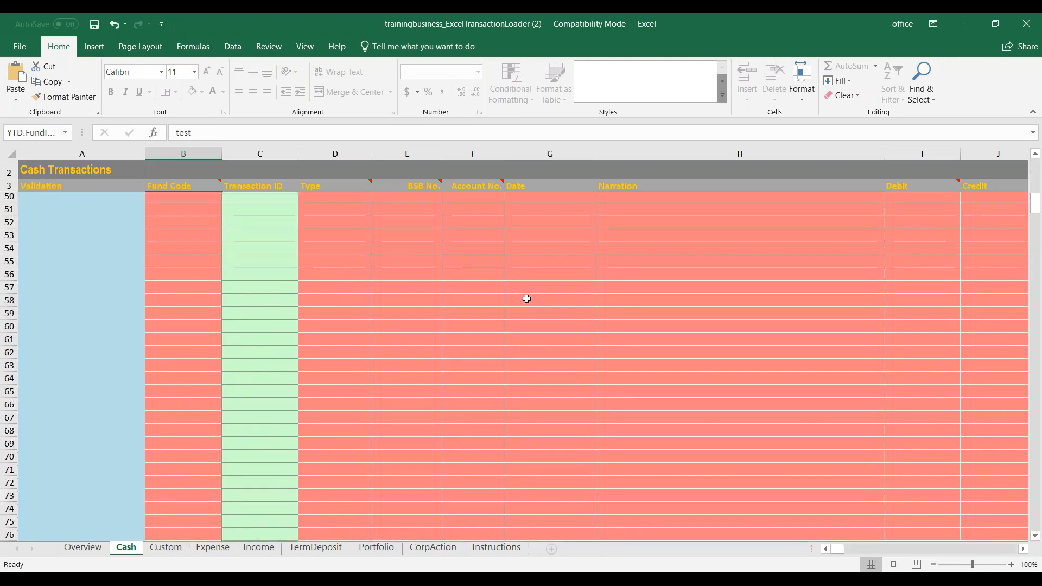
{"action": "scroll", "coordinate": [692, 260], "scroll_direction": "down", "scroll_amount": 9}
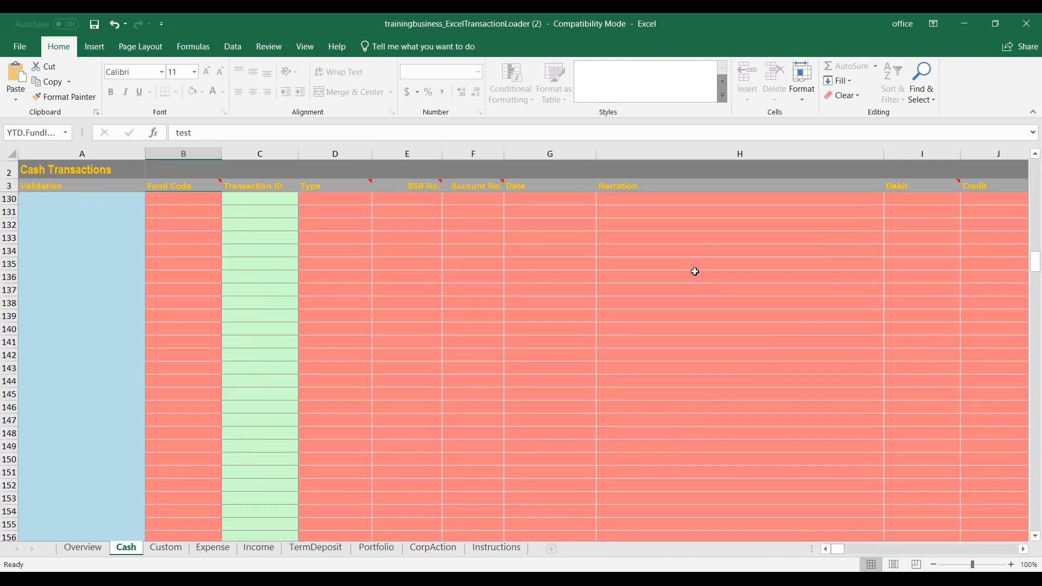
{"action": "left_click_drag", "start_coordinate": [1034, 268], "coordinate": [1015, 126]}
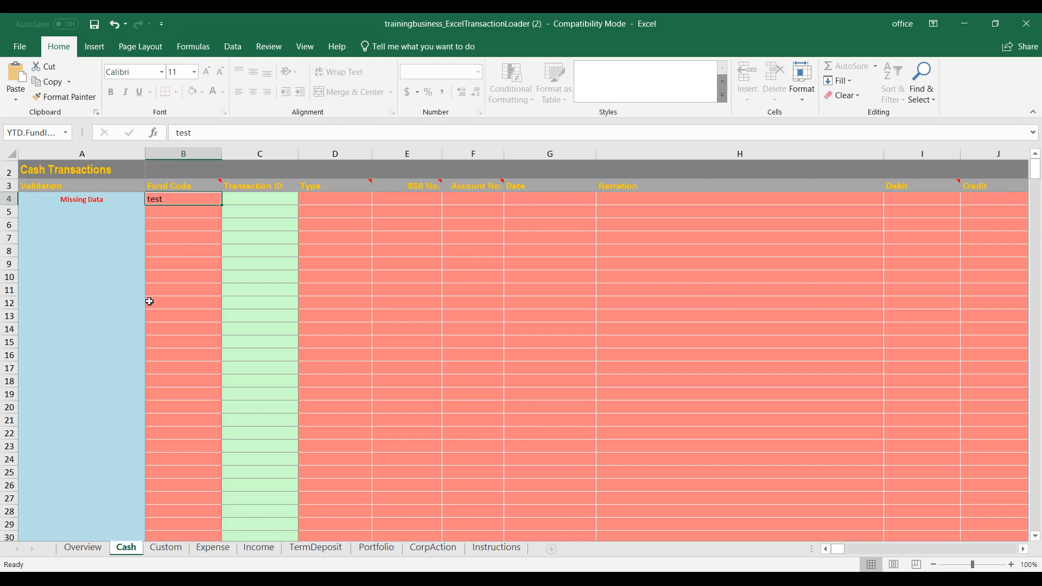
{"action": "key", "text": "Delete"}
Step: Browse the Cash, Custom holding, Expense and Income sheets, then read the Instructions sheet
{"action": "left_click", "coordinate": [162, 549]}
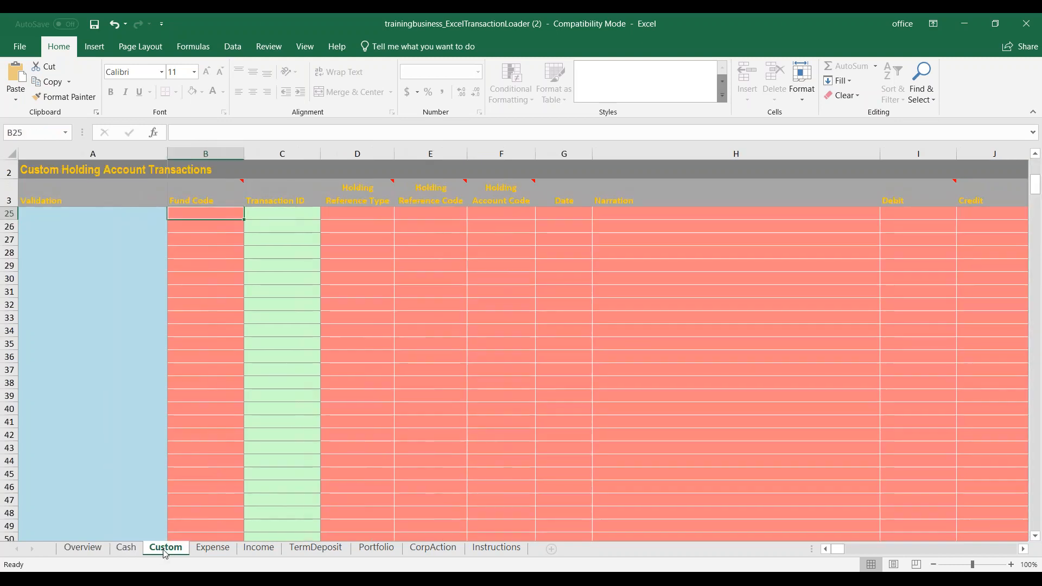
{"action": "left_click", "coordinate": [212, 549]}
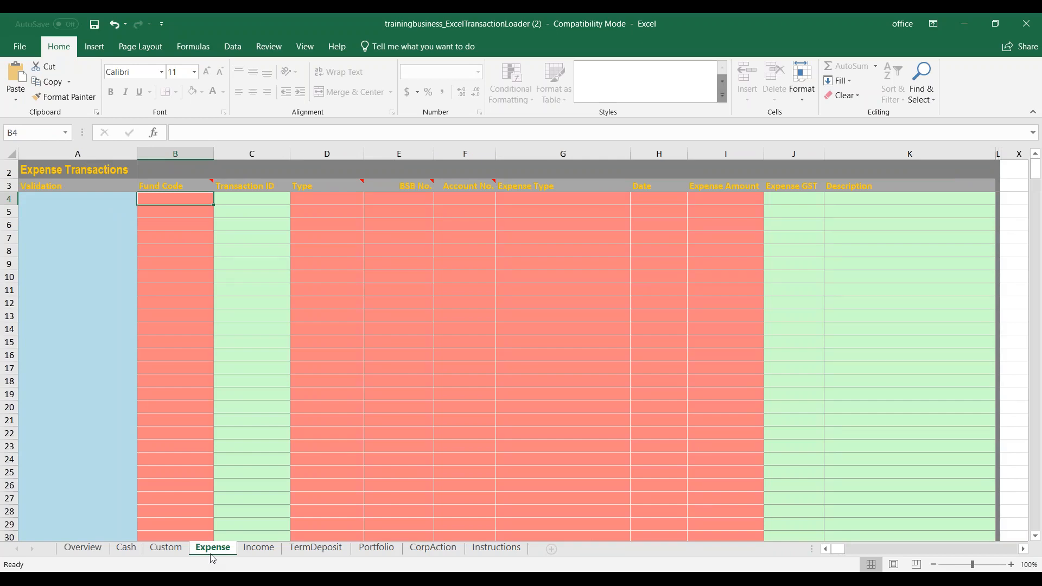
{"action": "left_click", "coordinate": [126, 549]}
{"action": "left_click", "coordinate": [157, 549]}
{"action": "left_click", "coordinate": [245, 548]}
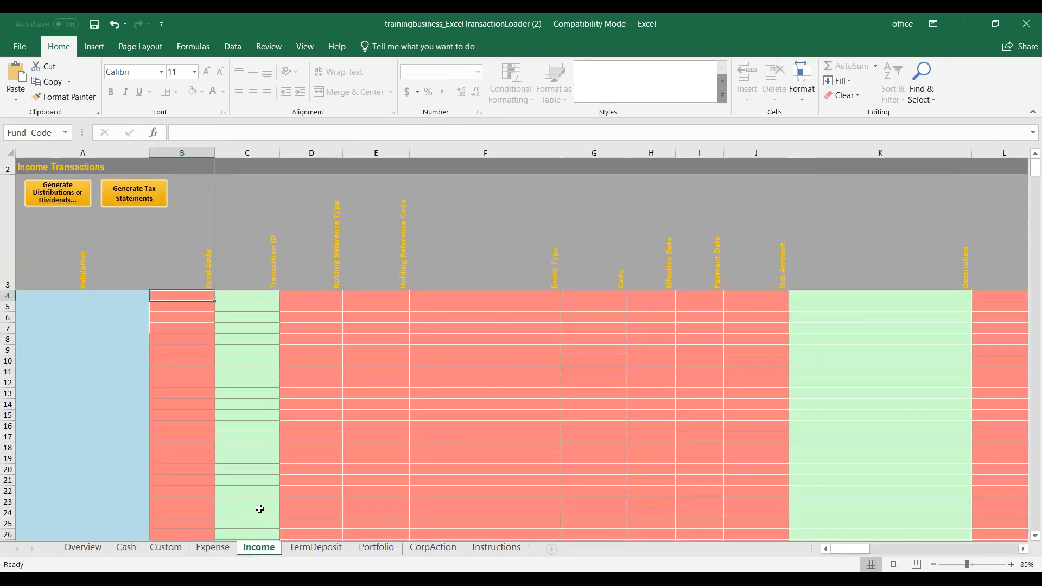
{"action": "left_click", "coordinate": [125, 548]}
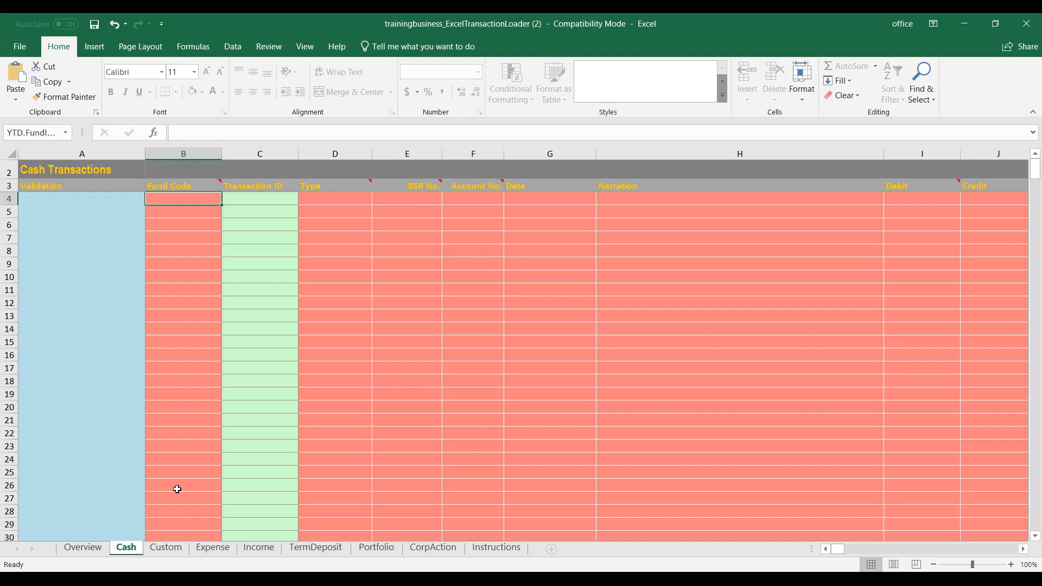
{"action": "left_click", "coordinate": [496, 547]}
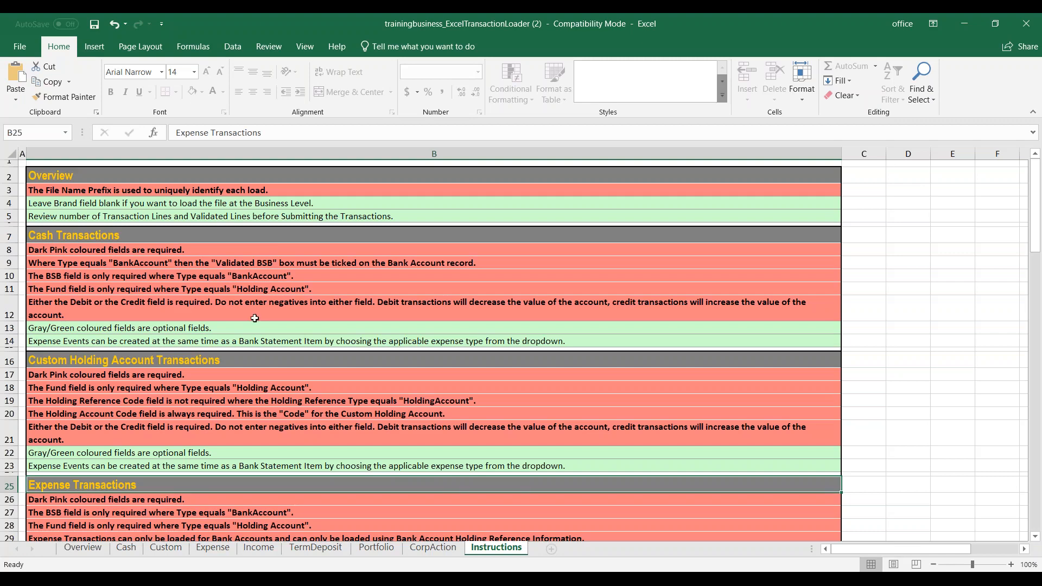
Step: Go to the empty Portfolio Transactions sheet by way of the Overview sheet
{"action": "left_click", "coordinate": [81, 548]}
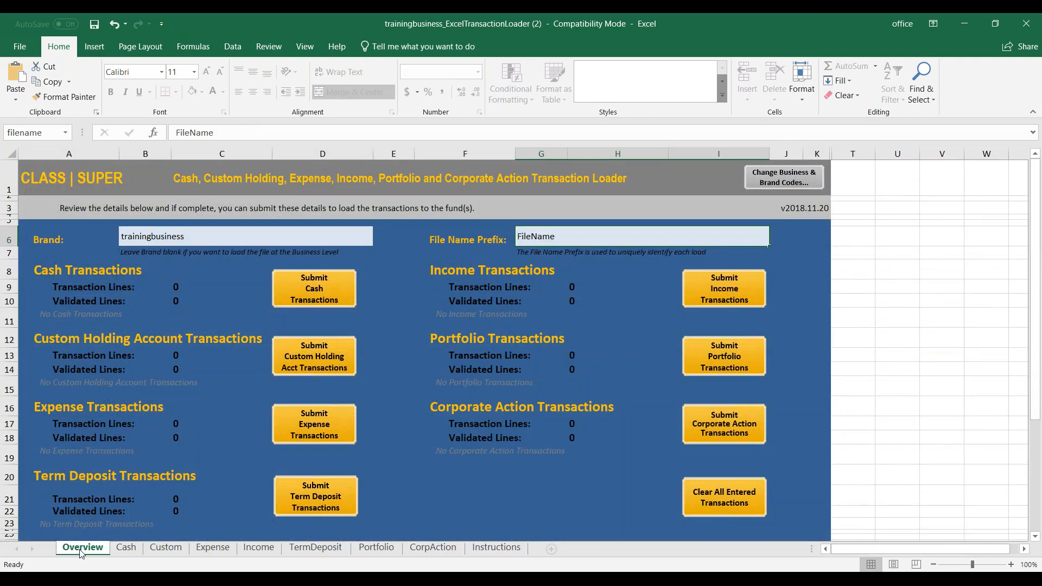
{"action": "left_click", "coordinate": [374, 548]}
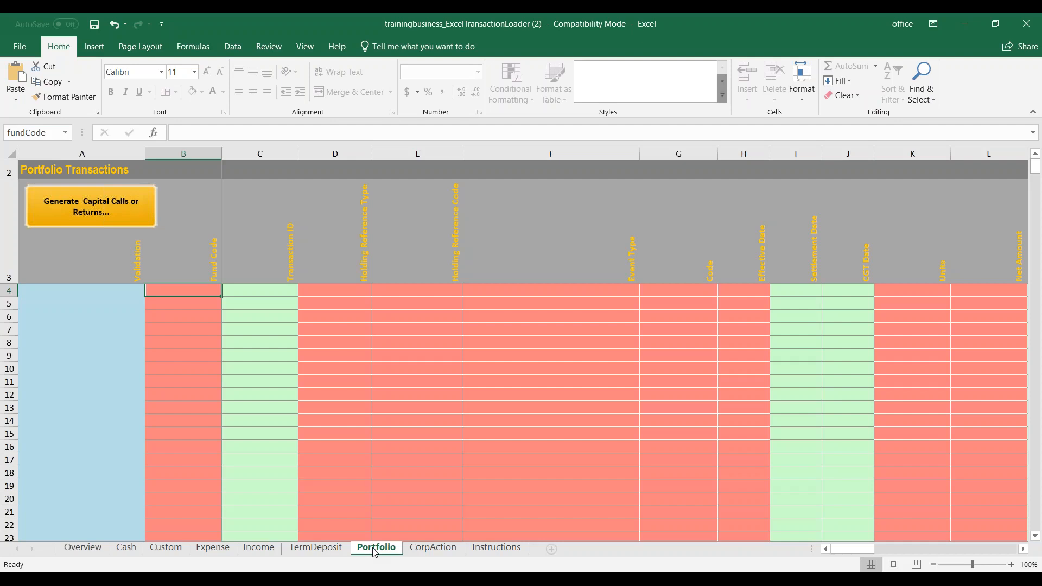
{"action": "key", "text": "alt+Tab"}
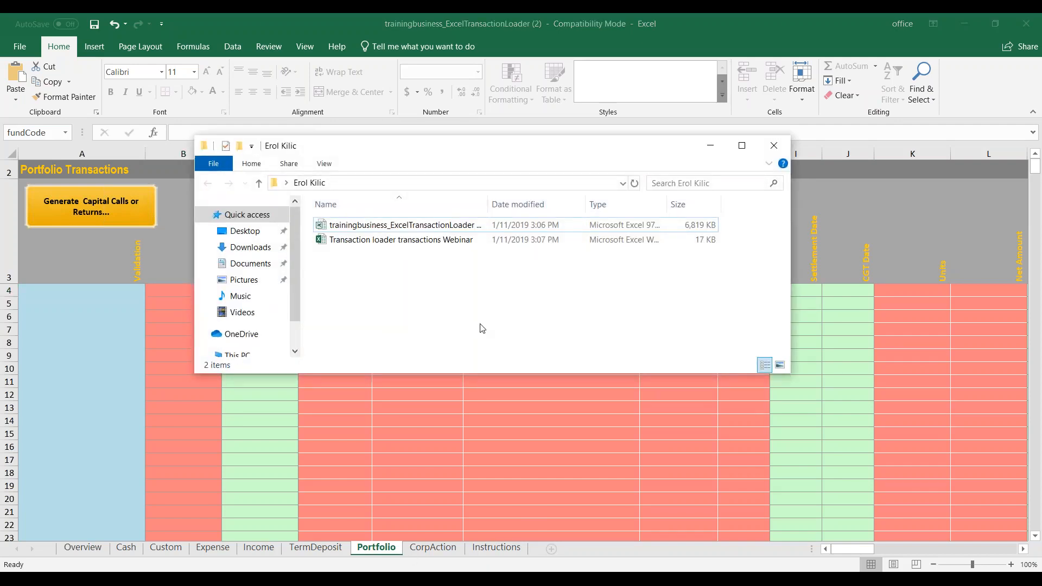
Step: Open 'Transaction loader transactions Webinar' for reference, then return to the loader and Class Super
{"action": "left_click", "coordinate": [394, 245]}
{"action": "double_click", "coordinate": [395, 245]}
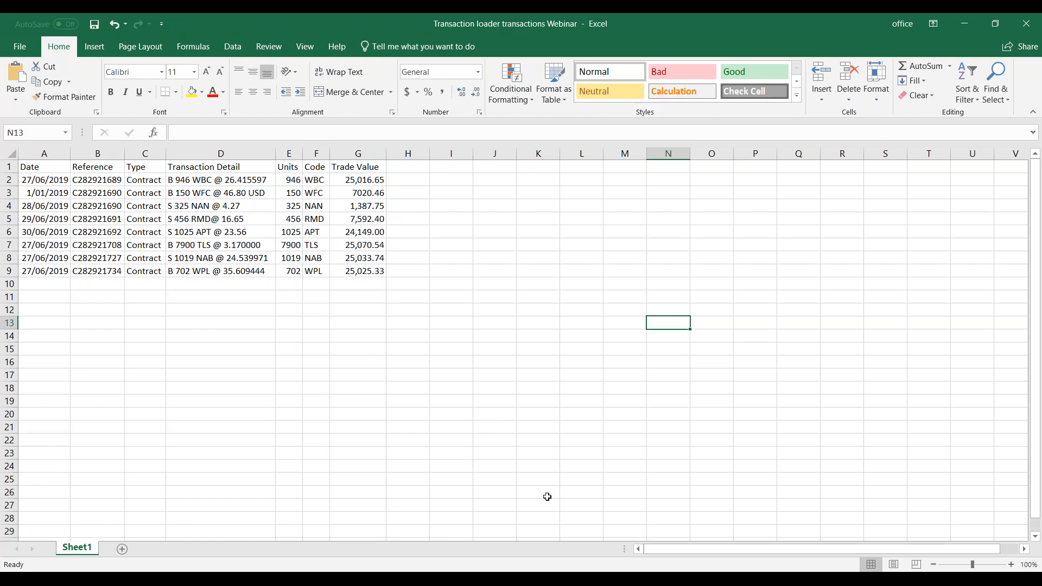
{"action": "mouse_move", "coordinate": [585, 580]}
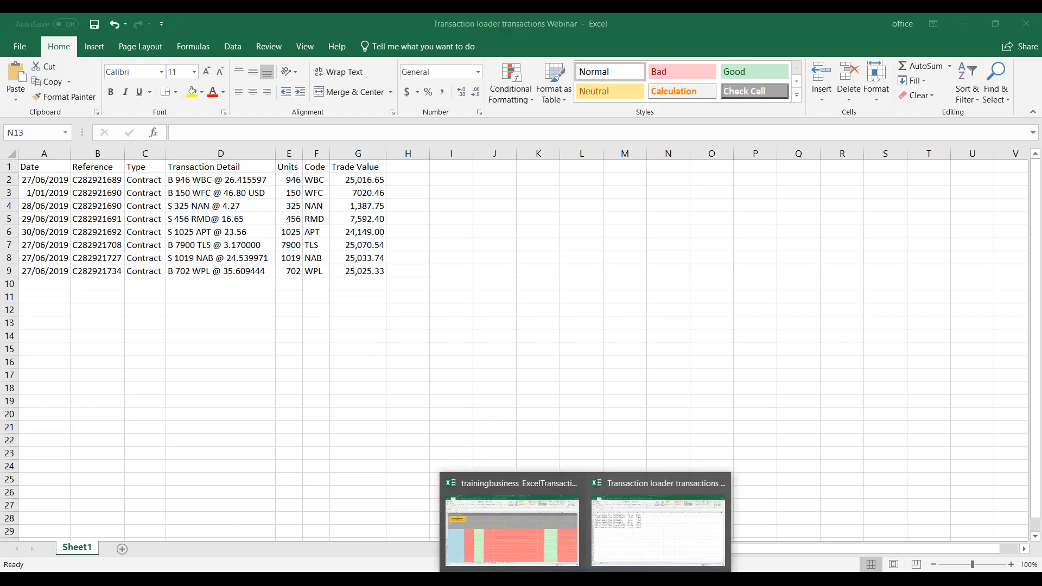
{"action": "left_click", "coordinate": [564, 551]}
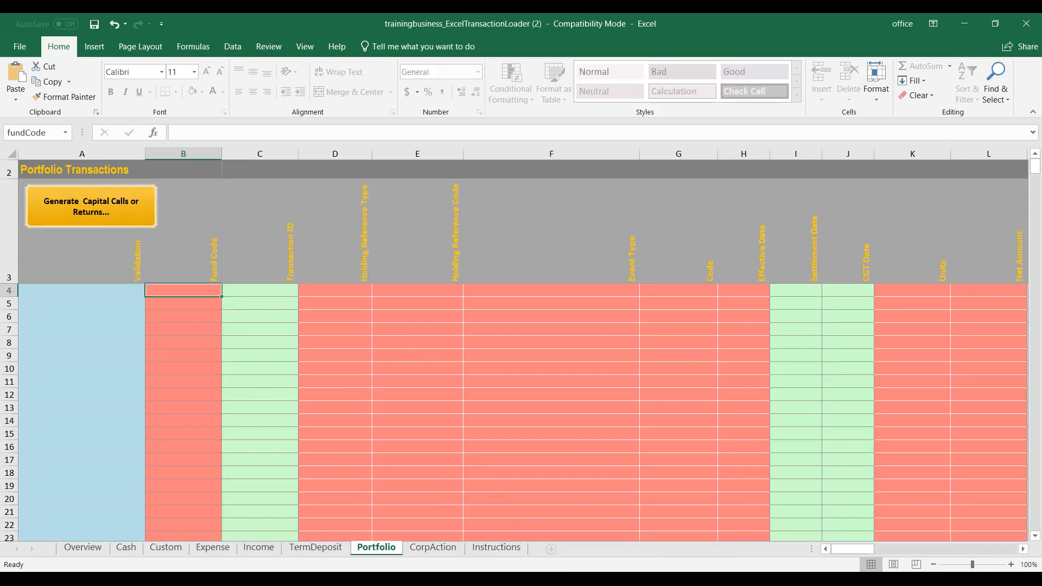
{"action": "left_click", "coordinate": [486, 579]}
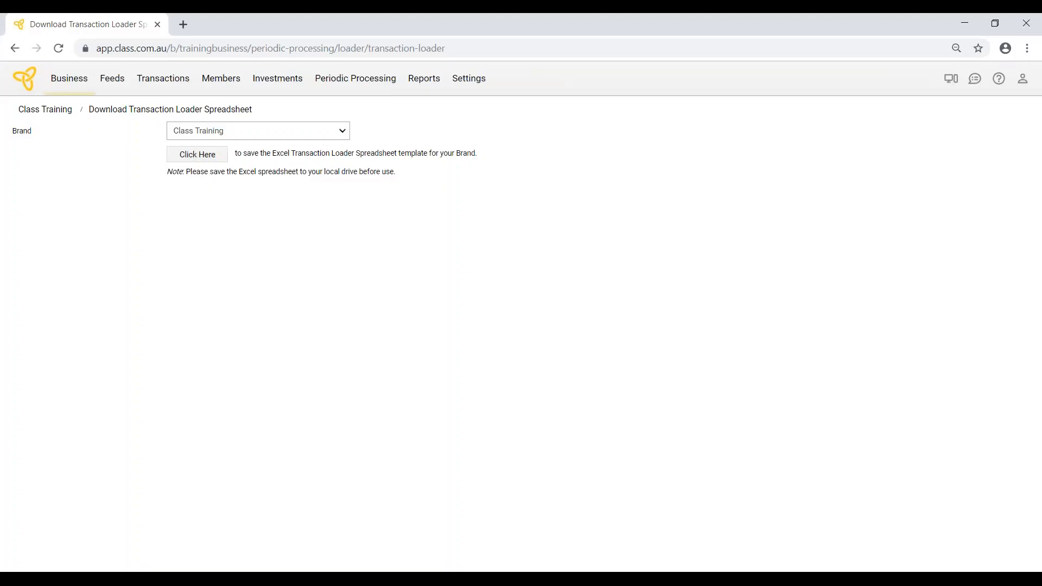
Step: Open the ETL_WEBINAR fund, The Anfield SF, from the funds list
{"action": "left_click", "coordinate": [29, 79]}
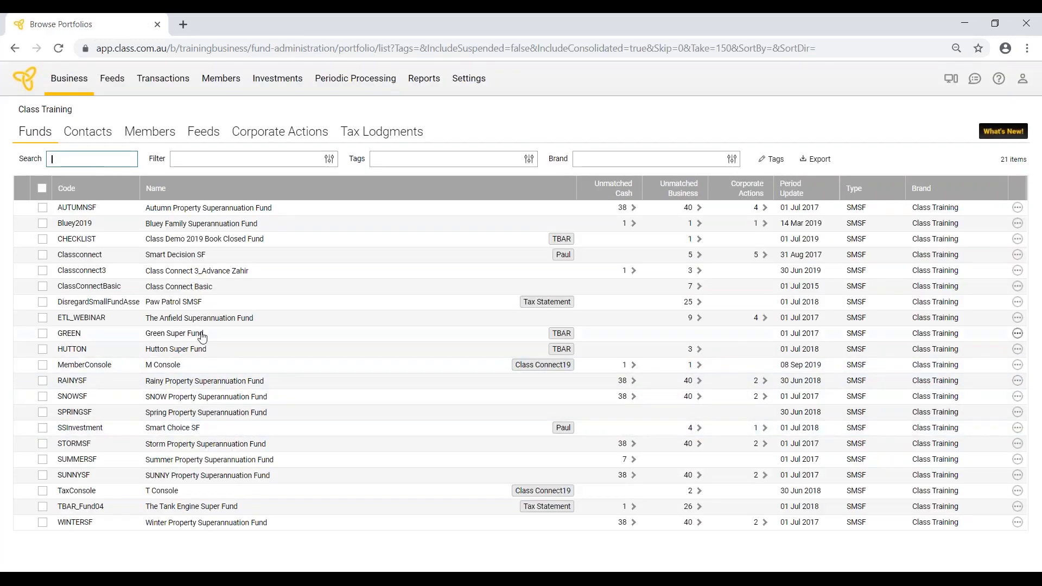
{"action": "left_click", "coordinate": [193, 318]}
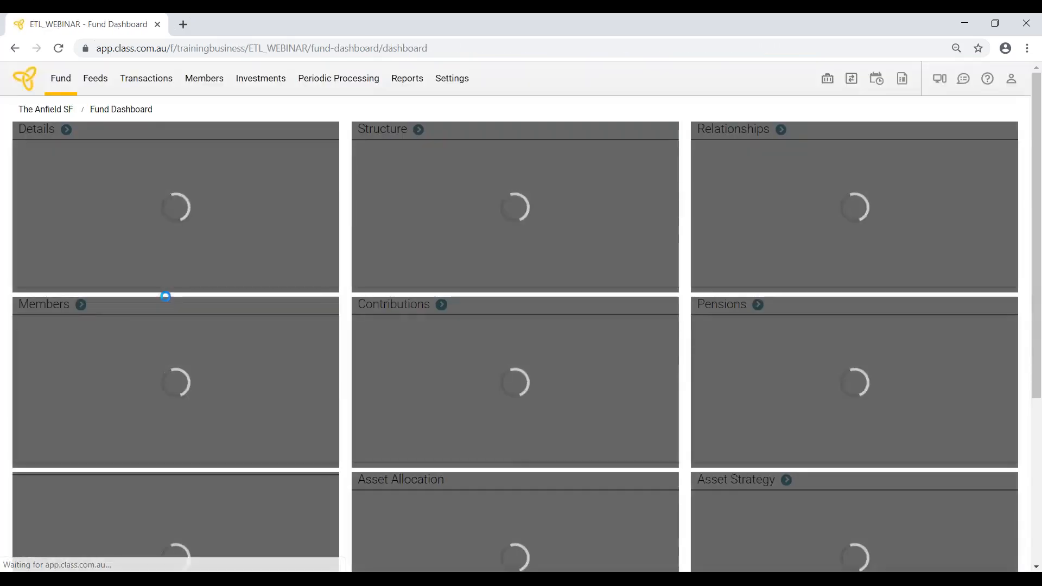
{"action": "left_click", "coordinate": [66, 86]}
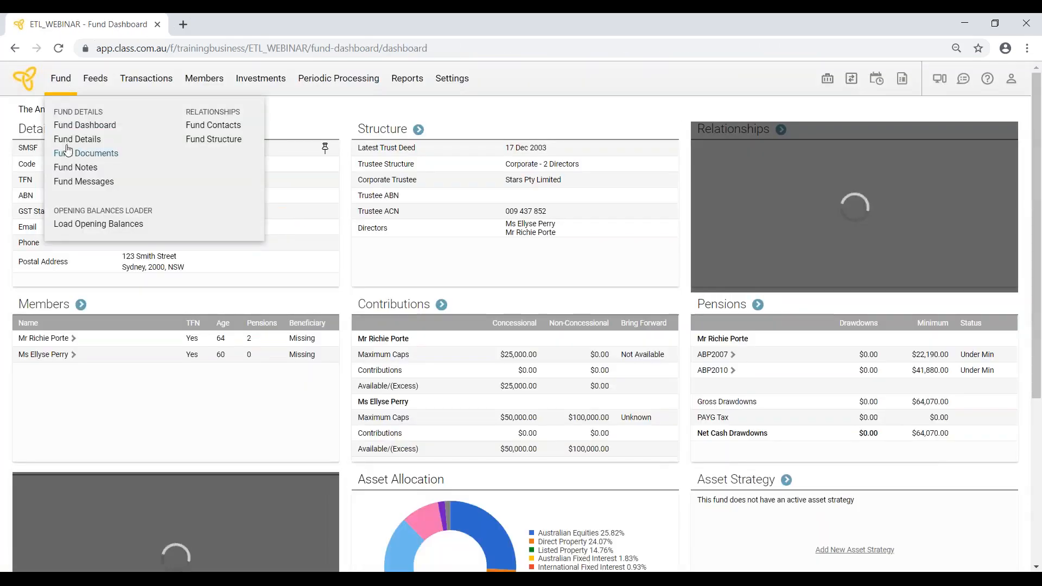
Step: Open Fund Details and copy the fund code ETL_WEBINAR
{"action": "left_click", "coordinate": [66, 140]}
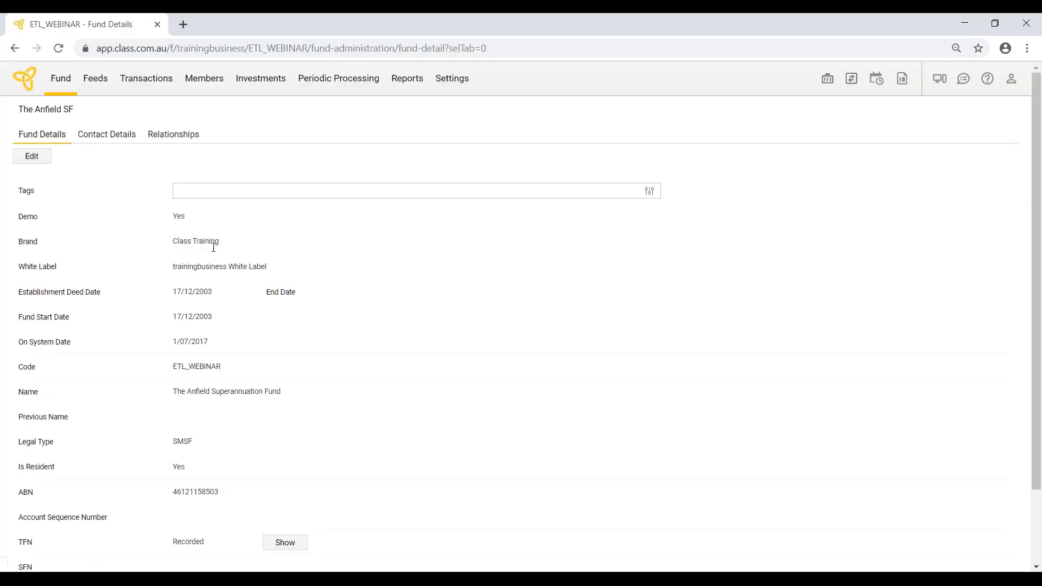
{"action": "left_click_drag", "start_coordinate": [225, 373], "coordinate": [171, 367]}
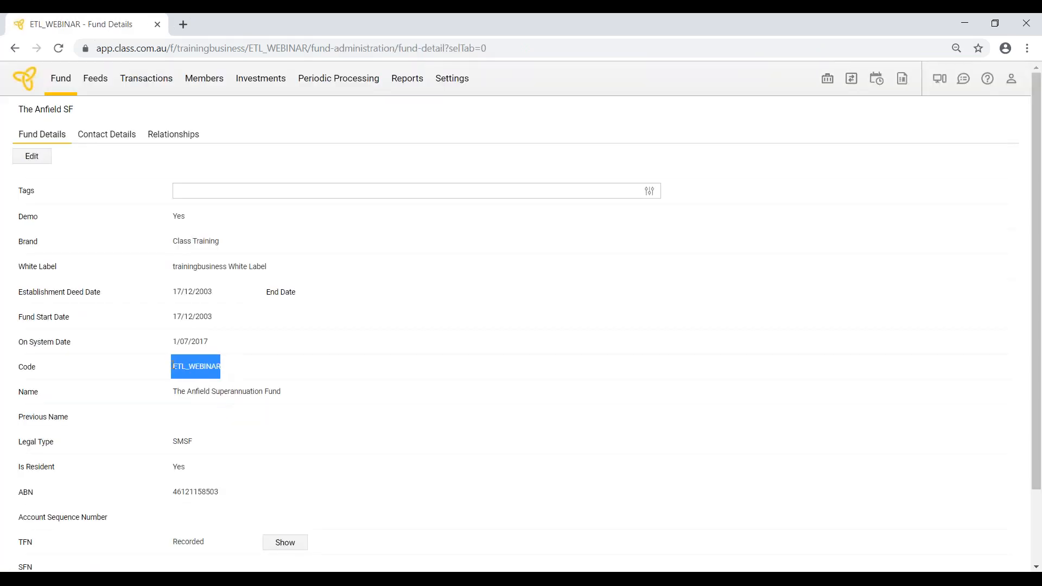
{"action": "left_click", "coordinate": [237, 373]}
{"action": "left_click_drag", "start_coordinate": [237, 374], "coordinate": [173, 366]}
{"action": "right_click", "coordinate": [179, 365]}
{"action": "left_click", "coordinate": [206, 376]}
Step: Paste the fund code ETL_WEBINAR into cell B4 of the loader's Portfolio sheet
{"action": "mouse_move", "coordinate": [585, 579]}
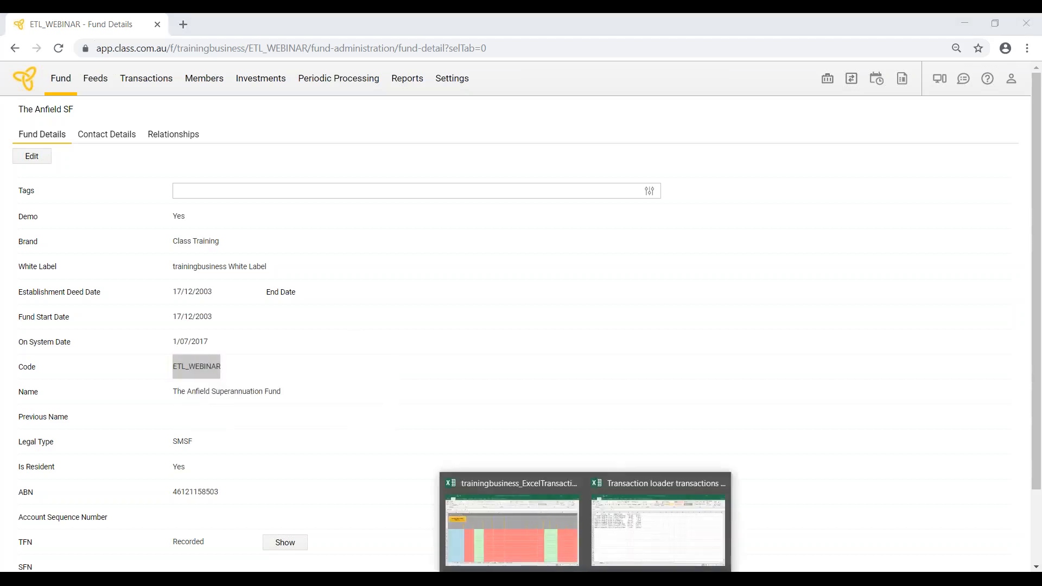
{"action": "left_click", "coordinate": [530, 539]}
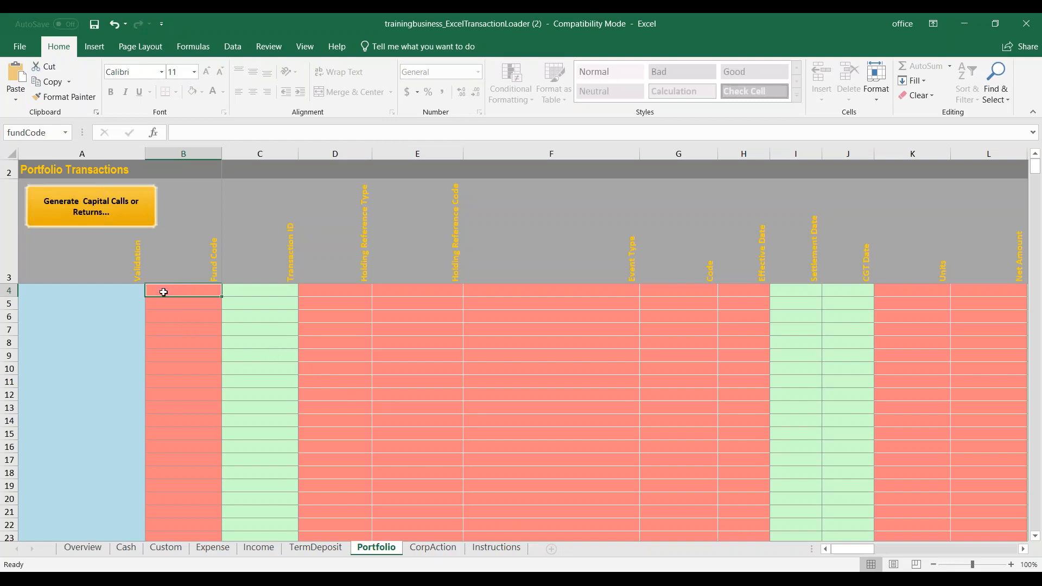
{"action": "right_click", "coordinate": [164, 290]}
{"action": "left_click", "coordinate": [212, 339]}
Step: Set D4's Holding Reference Type to AccountNumber
{"action": "left_click", "coordinate": [328, 292]}
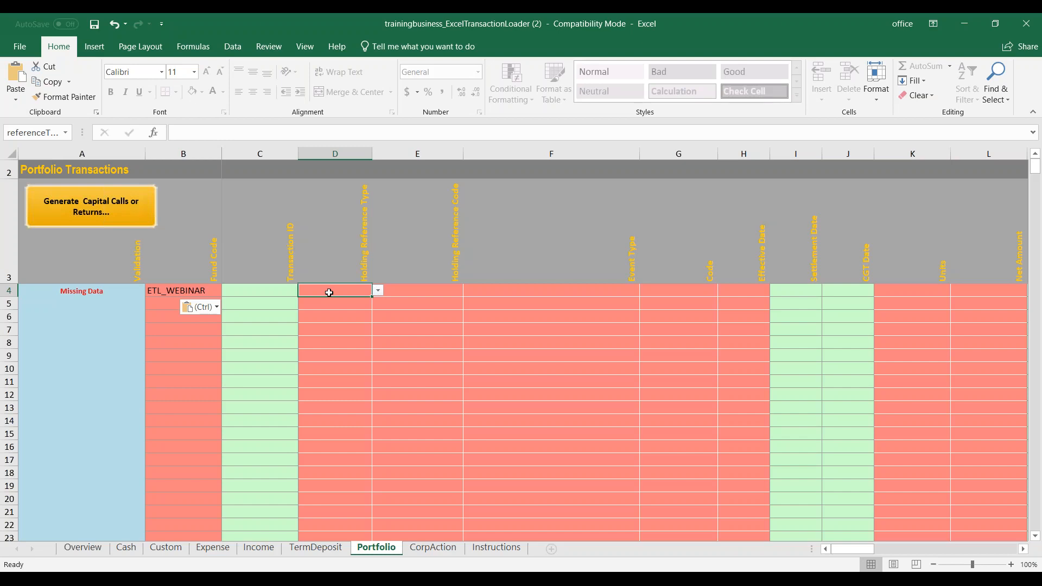
{"action": "key", "text": "Left"}
{"action": "key", "text": "Left"}
{"action": "key", "text": "Right"}
{"action": "key", "text": "Right"}
{"action": "left_click", "coordinate": [378, 292]}
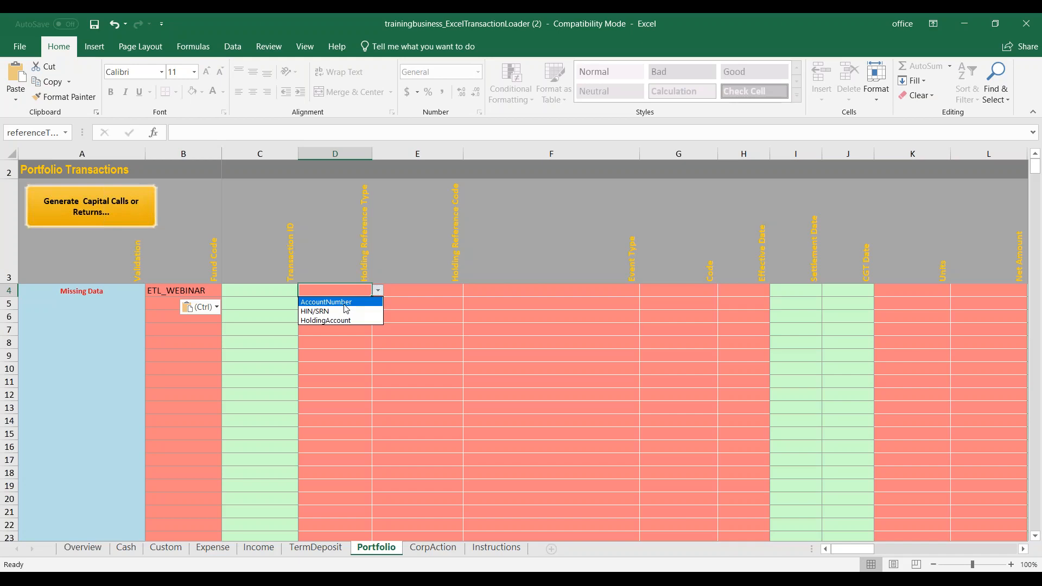
{"action": "left_click", "coordinate": [344, 304]}
{"action": "left_click", "coordinate": [404, 290]}
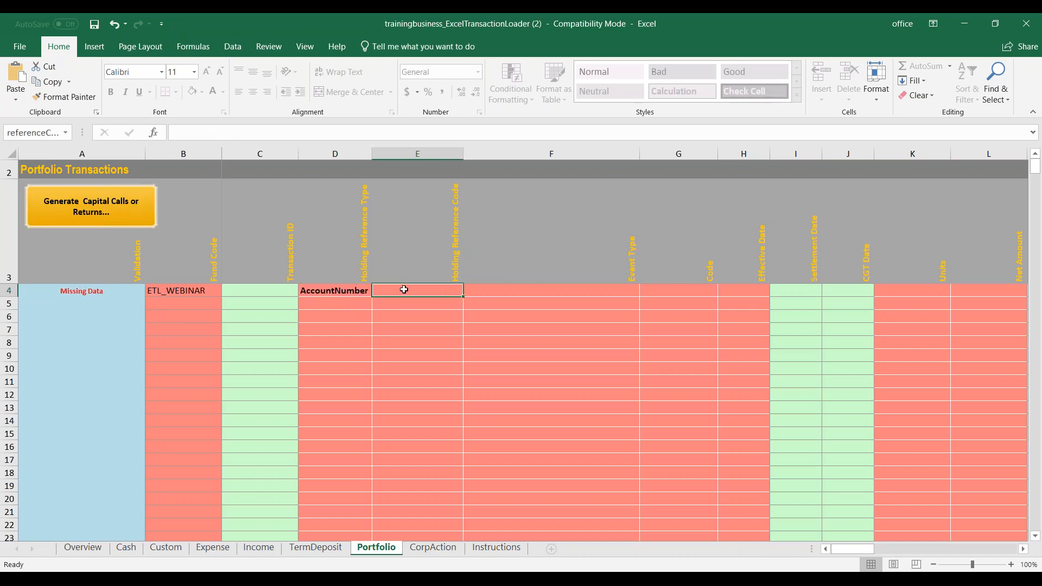
Step: Open the fund's Account Number feed account from the Feeds Console
{"action": "left_click", "coordinate": [499, 579]}
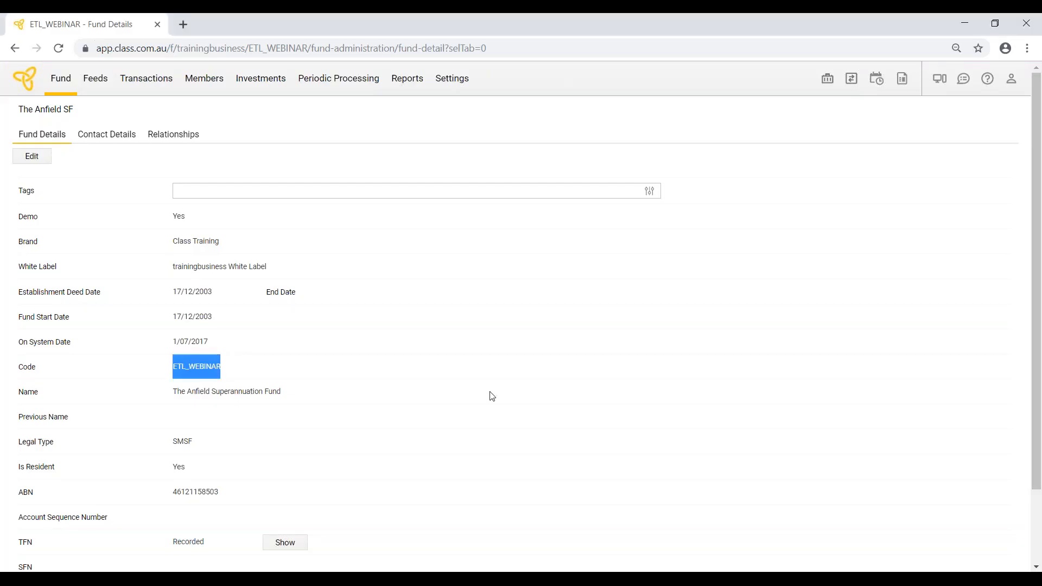
{"action": "left_click", "coordinate": [98, 82]}
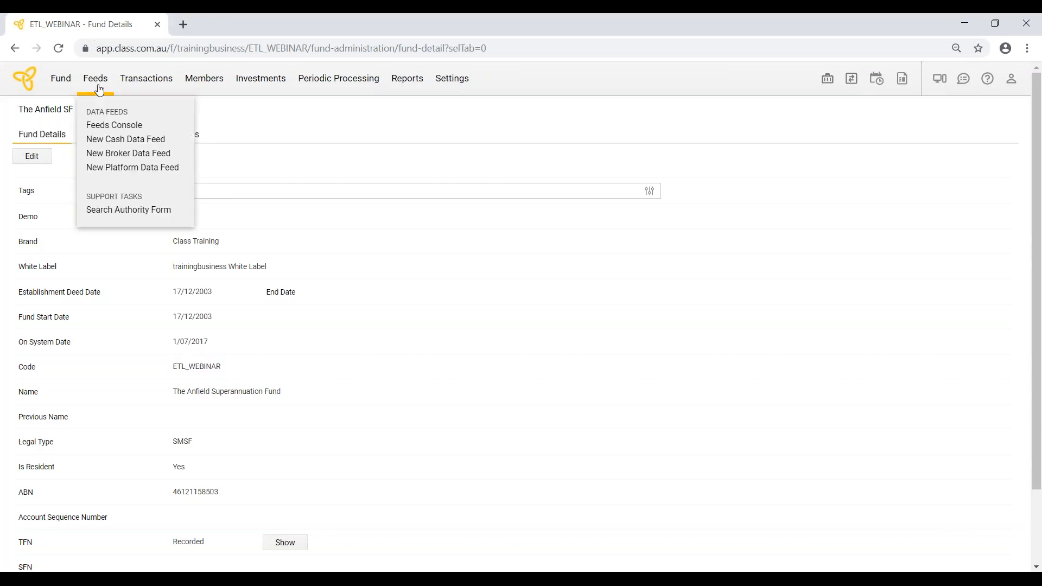
{"action": "left_click", "coordinate": [104, 125]}
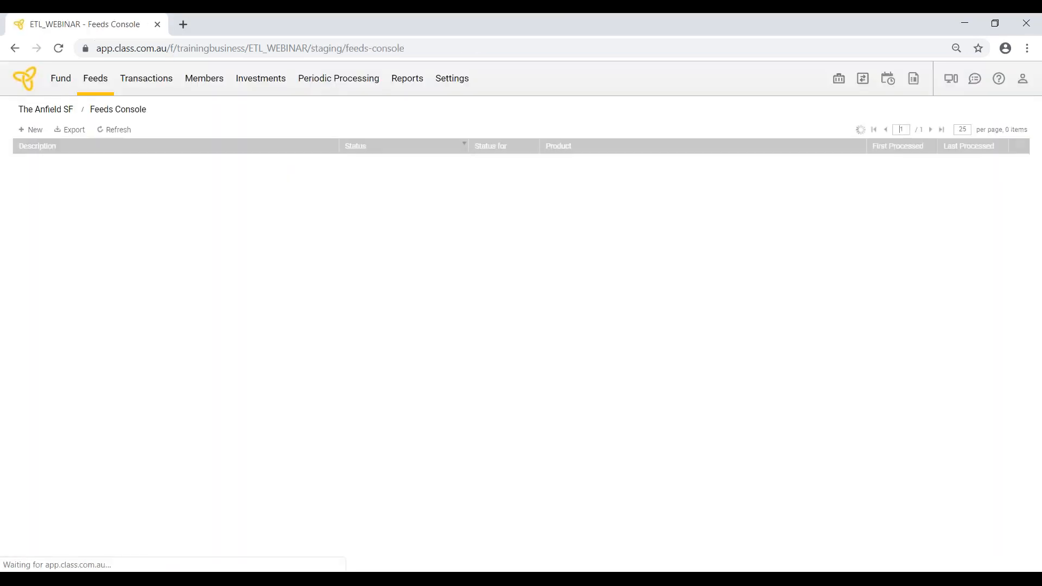
{"action": "left_click", "coordinate": [95, 201]}
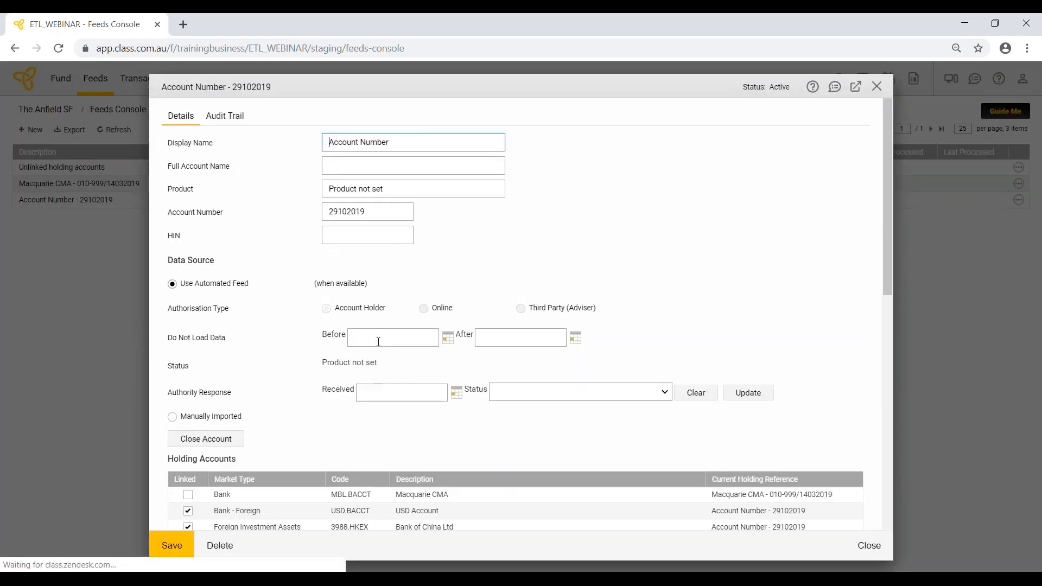
Step: Copy the feed account's account number value
{"action": "left_click_drag", "start_coordinate": [378, 213], "coordinate": [317, 208]}
{"action": "key", "text": "ctrl+a"}
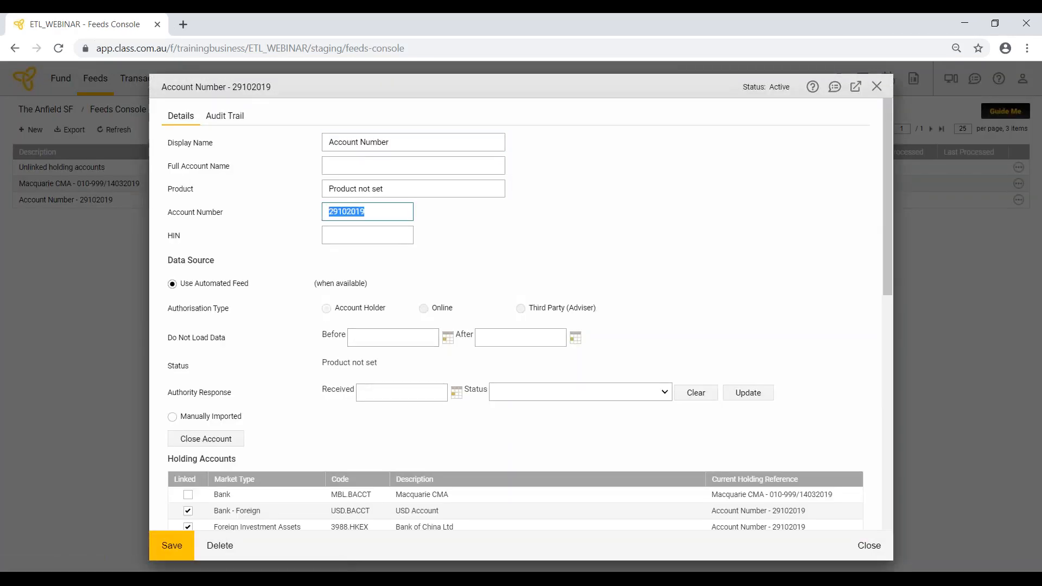
{"action": "right_click", "coordinate": [338, 213]}
{"action": "left_click", "coordinate": [373, 264]}
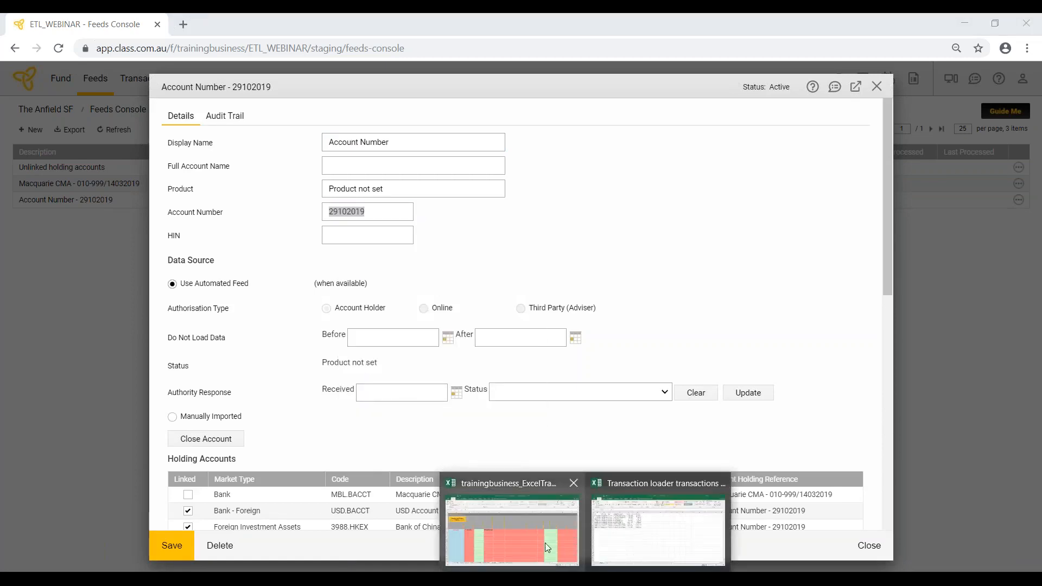
{"action": "left_click", "coordinate": [545, 543]}
Step: Paste the copied account number into E4 and try HoldingAccount as D4's reference type
{"action": "right_click", "coordinate": [406, 291]}
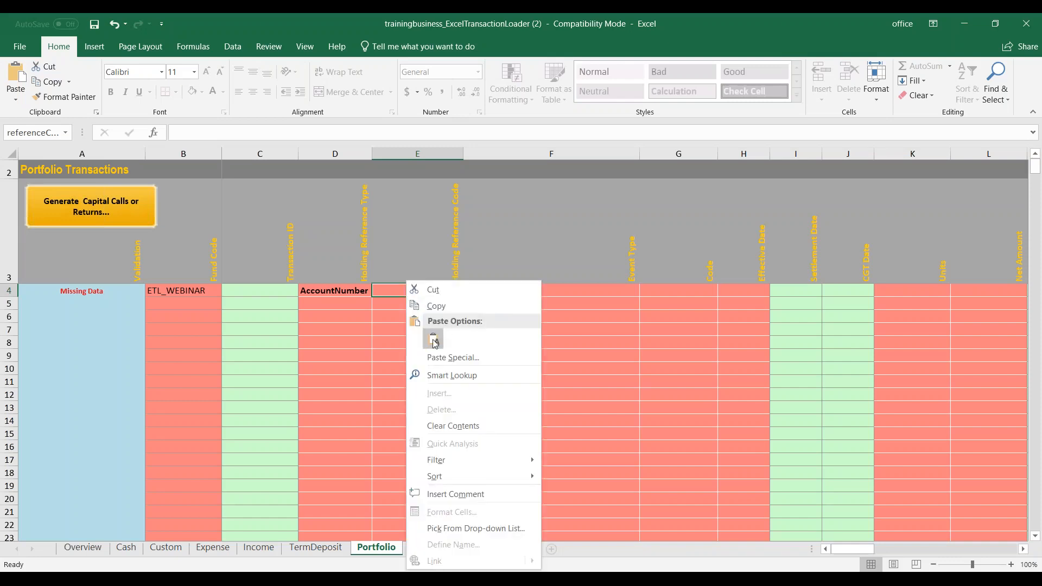
{"action": "left_click", "coordinate": [432, 339]}
{"action": "left_click", "coordinate": [347, 294]}
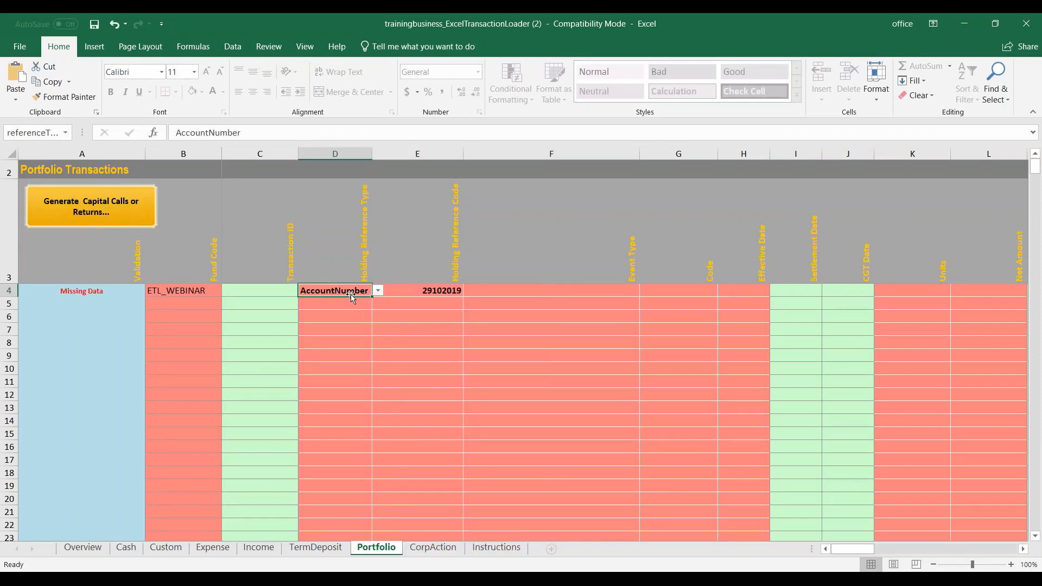
{"action": "left_click", "coordinate": [378, 292]}
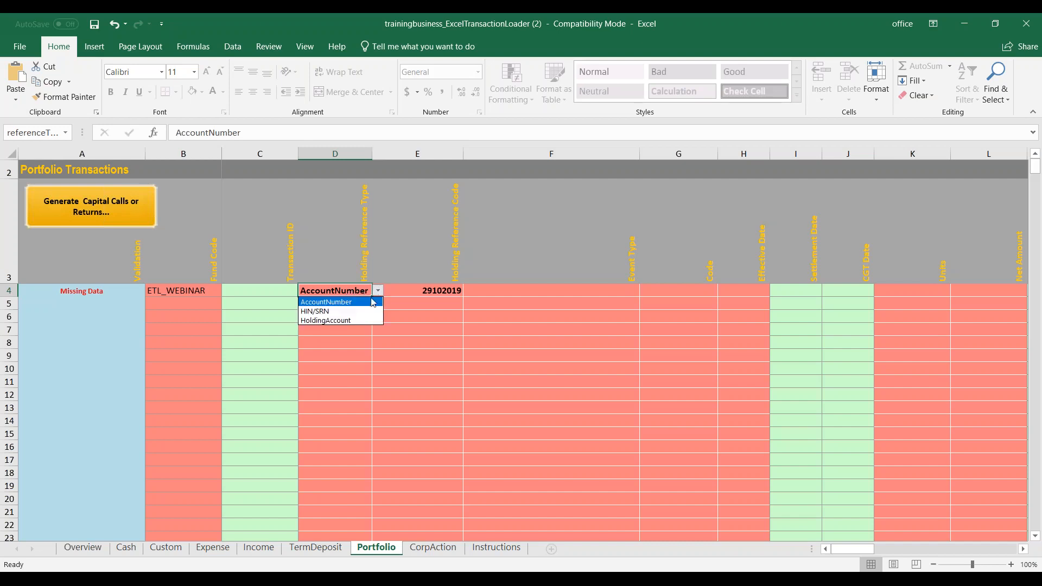
{"action": "left_click", "coordinate": [346, 318]}
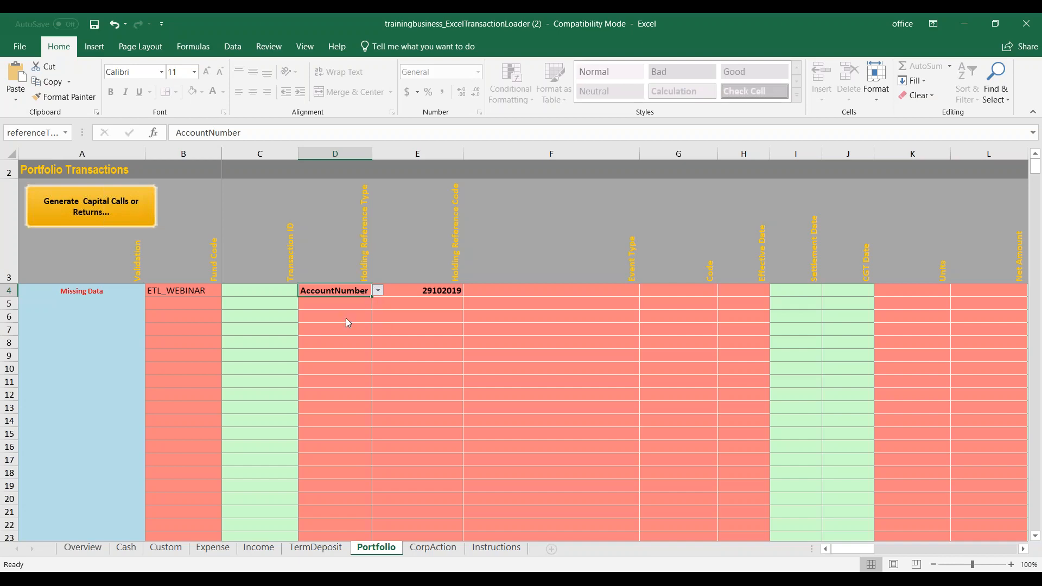
{"action": "left_click", "coordinate": [431, 288]}
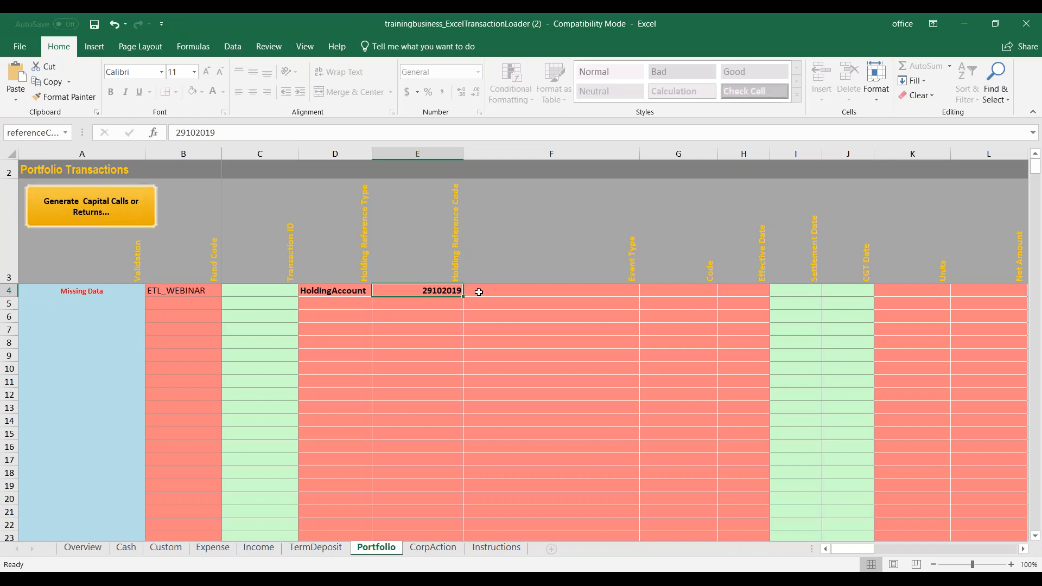
Step: Set D4's Holding Reference Type back to AccountNumber
{"action": "left_click", "coordinate": [347, 288]}
{"action": "left_click", "coordinate": [378, 292]}
{"action": "left_click", "coordinate": [347, 302]}
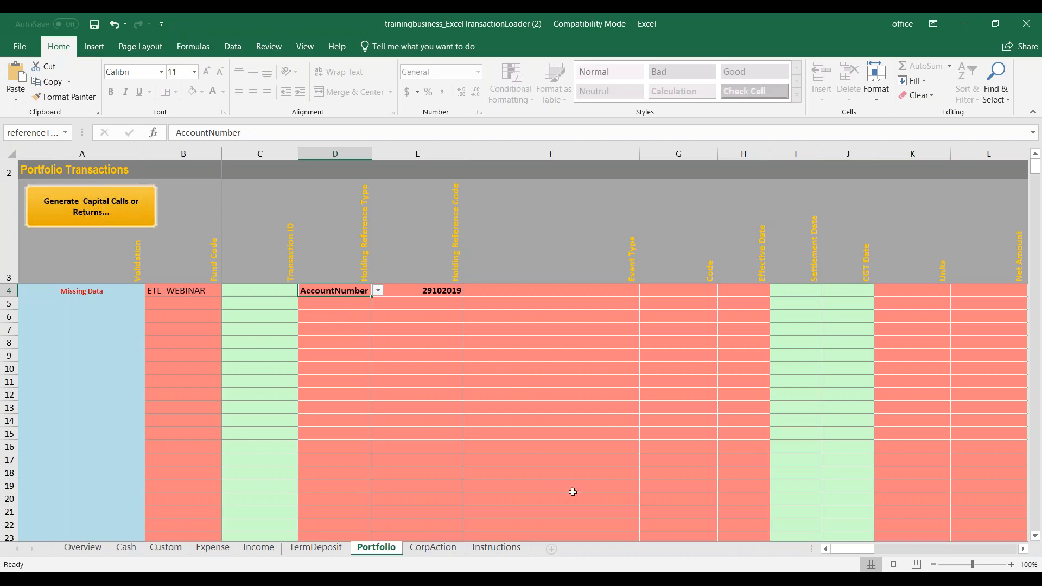
{"action": "left_click", "coordinate": [576, 580]}
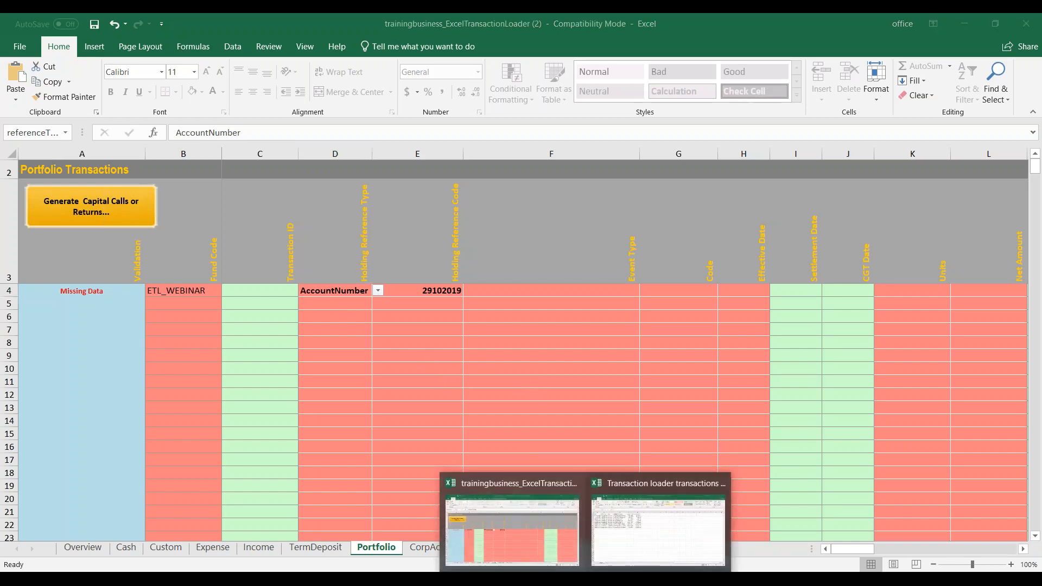
Step: Sort the Webinar workbook's transaction table A to Z by Transaction Detail
{"action": "left_click", "coordinate": [629, 529]}
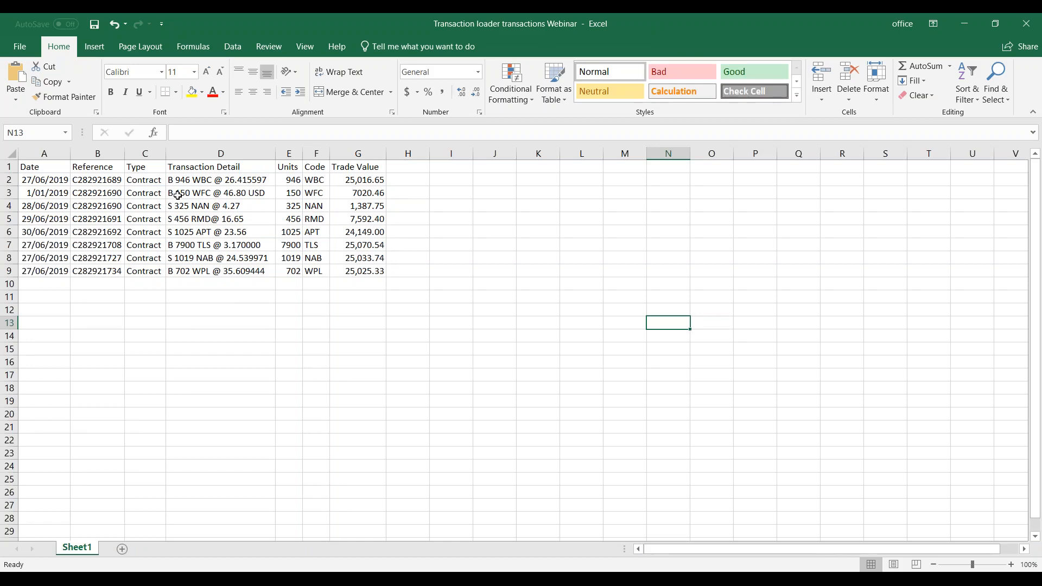
{"action": "left_click_drag", "start_coordinate": [46, 171], "coordinate": [360, 270]}
{"action": "left_click", "coordinate": [233, 46]}
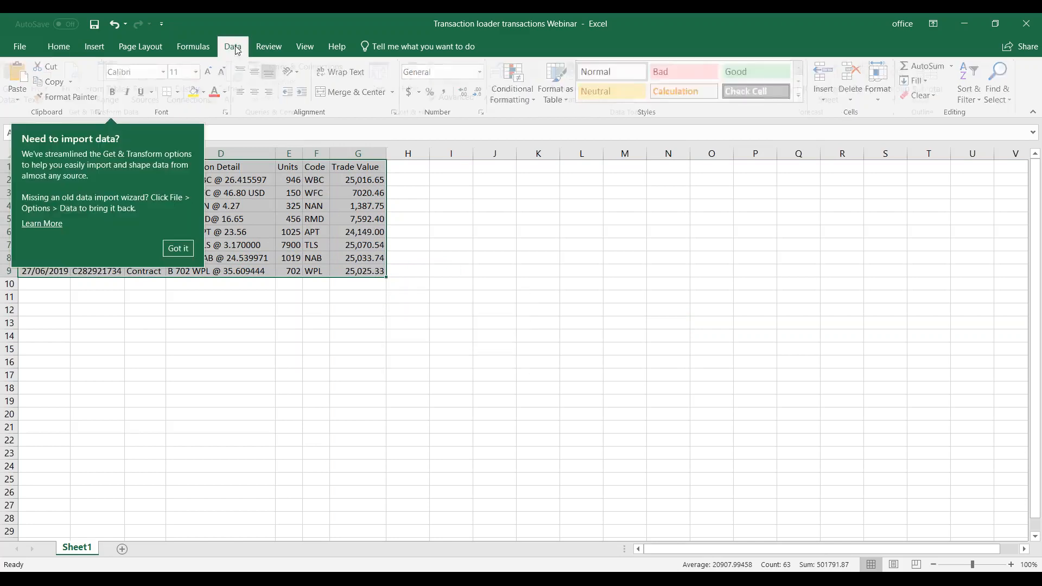
{"action": "left_click", "coordinate": [387, 81]}
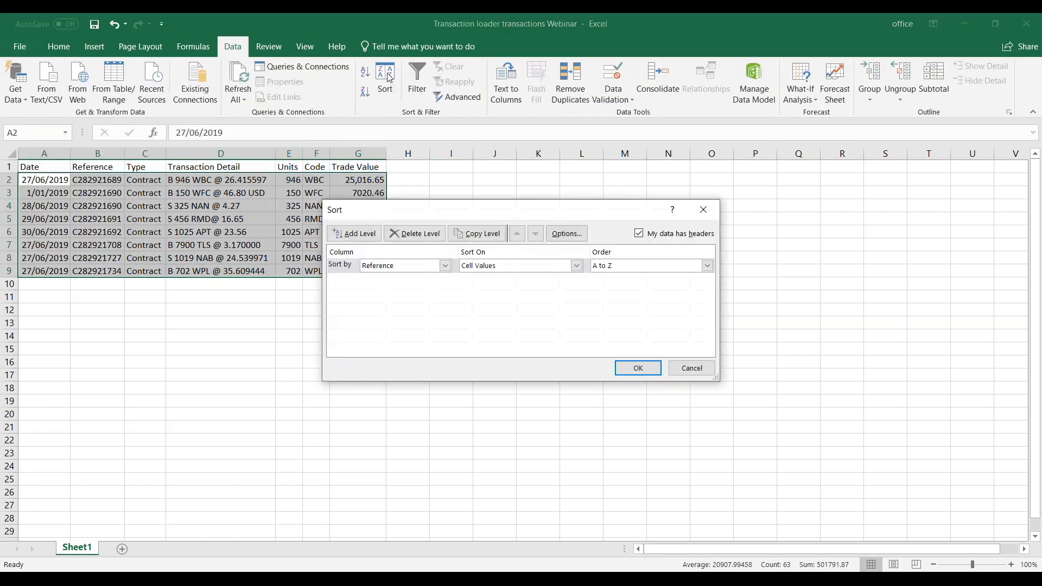
{"action": "left_click", "coordinate": [445, 266]}
{"action": "left_click", "coordinate": [408, 309]}
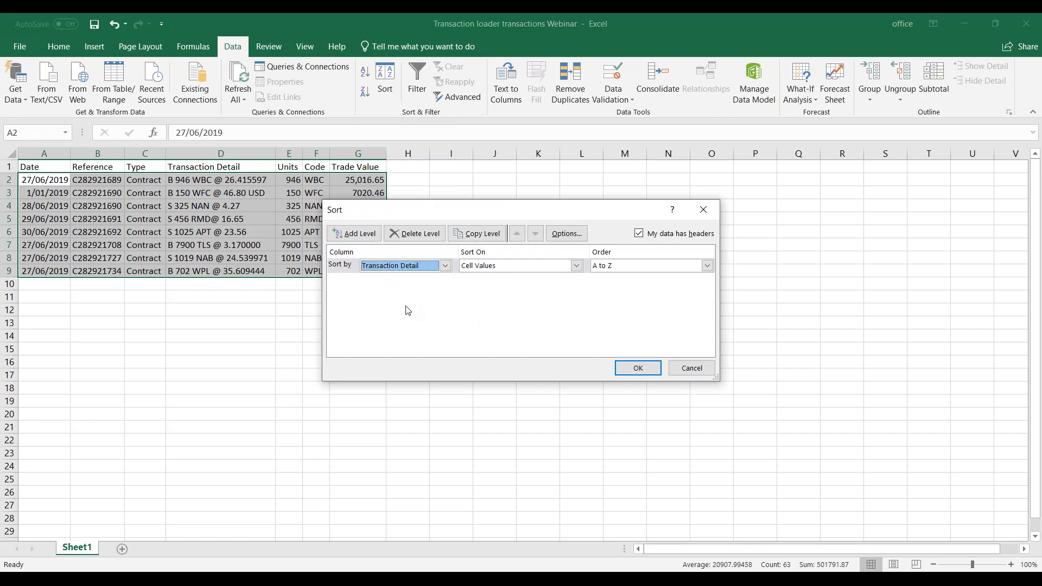
{"action": "left_click", "coordinate": [637, 368]}
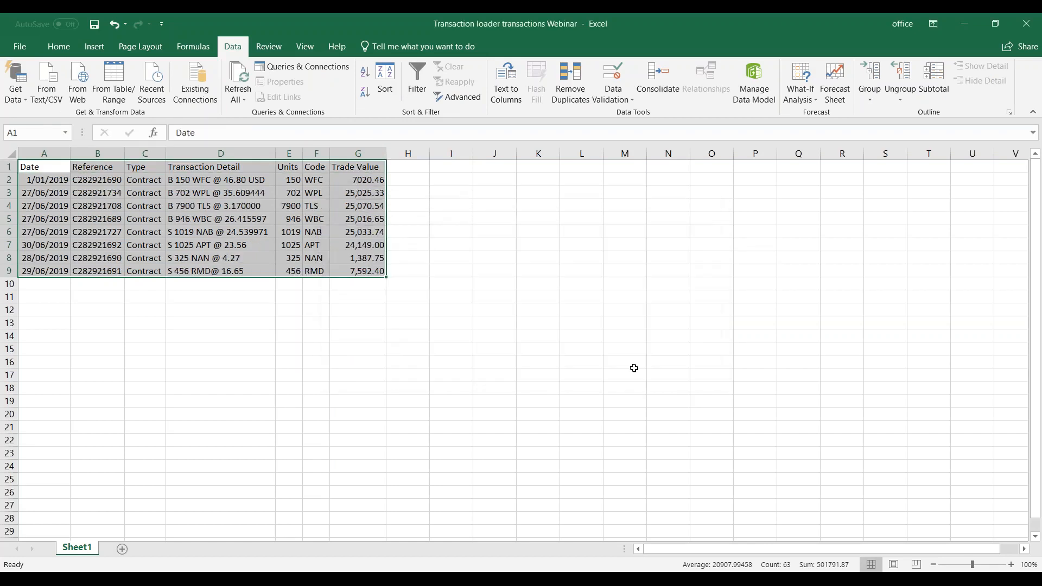
{"action": "left_click", "coordinate": [189, 179]}
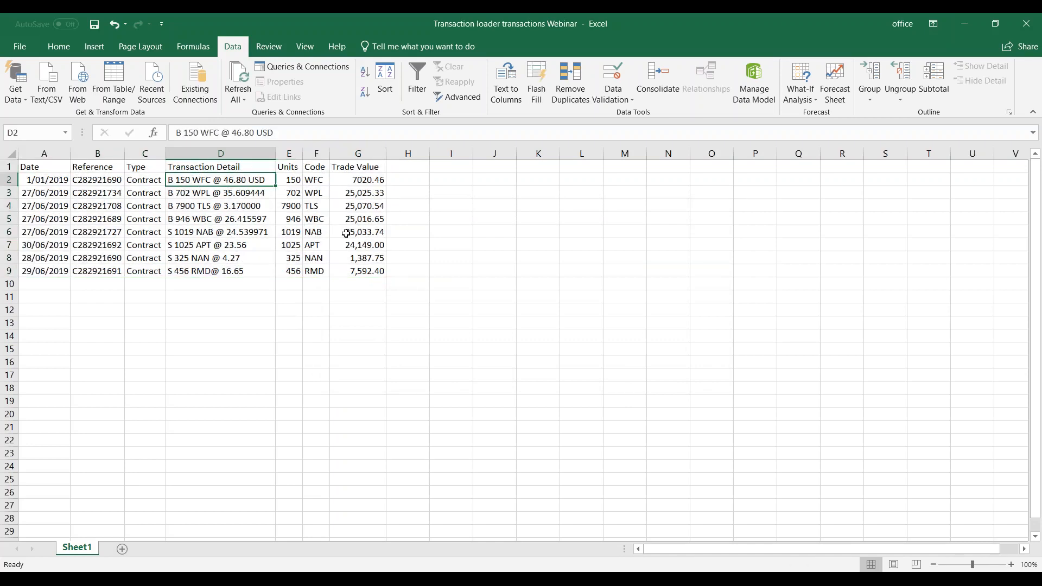
Step: Copy the eight sorted Transaction Detail entries in D2:D9, pasting them as values
{"action": "key", "text": "Left"}
{"action": "key", "text": "Left"}
{"action": "key", "text": "Left"}
{"action": "key", "text": "Right"}
{"action": "key", "text": "Right"}
{"action": "key", "text": "Right"}
{"action": "key", "text": "Down"}
{"action": "key", "text": "Down"}
{"action": "key", "text": "Down"}
{"action": "key", "text": "Down"}
{"action": "key", "text": "Down"}
{"action": "key", "text": "Down"}
{"action": "key", "text": "Down"}
{"action": "key", "text": "Down"}
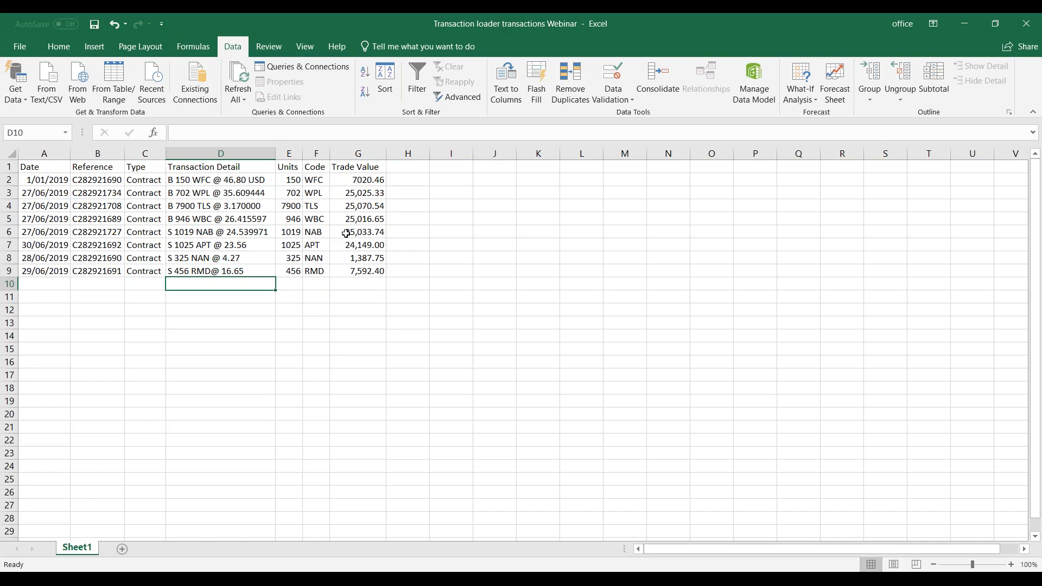
{"action": "left_click", "coordinate": [211, 180]}
{"action": "left_click_drag", "start_coordinate": [212, 179], "coordinate": [201, 269]}
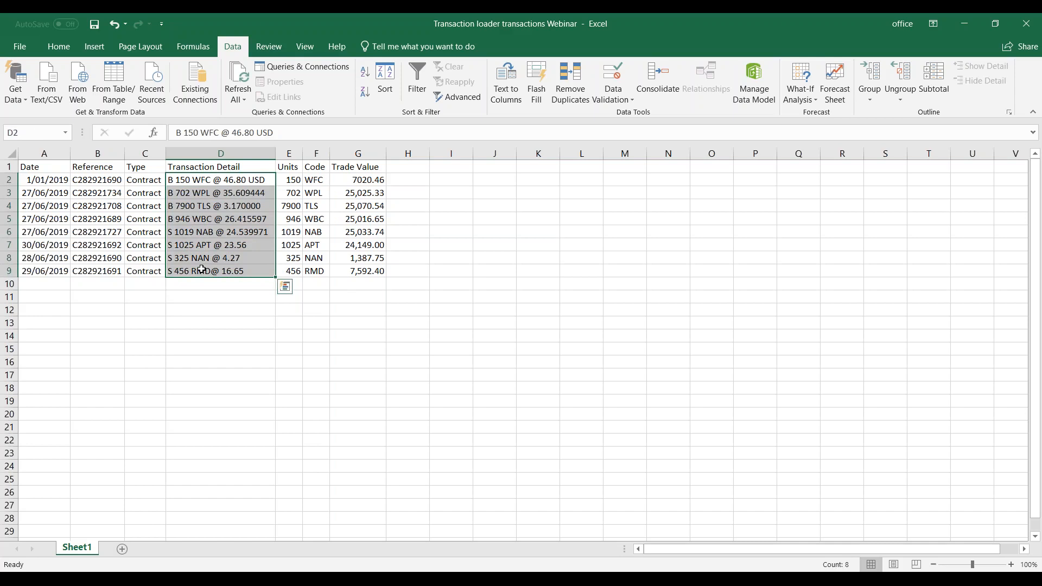
{"action": "key", "text": "ctrl+c"}
{"action": "right_click", "coordinate": [204, 255]}
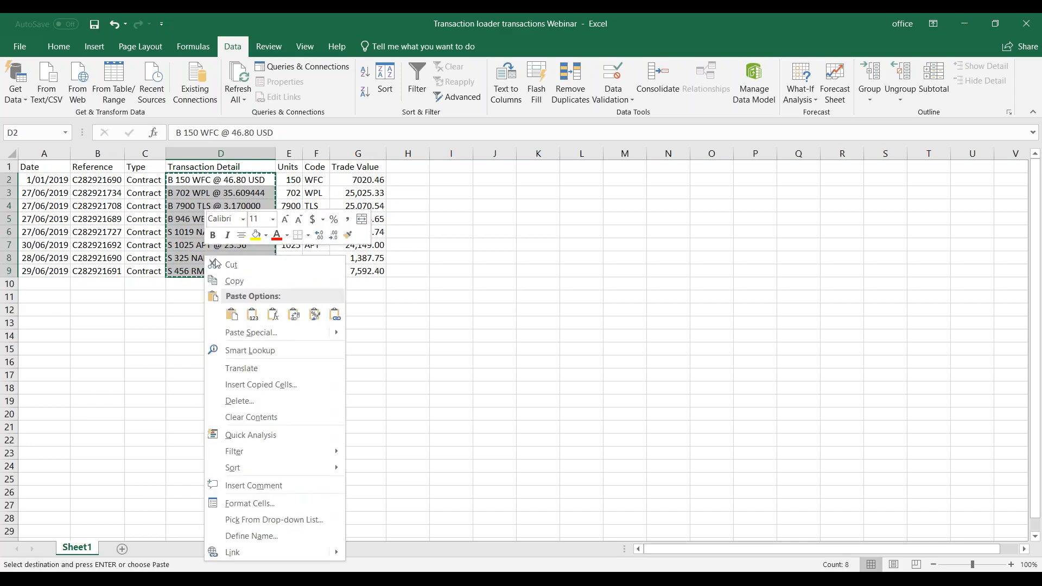
{"action": "left_click", "coordinate": [260, 315]}
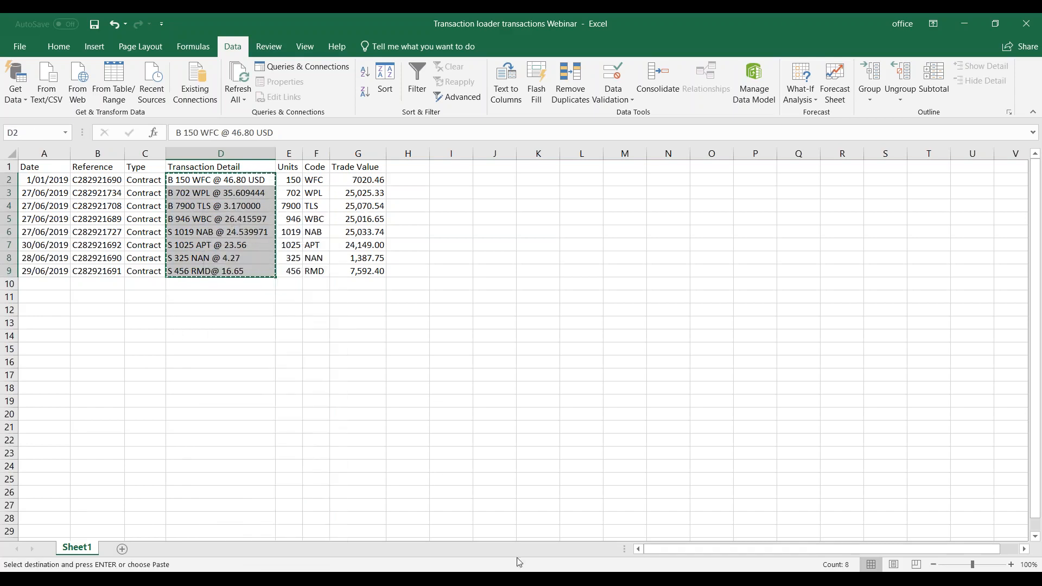
{"action": "left_click", "coordinate": [513, 521]}
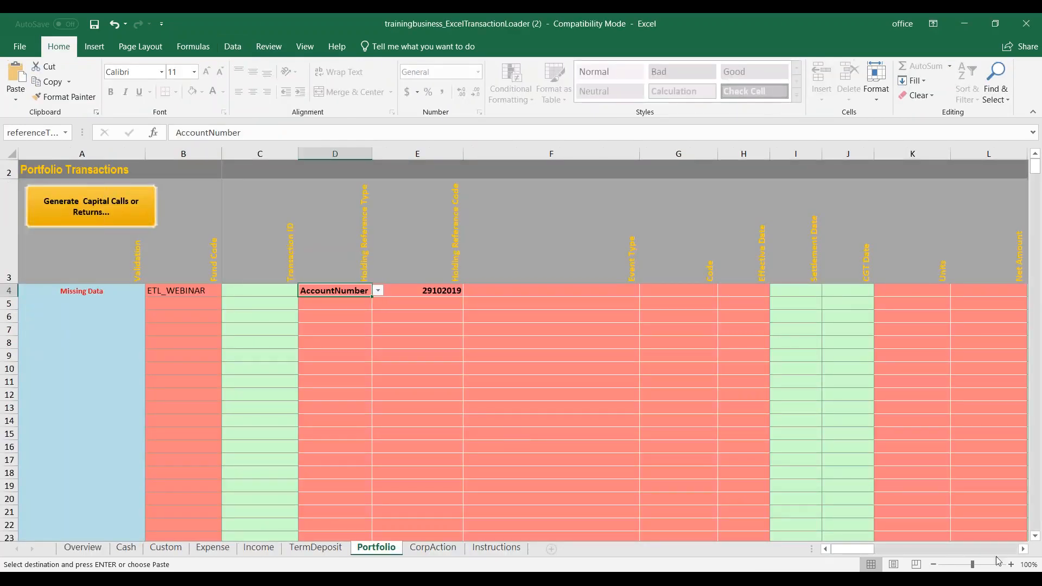
Step: Paste the eight transaction details as values into column M starting at M4
{"action": "left_click", "coordinate": [1023, 549]}
{"action": "left_click", "coordinate": [1022, 549]}
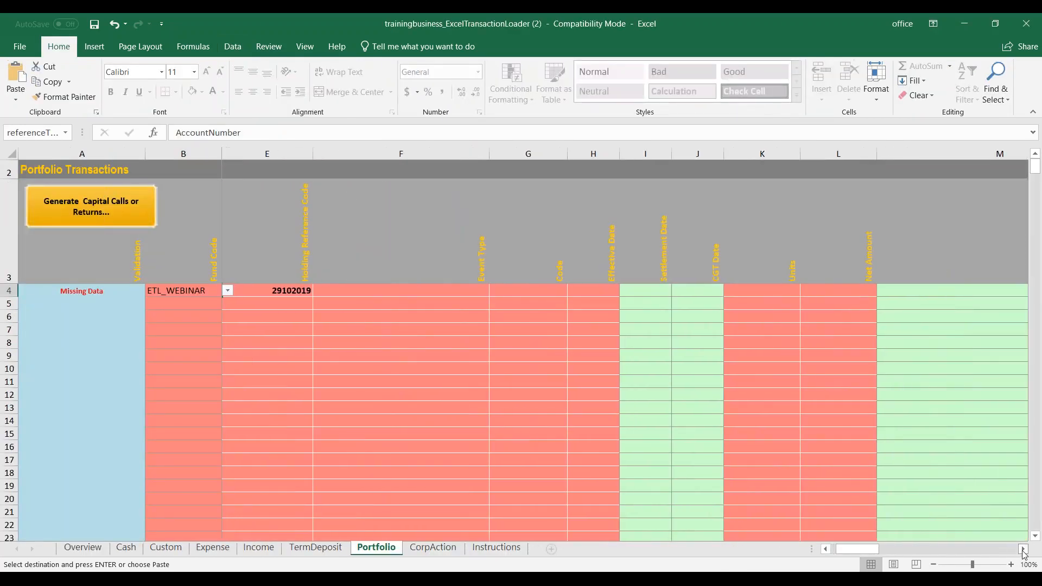
{"action": "right_click", "coordinate": [925, 291]}
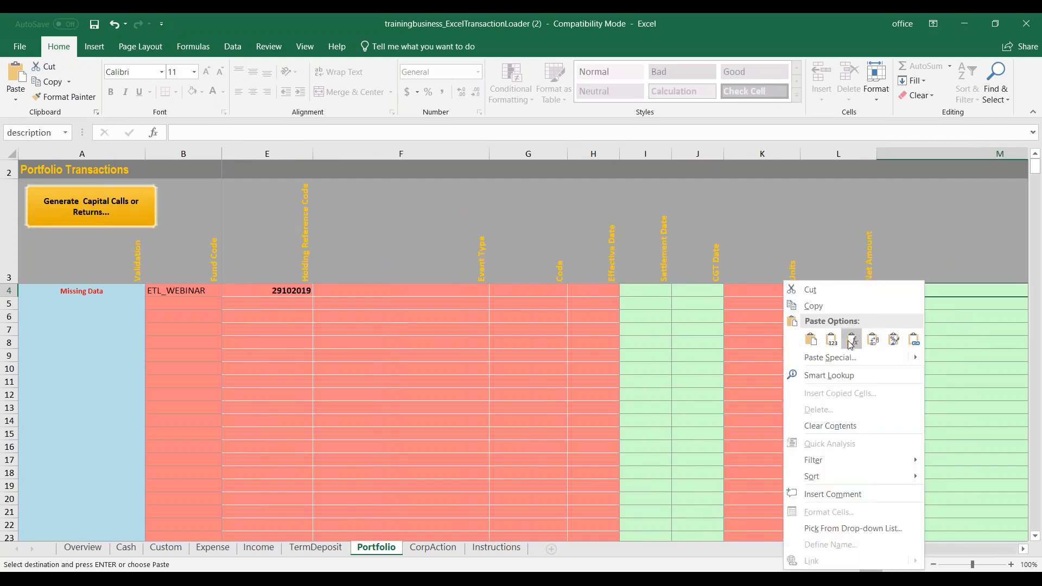
{"action": "left_click", "coordinate": [831, 340]}
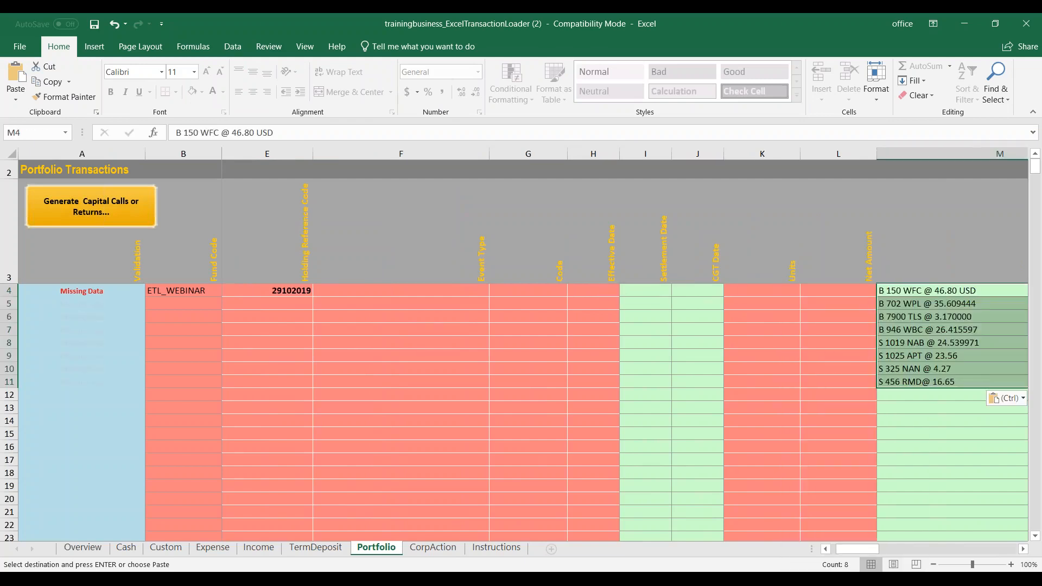
{"action": "left_click", "coordinate": [904, 288]}
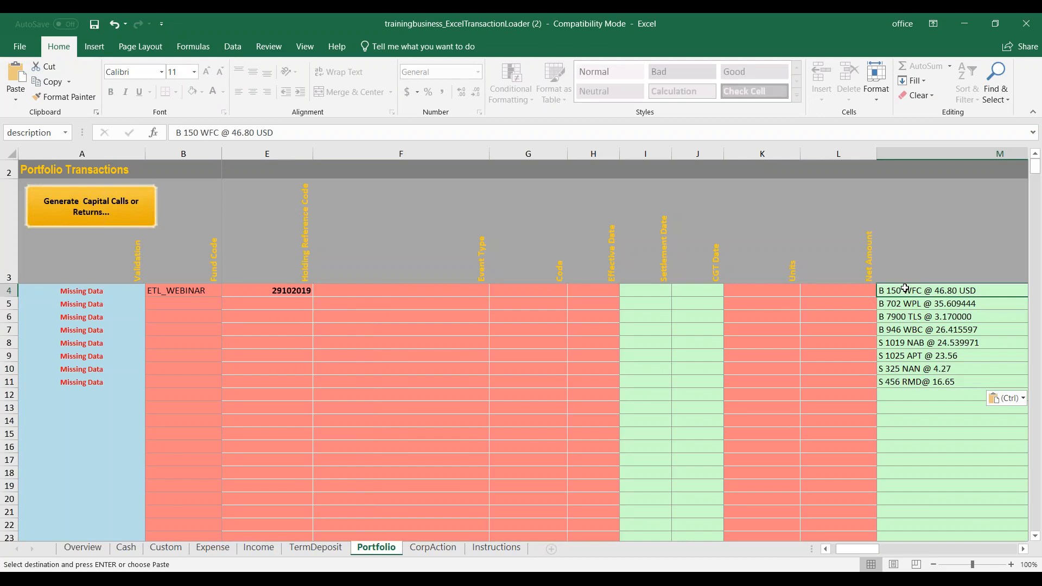
Step: Set event type Listed Security Acquisition in F4 and fill it down to F5:F7
{"action": "key", "text": "Left"}
{"action": "key", "text": "Left"}
{"action": "key", "text": "Left"}
{"action": "key", "text": "Left"}
{"action": "key", "text": "Left"}
{"action": "key", "text": "Left"}
{"action": "key", "text": "Left"}
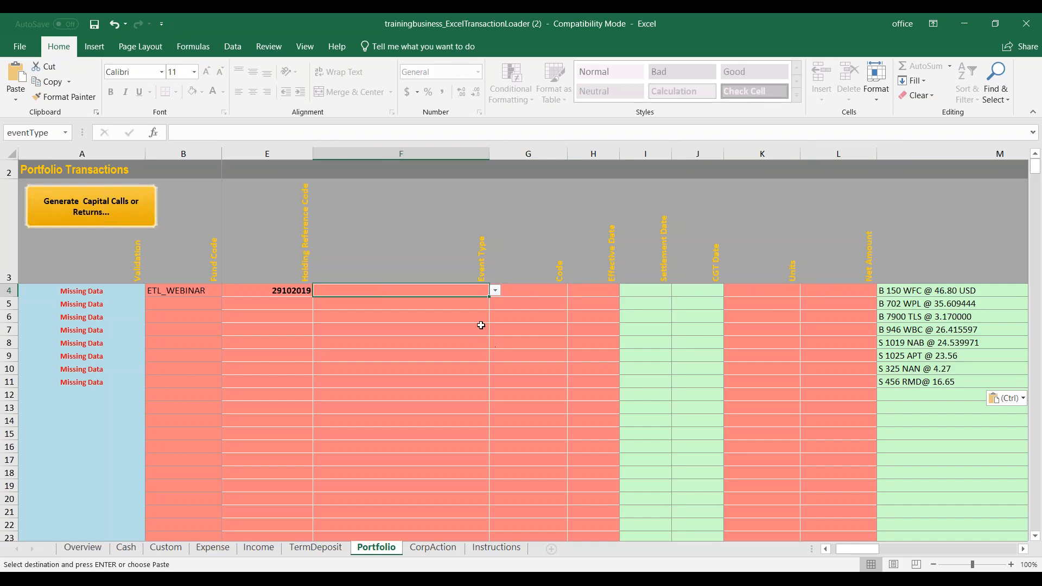
{"action": "left_click", "coordinate": [496, 293]}
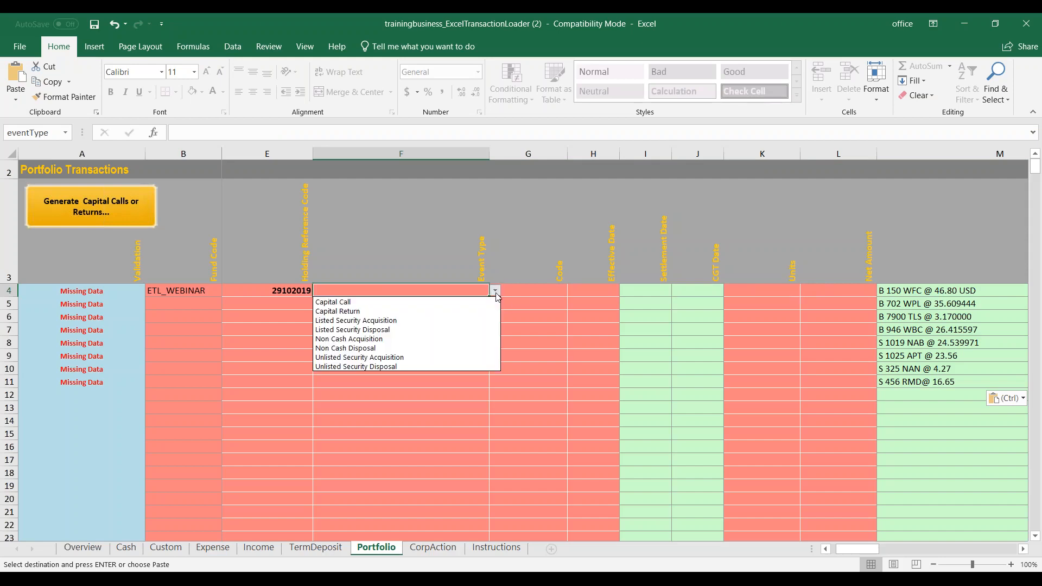
{"action": "left_click", "coordinate": [407, 321]}
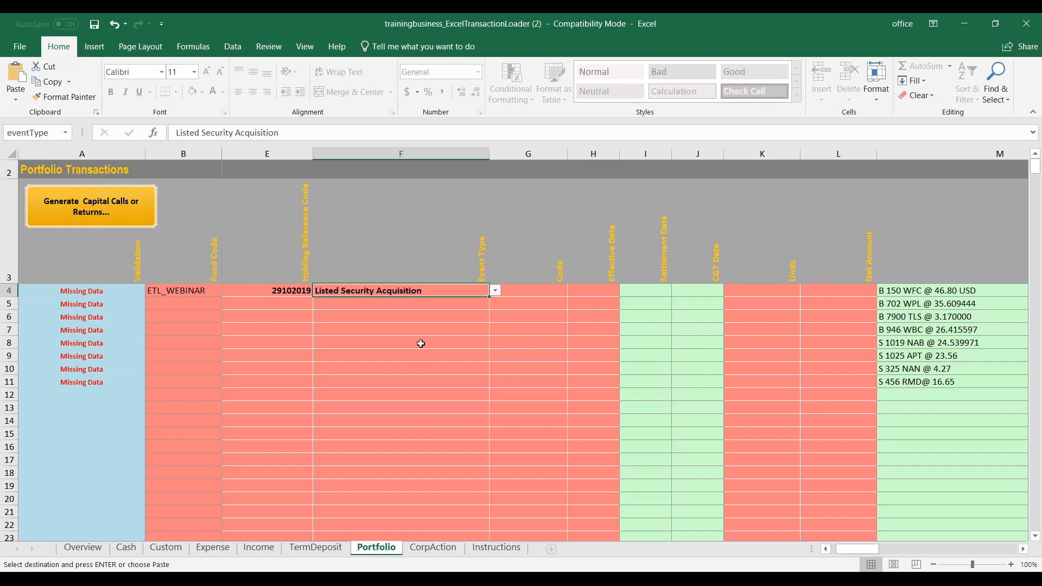
{"action": "right_click", "coordinate": [384, 296]}
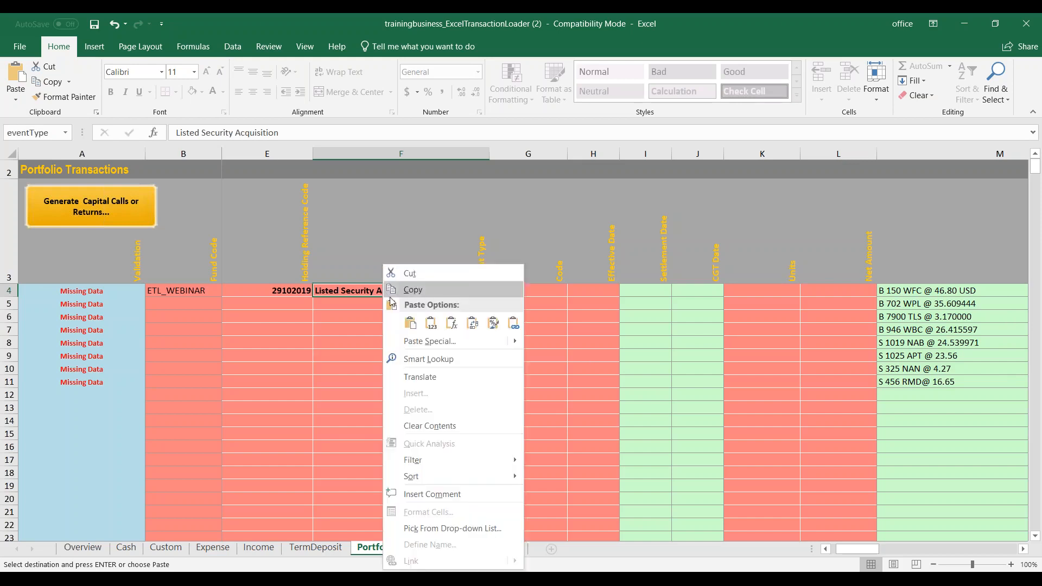
{"action": "left_click", "coordinate": [356, 288]}
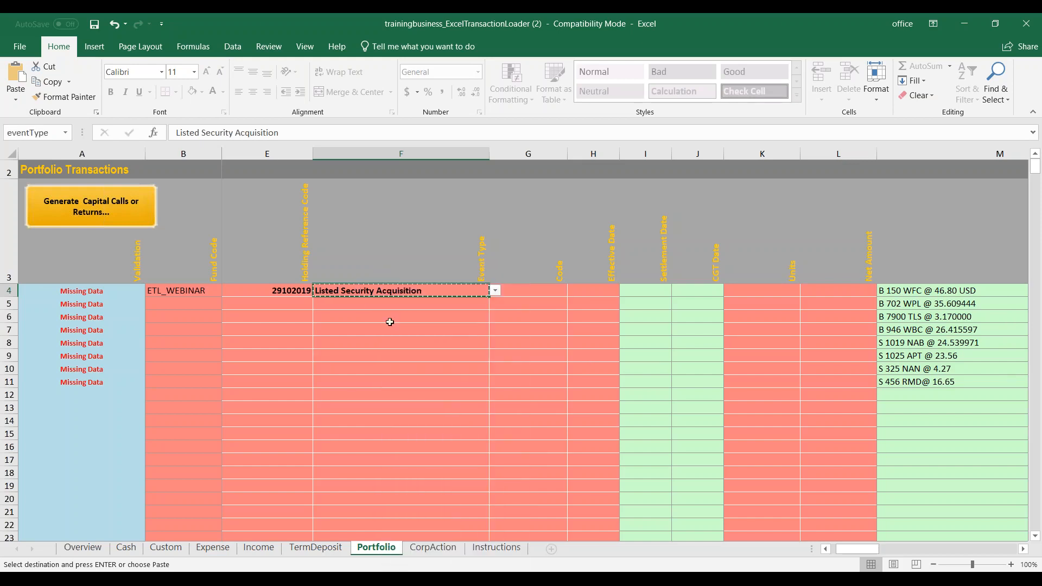
{"action": "left_click_drag", "start_coordinate": [379, 304], "coordinate": [367, 327]}
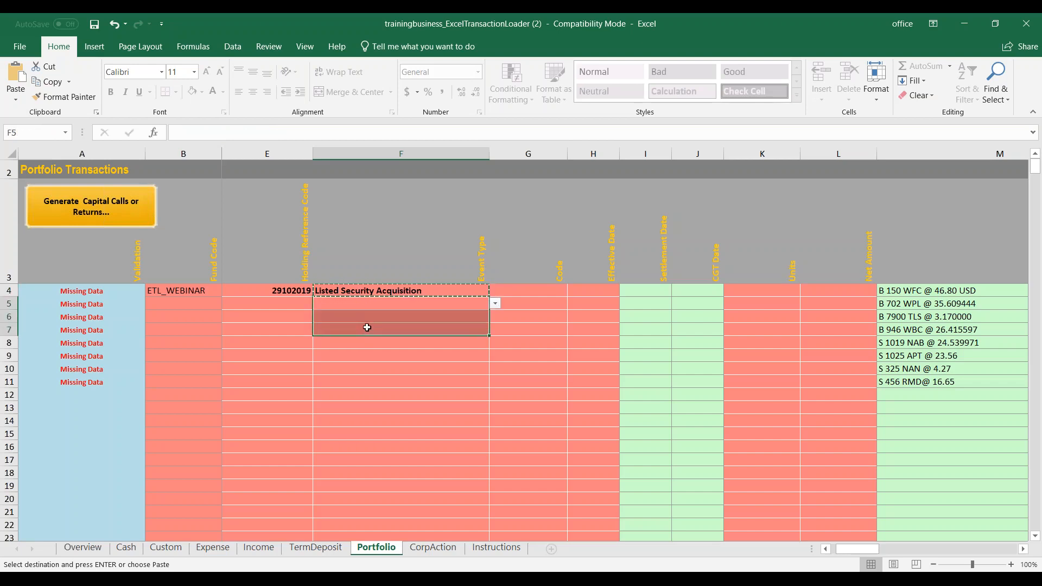
{"action": "right_click", "coordinate": [351, 303]}
{"action": "left_click", "coordinate": [406, 80]}
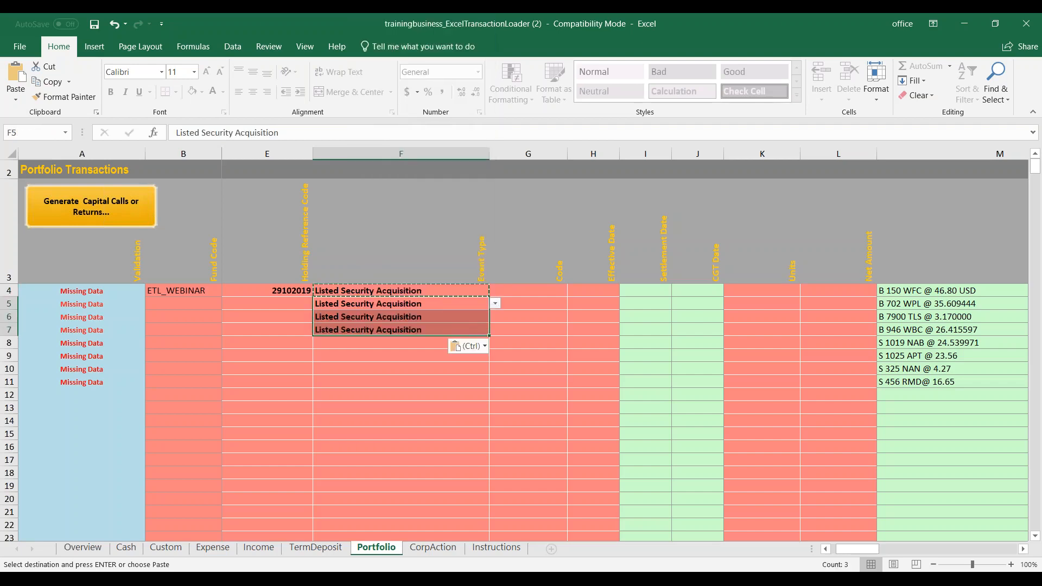
Step: Set event type Listed Security Disposal in F8 and fill it down to F9:F11
{"action": "left_click", "coordinate": [358, 341]}
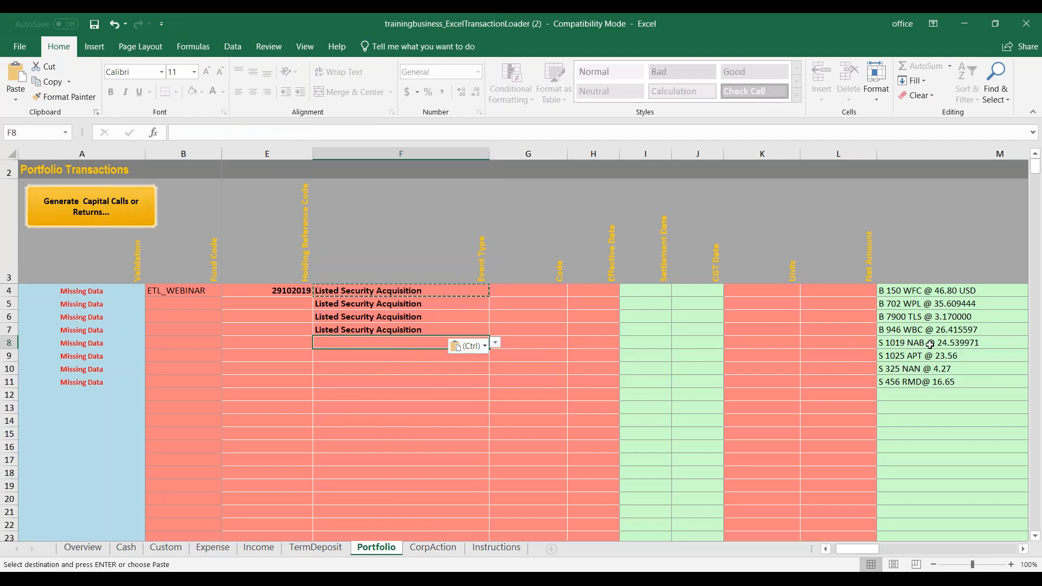
{"action": "left_click", "coordinate": [495, 343]}
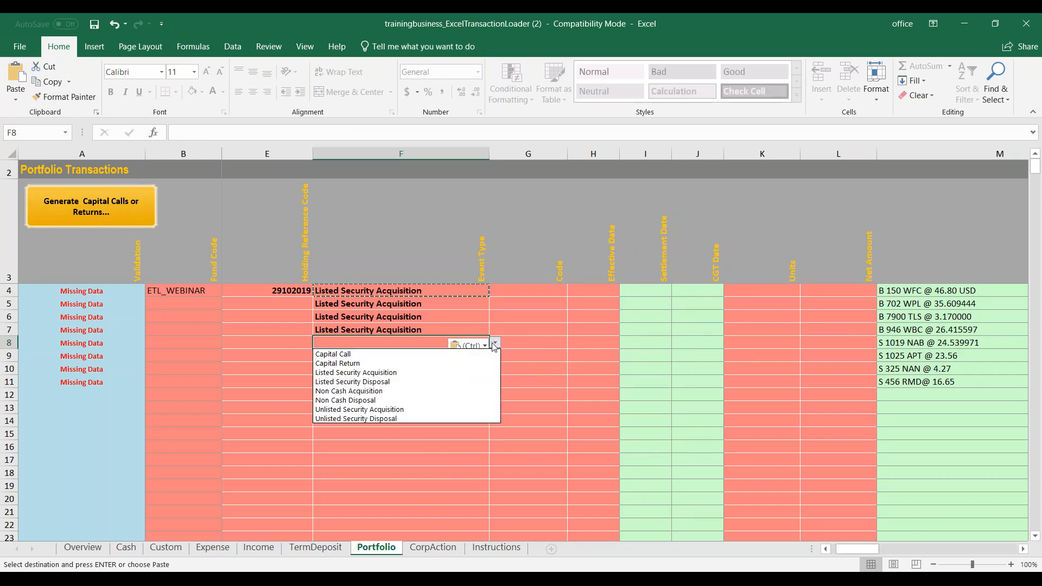
{"action": "left_click", "coordinate": [367, 381]}
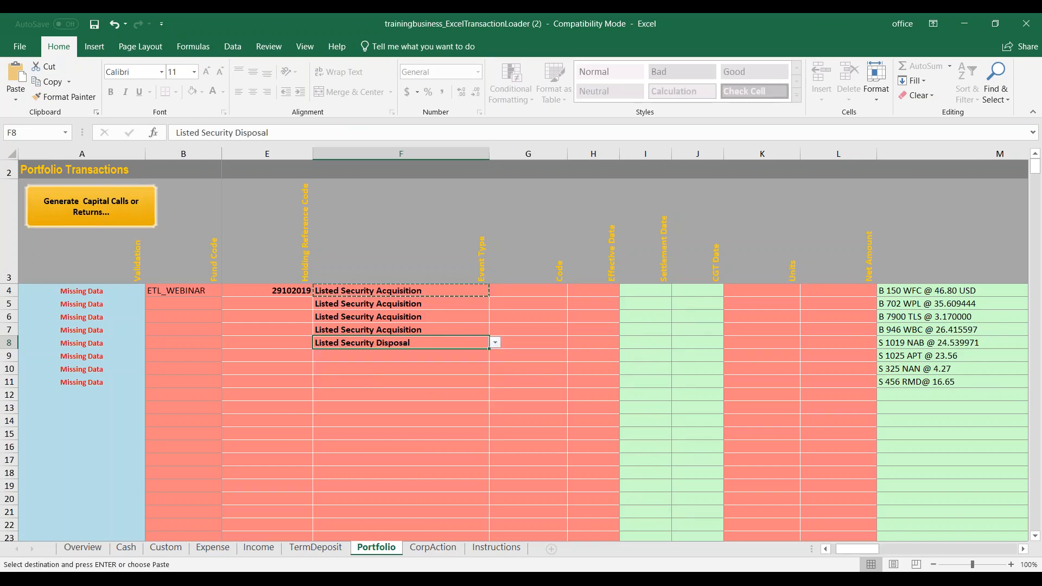
{"action": "key", "text": "ctrl+c"}
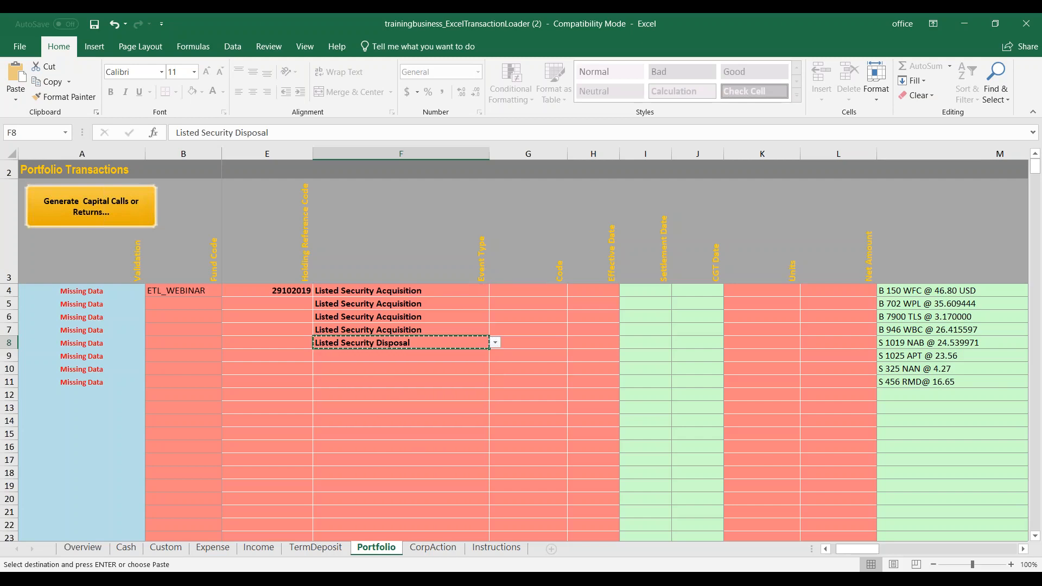
{"action": "key", "text": "Down"}
{"action": "key", "text": "shift+Down"}
{"action": "key", "text": "shift+Down"}
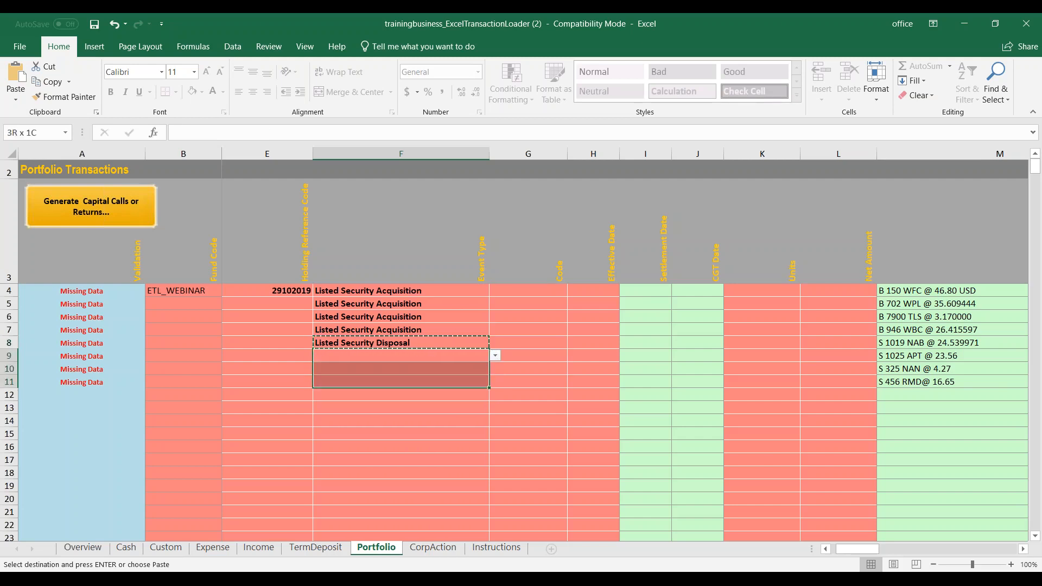
{"action": "key", "text": "Return"}
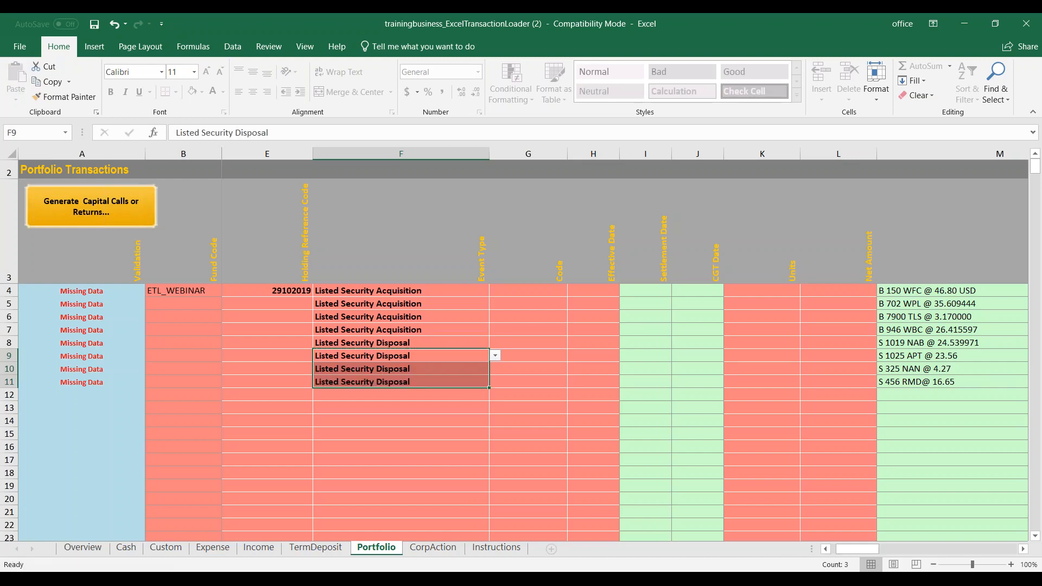
{"action": "key", "text": "Left"}
{"action": "key", "text": "Left"}
{"action": "key", "text": "Left"}
{"action": "key", "text": "Left"}
{"action": "key", "text": "Left"}
{"action": "key", "text": "Right"}
{"action": "key", "text": "Right"}
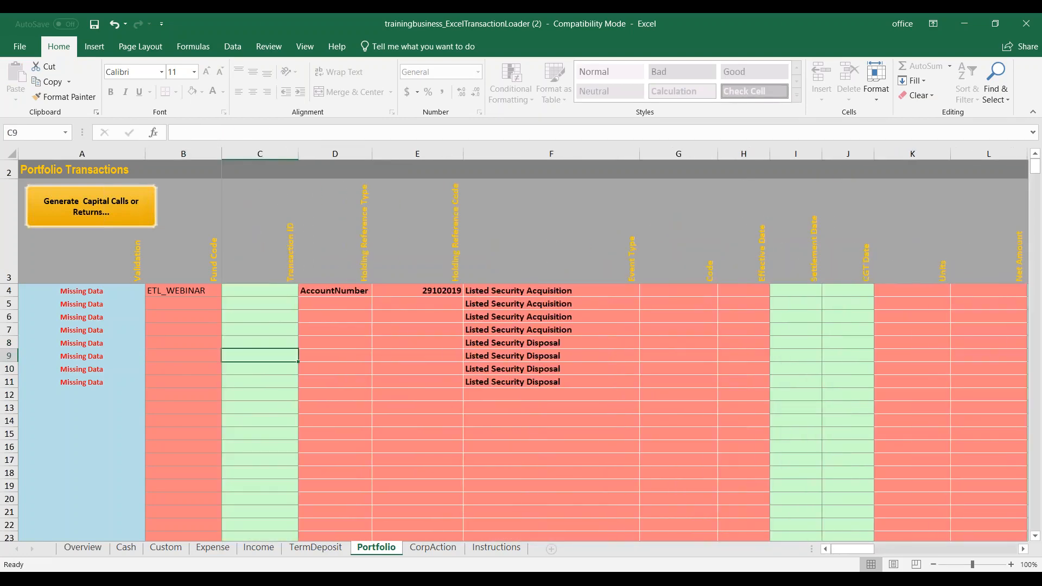
Step: Paste row 4's ETL_WEBINAR, AccountNumber and account number values into rows 5–11
{"action": "left_click_drag", "start_coordinate": [187, 289], "coordinate": [382, 287]}
{"action": "key", "text": "ctrl+c"}
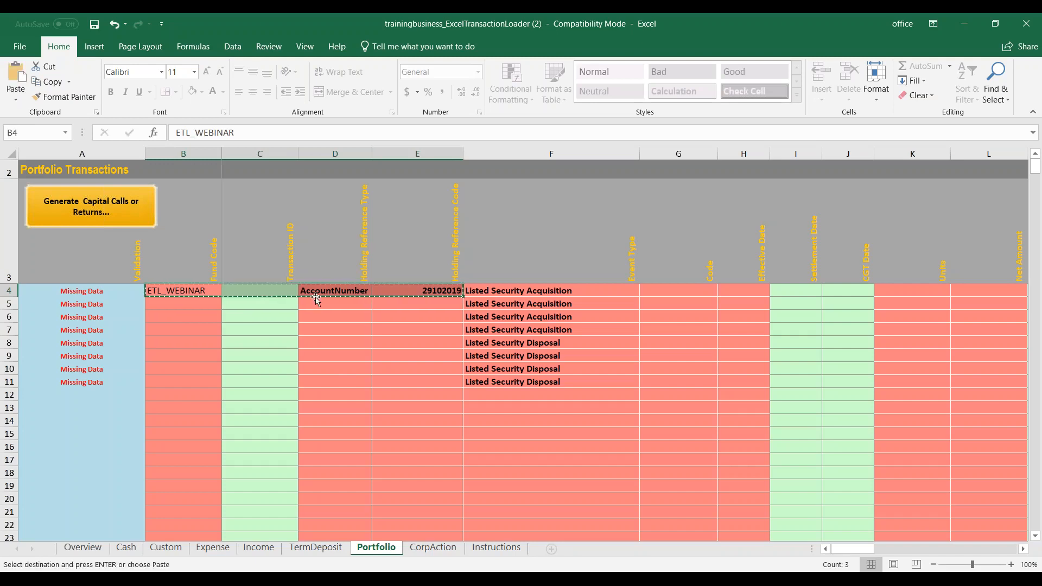
{"action": "left_click", "coordinate": [170, 304]}
{"action": "left_click_drag", "start_coordinate": [170, 303], "coordinate": [167, 383]}
{"action": "right_click", "coordinate": [162, 309]}
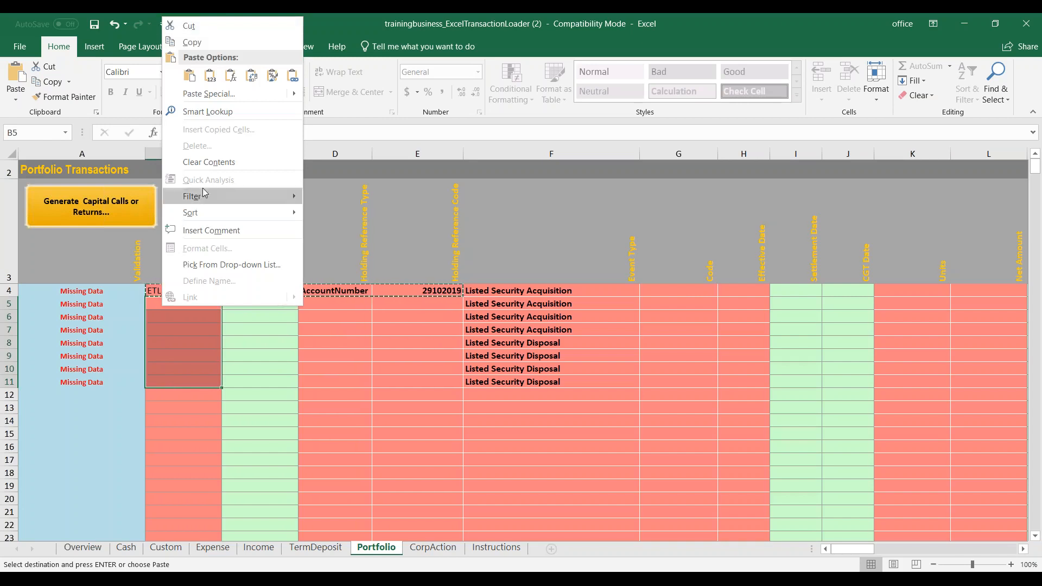
{"action": "left_click", "coordinate": [210, 75]}
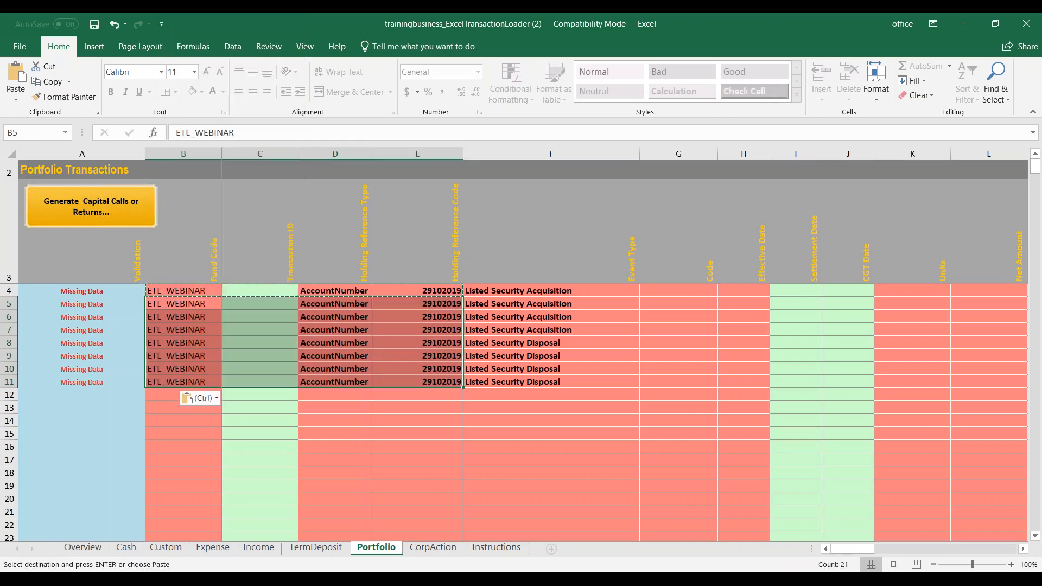
{"action": "left_click", "coordinate": [634, 379]}
{"action": "key", "text": "Escape"}
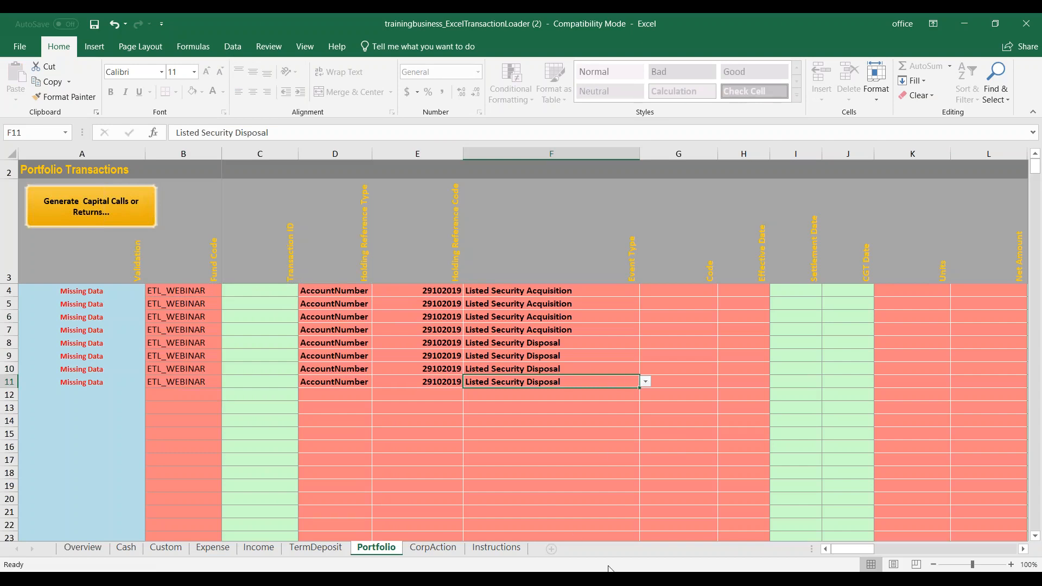
{"action": "left_click", "coordinate": [585, 580]}
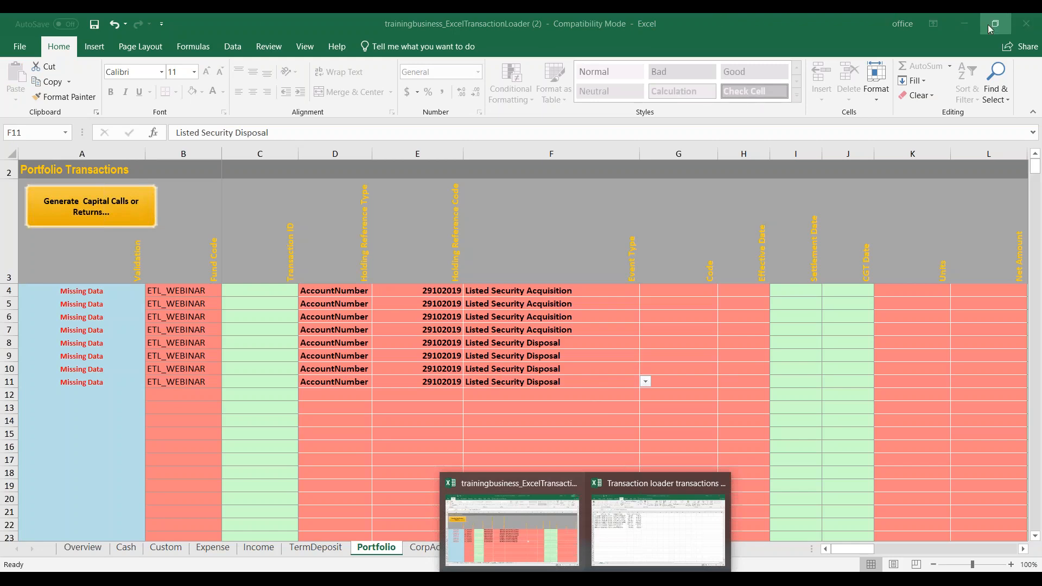
Step: Open the trainingbusiness_ExcelTransactionLoader DEMO workbook, enable its content, and view the Portfolio sheet
{"action": "left_click", "coordinate": [964, 22]}
{"action": "left_click", "coordinate": [417, 578]}
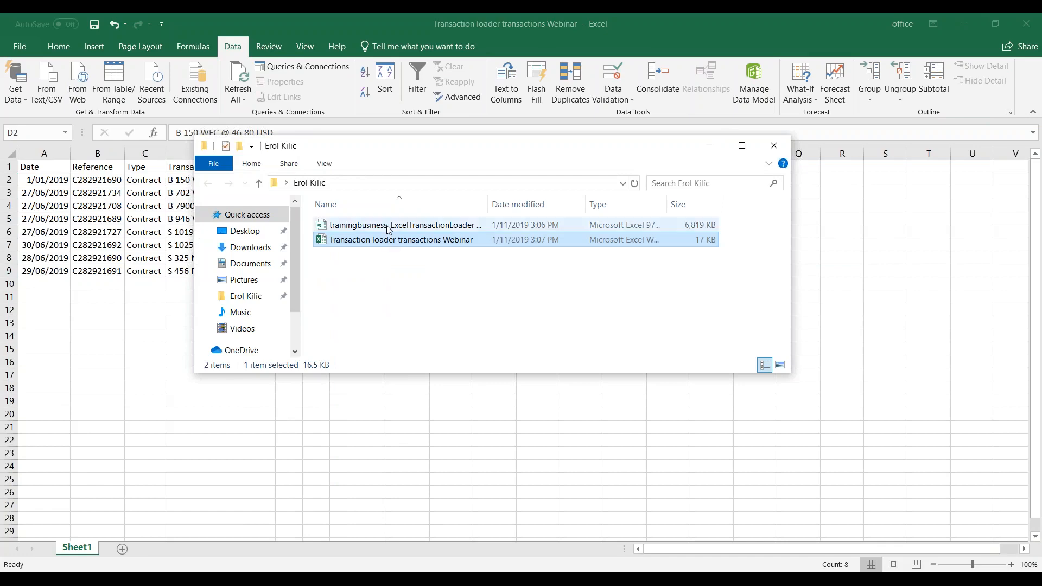
{"action": "double_click", "coordinate": [389, 229]}
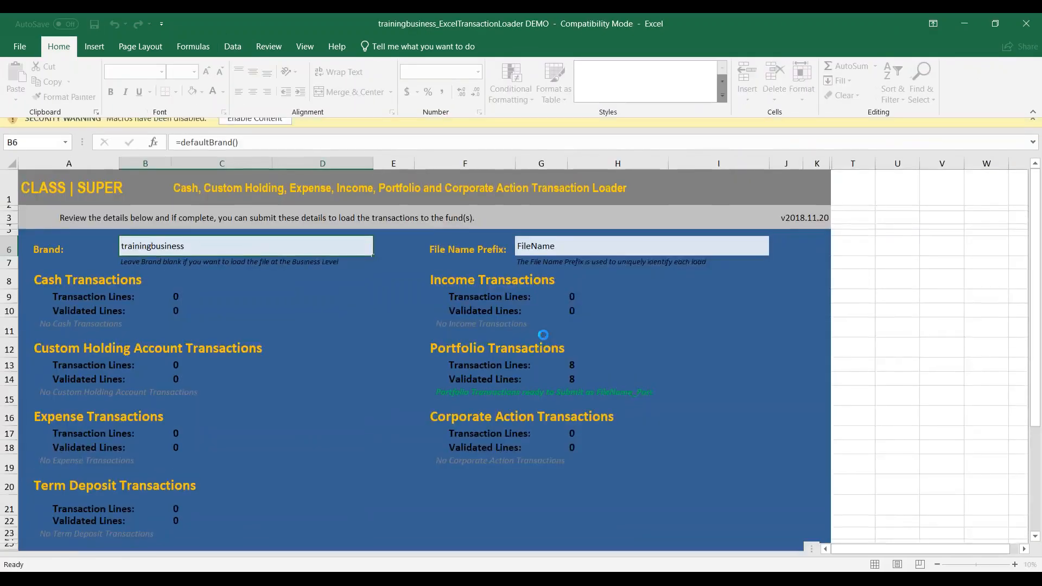
{"action": "left_click", "coordinate": [253, 125]}
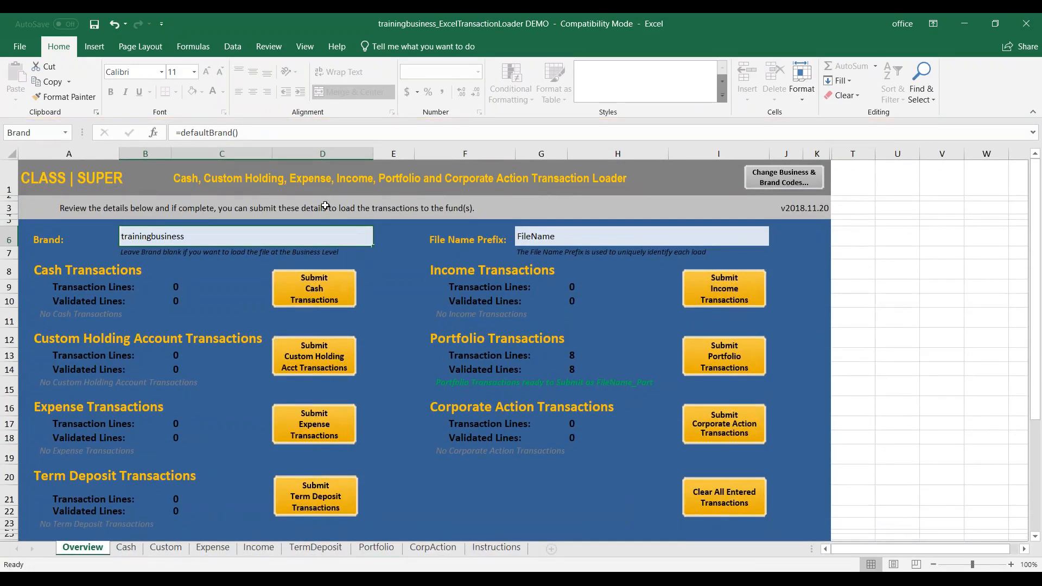
{"action": "left_click", "coordinate": [378, 552]}
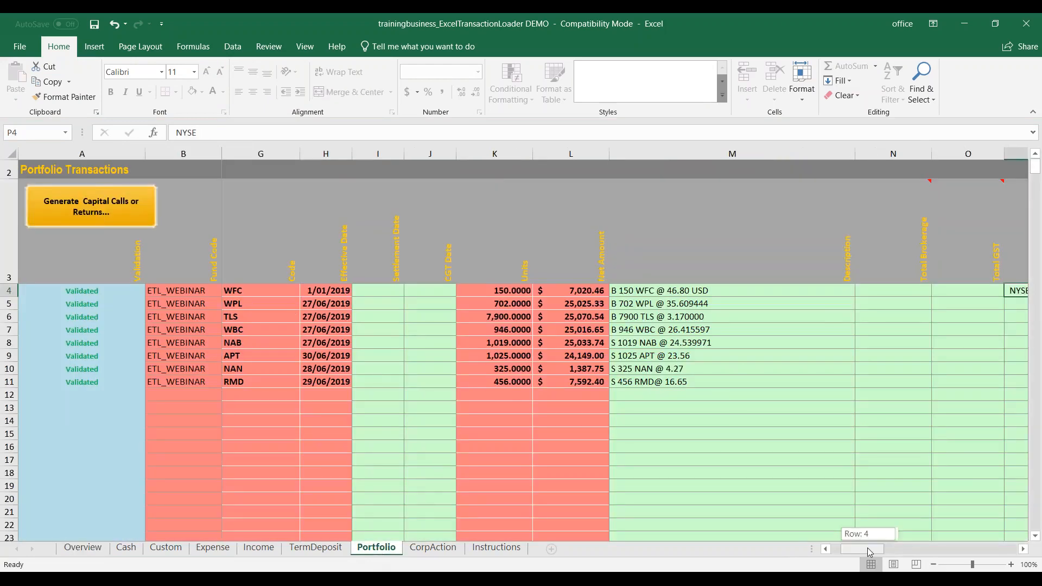
Step: Check row 4's fields, including net amount, NYSE exchange and USD currency, then return to Overview
{"action": "left_click_drag", "start_coordinate": [869, 548], "coordinate": [842, 548]}
{"action": "left_click", "coordinate": [163, 296]}
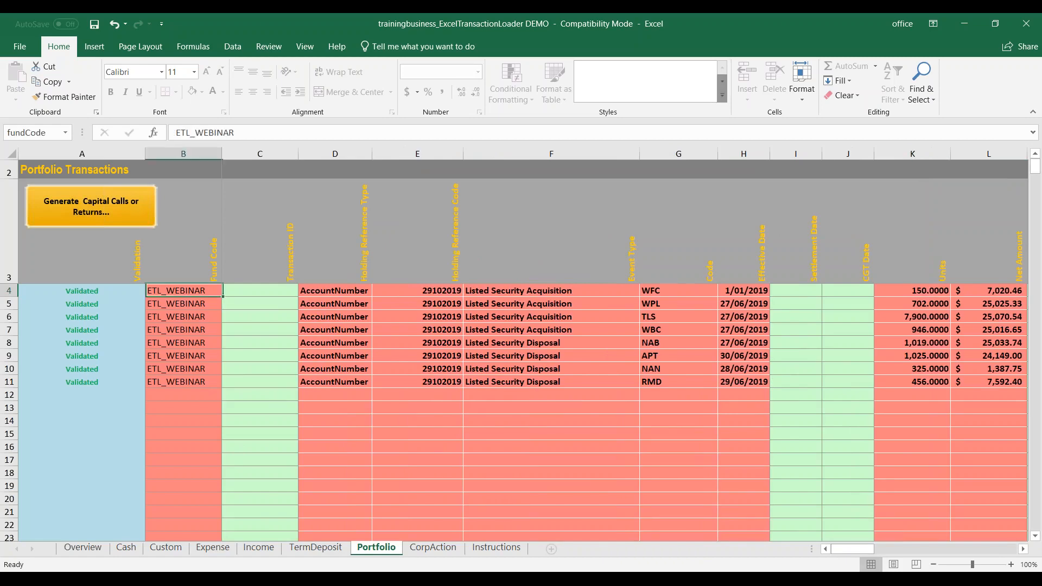
{"action": "key", "text": "Right"}
{"action": "key", "text": "Right"}
{"action": "key", "text": "Right"}
{"action": "key", "text": "Right"}
{"action": "key", "text": "Right"}
{"action": "key", "text": "Right"}
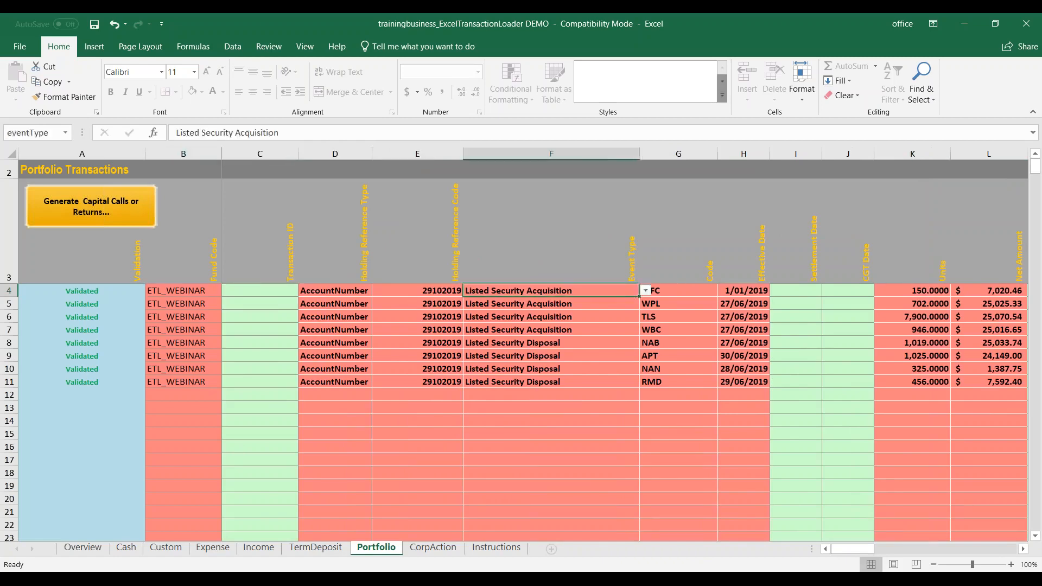
{"action": "key", "text": "Right"}
{"action": "key", "text": "Right"}
{"action": "key", "text": "Right"}
{"action": "key", "text": "Right"}
{"action": "key", "text": "Right"}
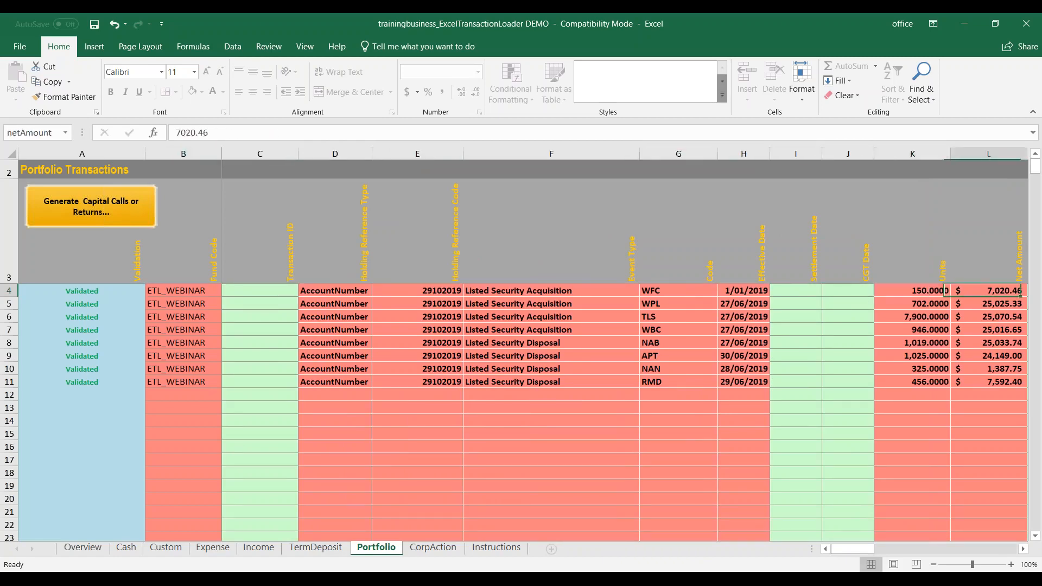
{"action": "key", "text": "Left"}
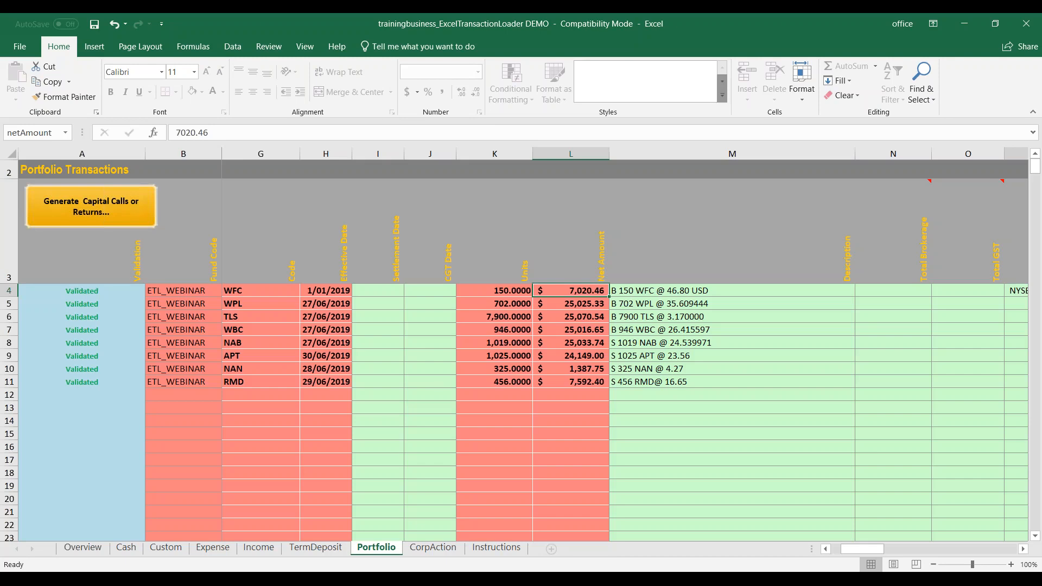
{"action": "key", "text": "Right"}
{"action": "key", "text": "Right"}
{"action": "key", "text": "Right"}
{"action": "key", "text": "Right"}
{"action": "key", "text": "Right"}
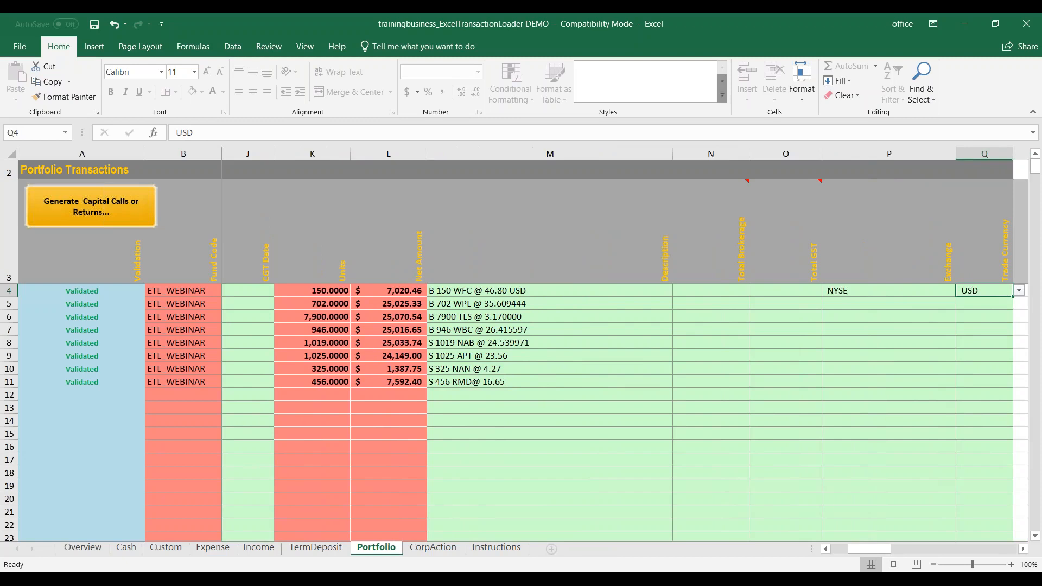
{"action": "key", "text": "Left"}
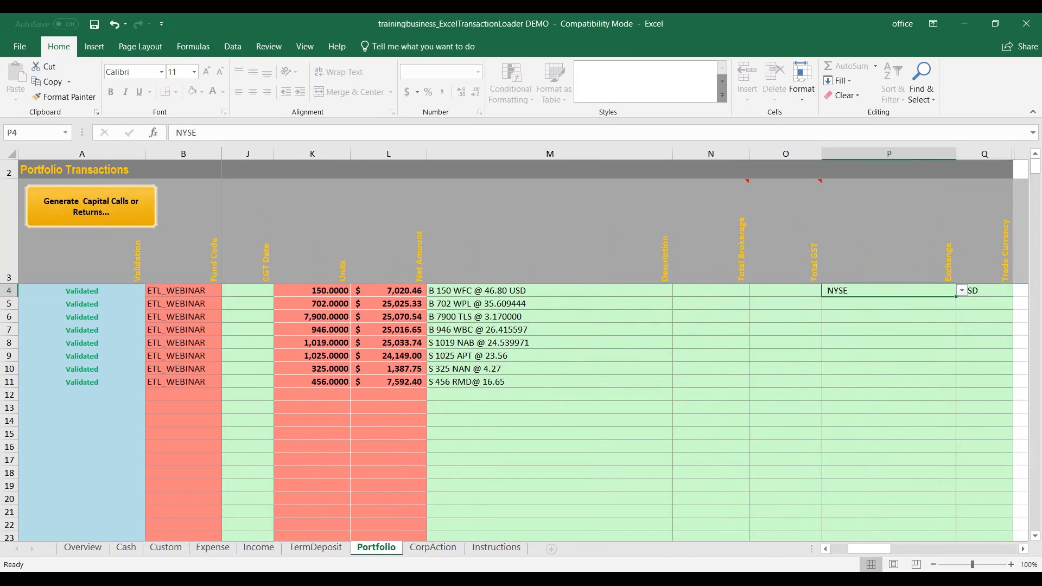
{"action": "key", "text": "Right"}
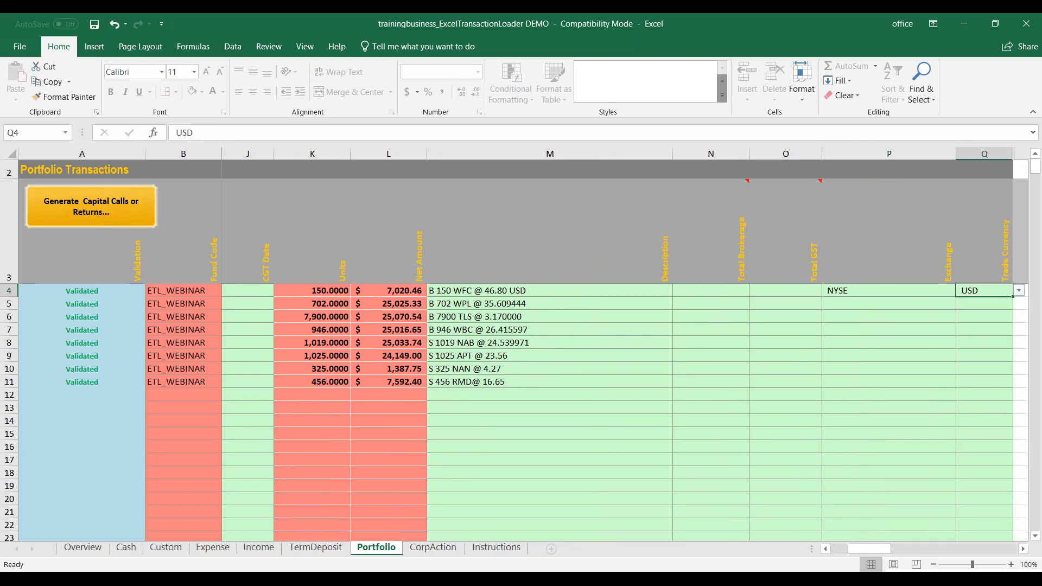
{"action": "key", "text": "Left"}
{"action": "key", "text": "Home"}
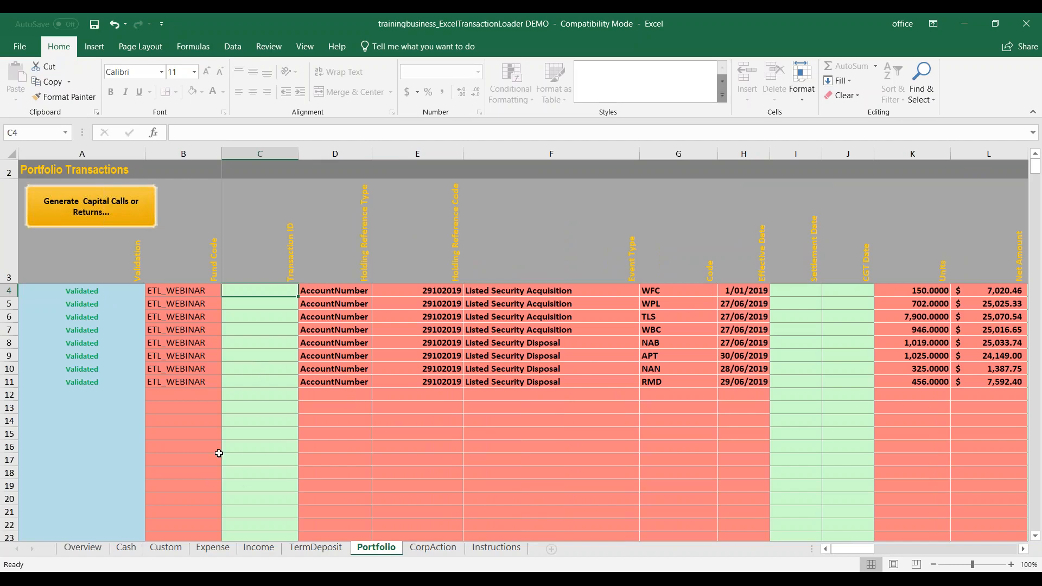
{"action": "left_click", "coordinate": [84, 548]}
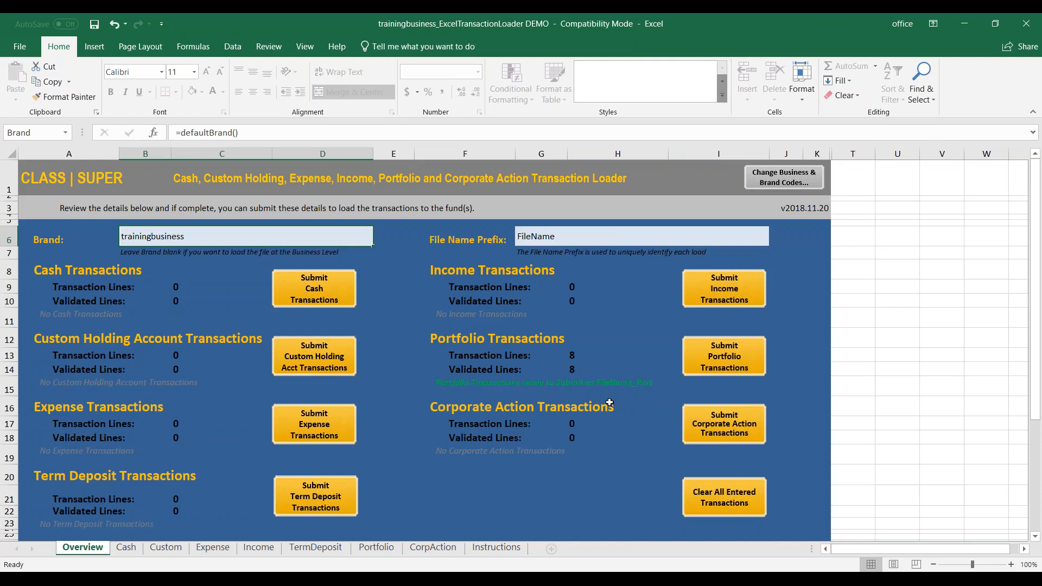
Step: Submit the portfolio transactions and sign in with the account e-mail and password
{"action": "left_click", "coordinate": [726, 360]}
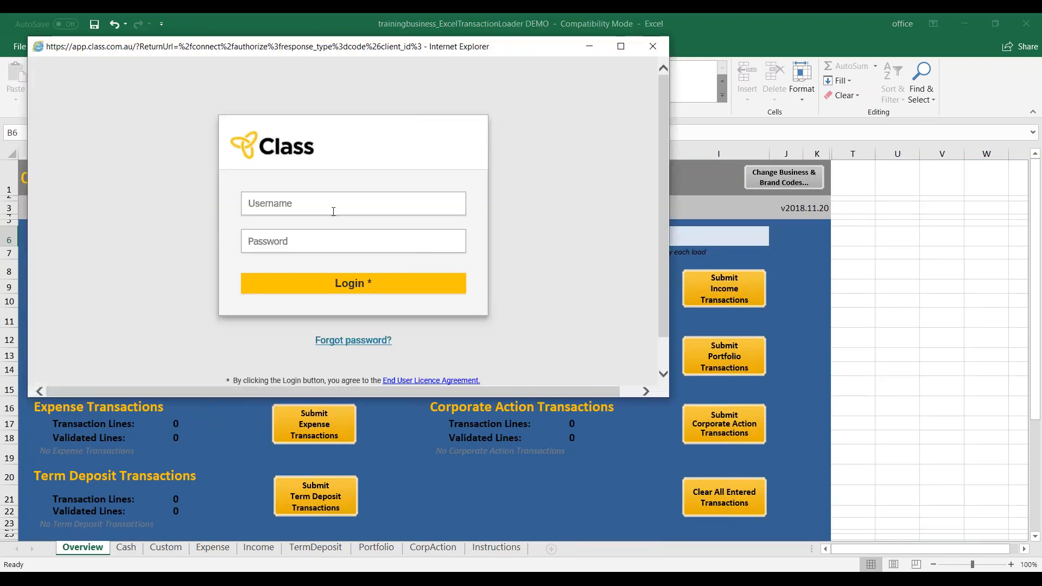
{"action": "left_click", "coordinate": [333, 211]}
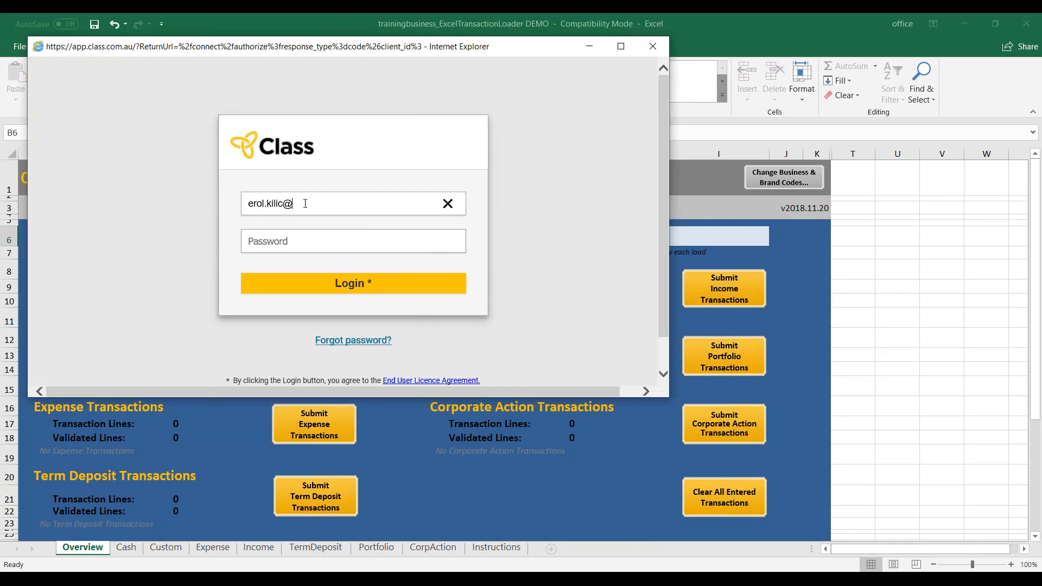
{"action": "key", "text": "Tab"}
{"action": "type", "text": "•••••••"}
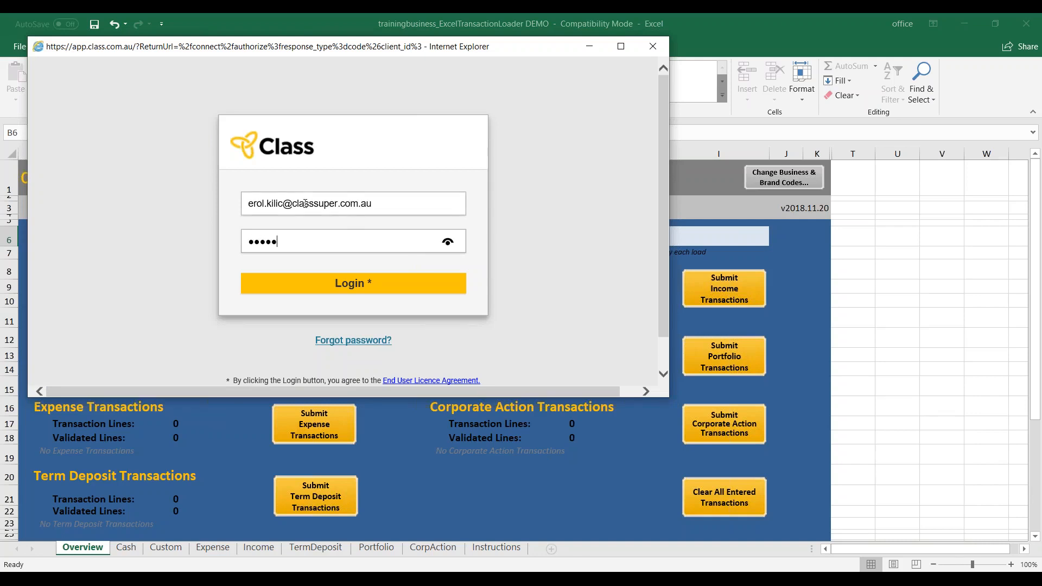
{"action": "type", "text": "••"}
{"action": "left_click", "coordinate": [360, 287]}
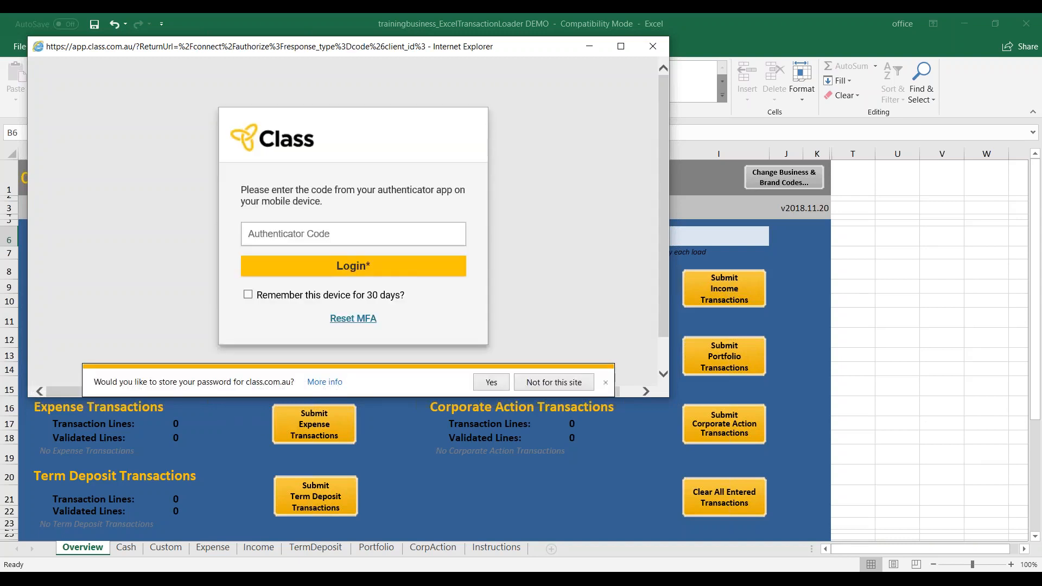
Step: Enter the authenticator code and dismiss the 200 OK submission confirmation
{"action": "left_click", "coordinate": [345, 235]}
{"action": "left_click", "coordinate": [351, 266]}
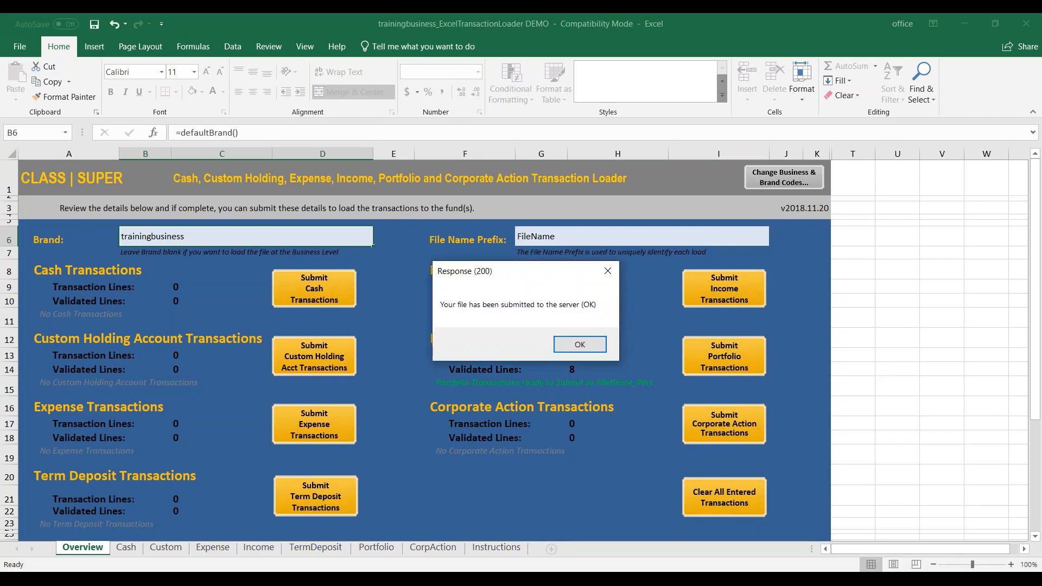
{"action": "left_click", "coordinate": [584, 348]}
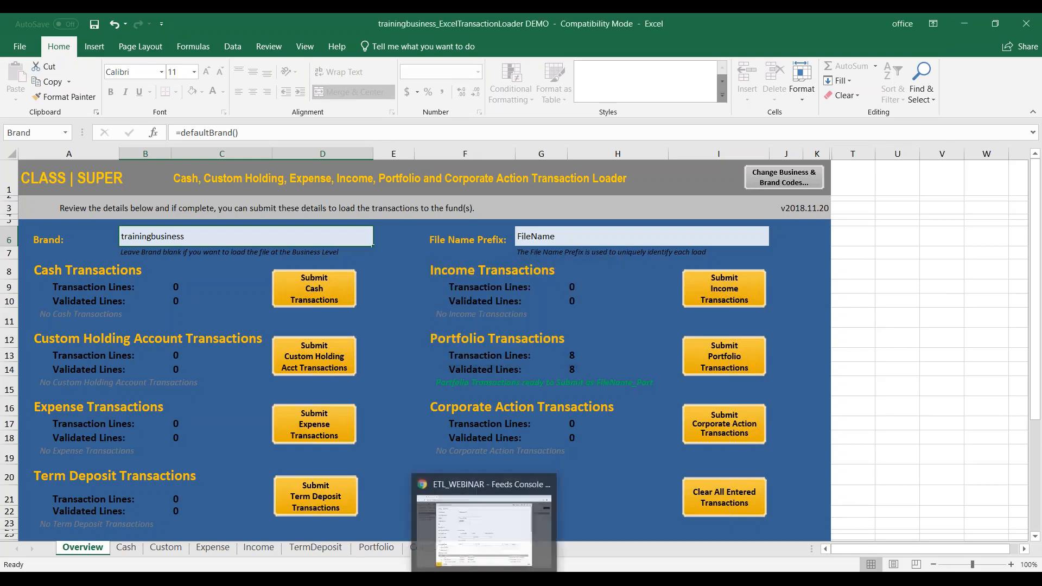
{"action": "left_click", "coordinate": [485, 534]}
Step: Close the account number details, return to the 21-fund list, and open the Transactions menu
{"action": "left_click", "coordinate": [869, 546]}
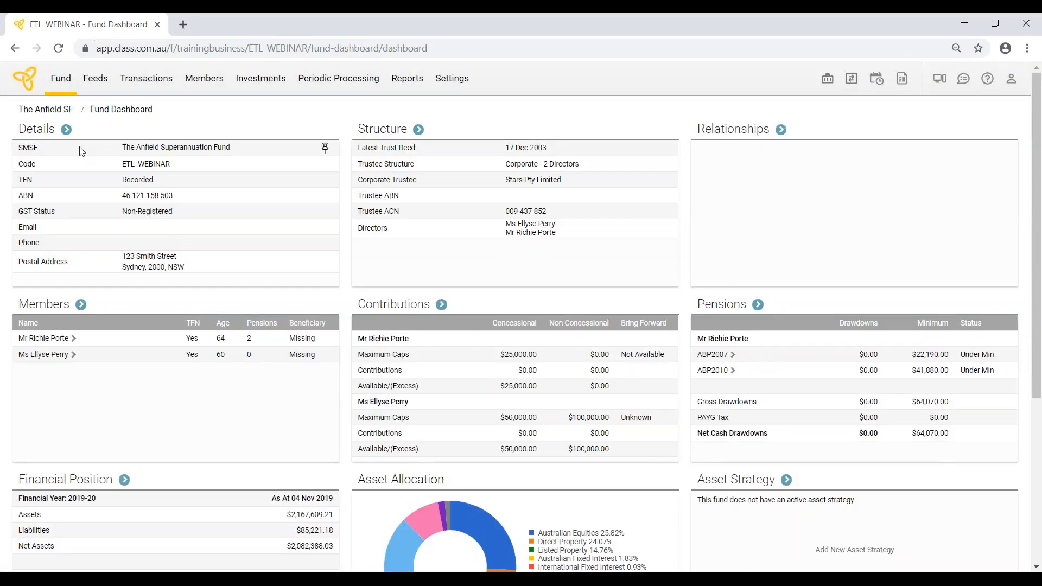
{"action": "left_click", "coordinate": [24, 82]}
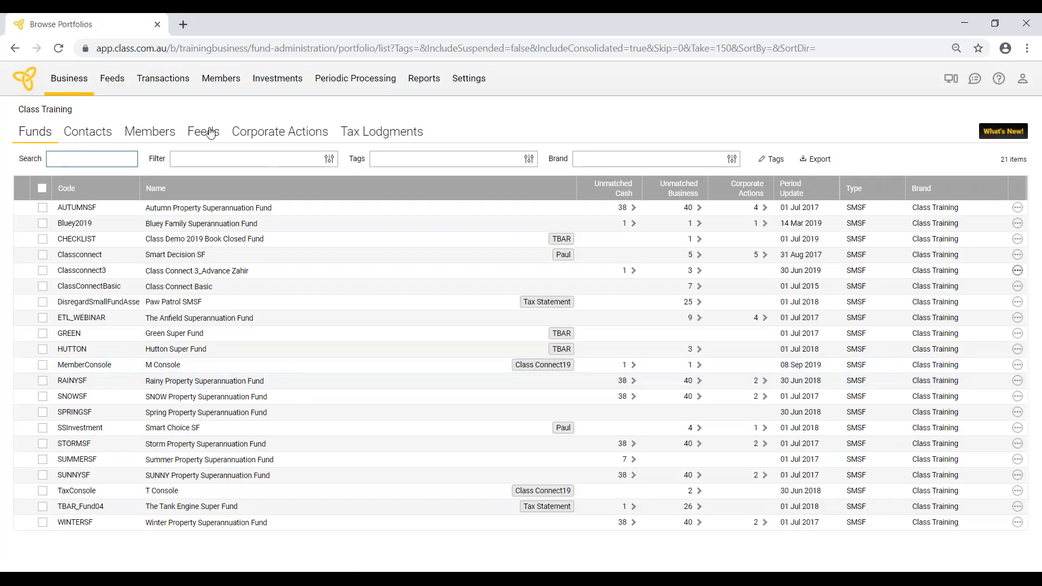
{"action": "left_click", "coordinate": [168, 80]}
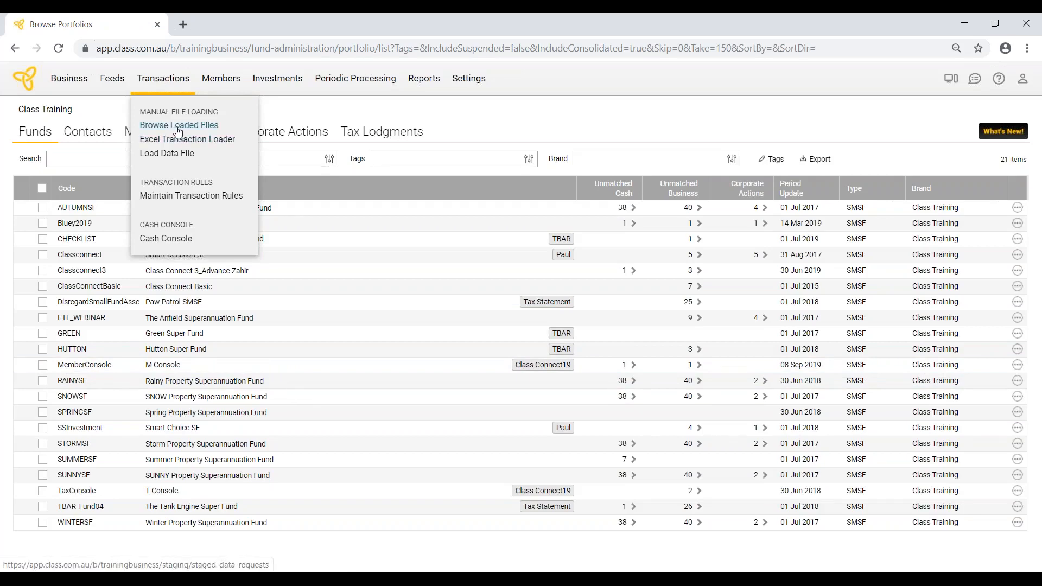
{"action": "left_click", "coordinate": [178, 127]}
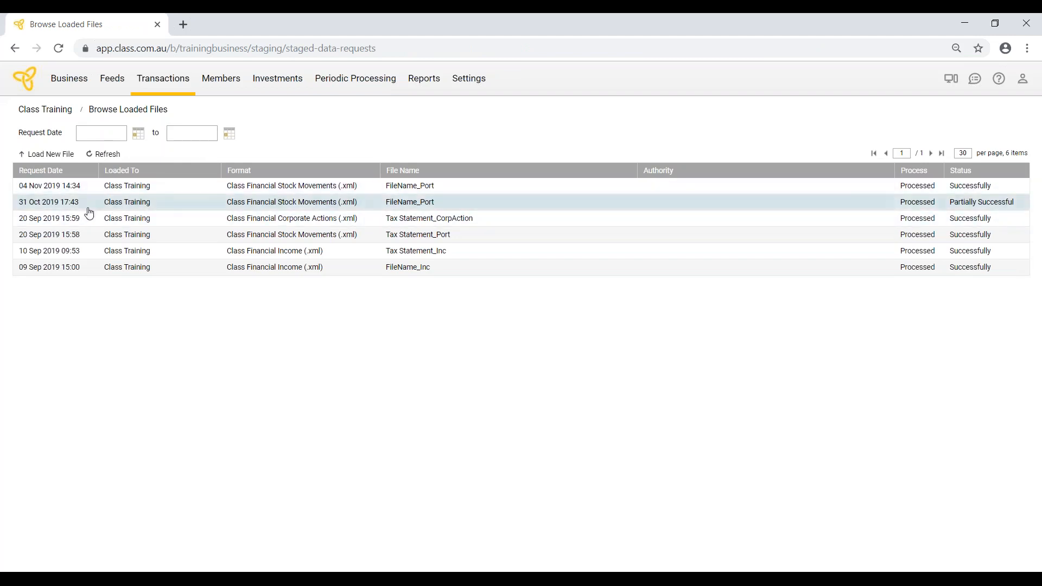
{"action": "left_click", "coordinate": [446, 192]}
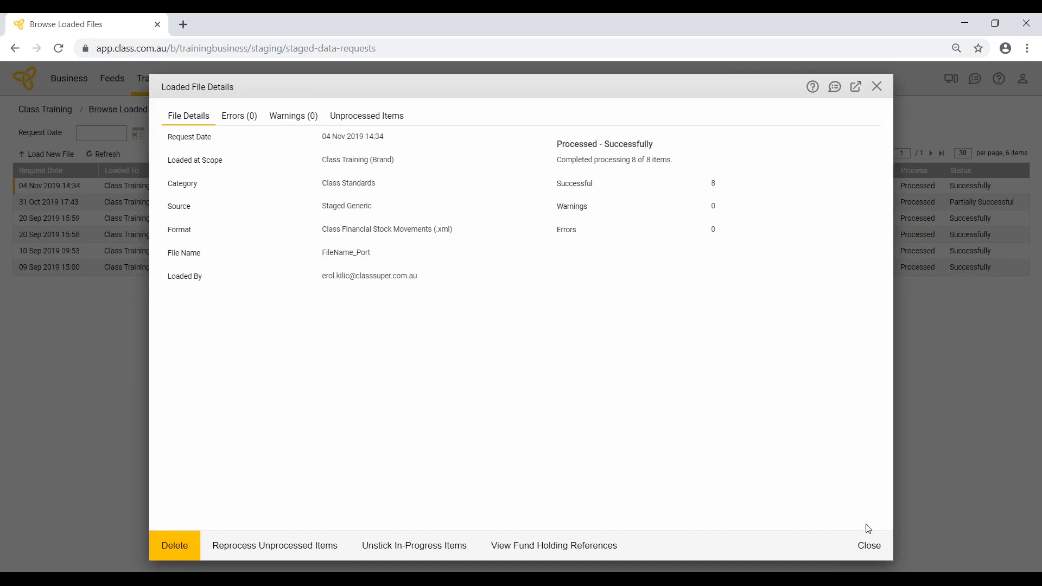
{"action": "left_click", "coordinate": [867, 547]}
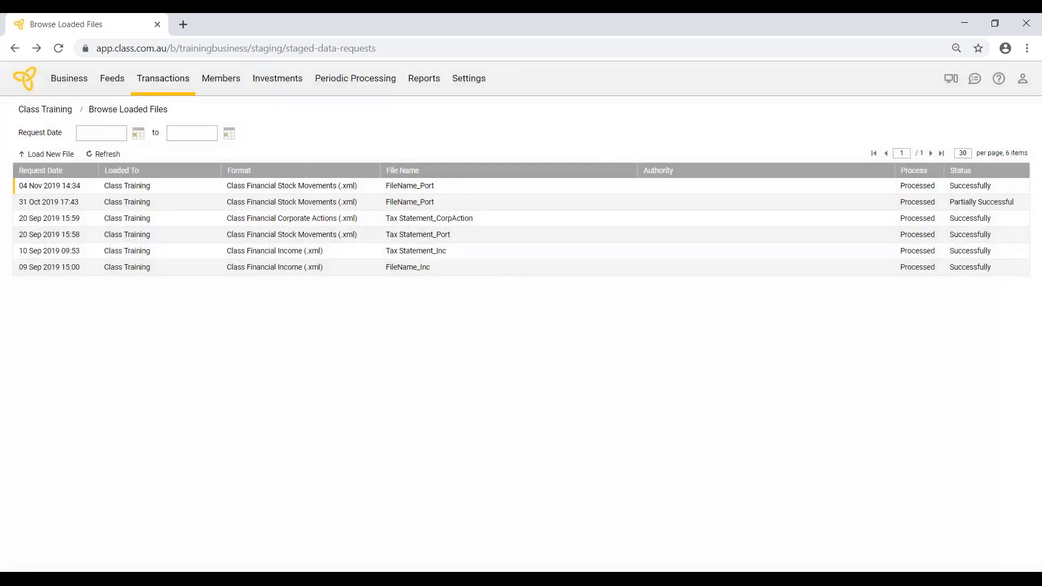
{"action": "left_click", "coordinate": [26, 81]}
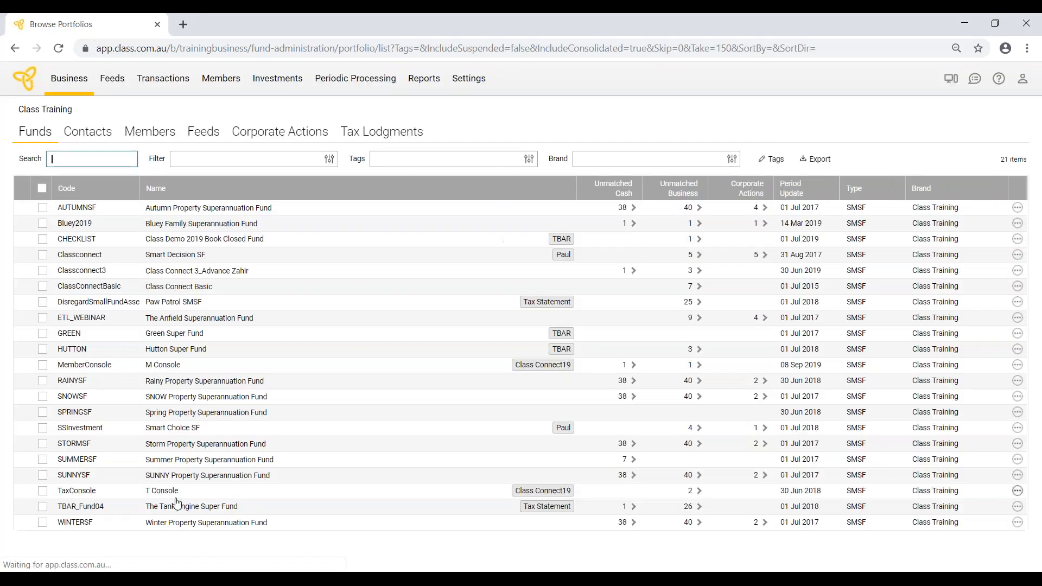
{"action": "left_click", "coordinate": [200, 319]}
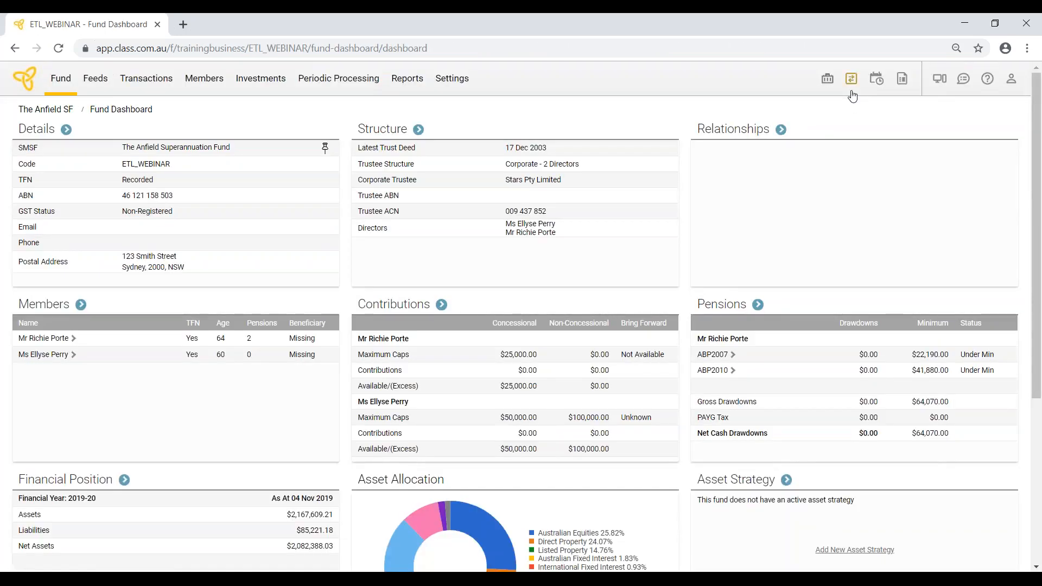
{"action": "left_click", "coordinate": [851, 82]}
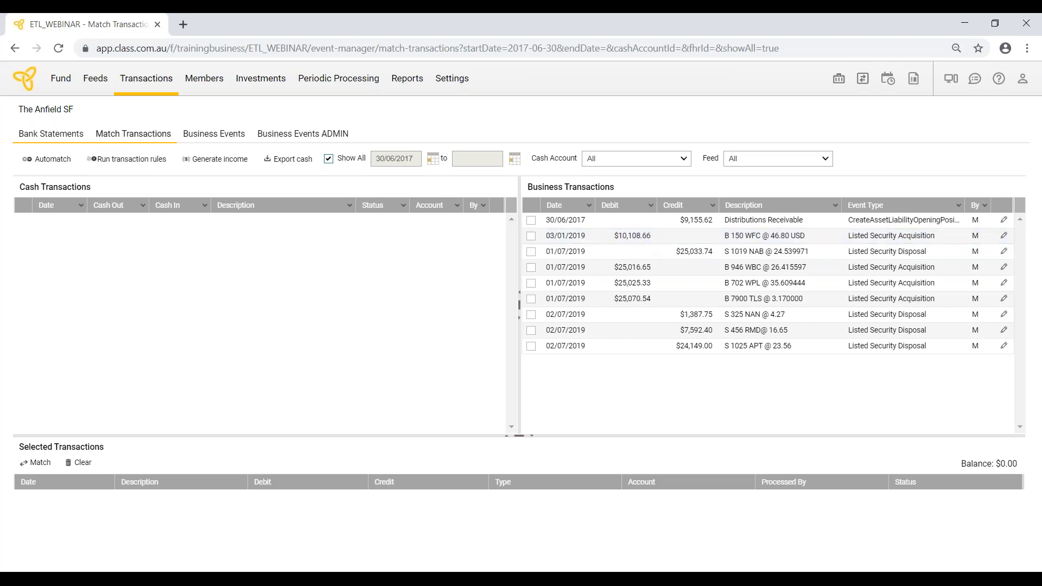
{"action": "left_click", "coordinate": [24, 82]}
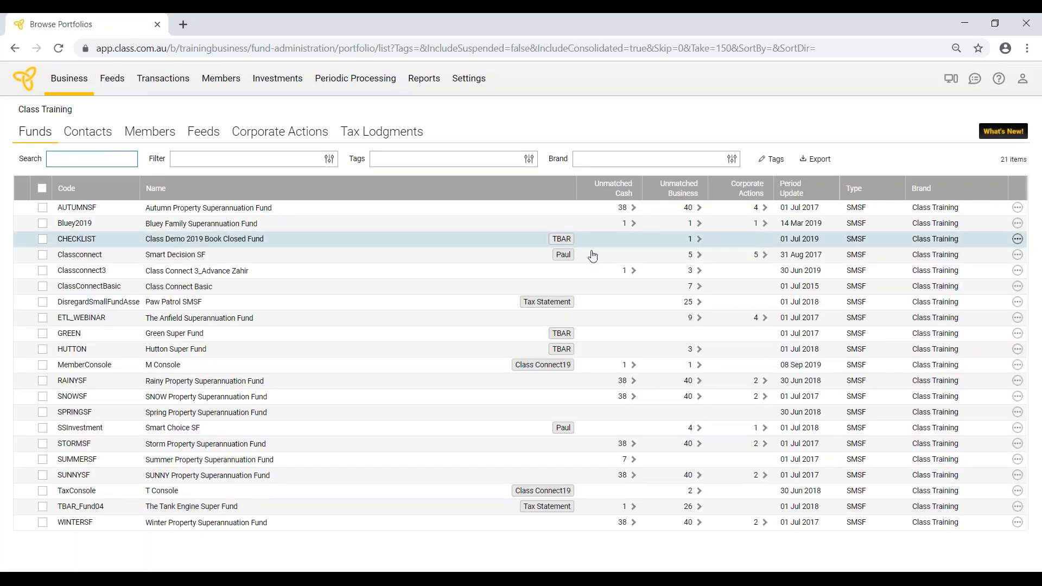
{"action": "mouse_move", "coordinate": [585, 579]}
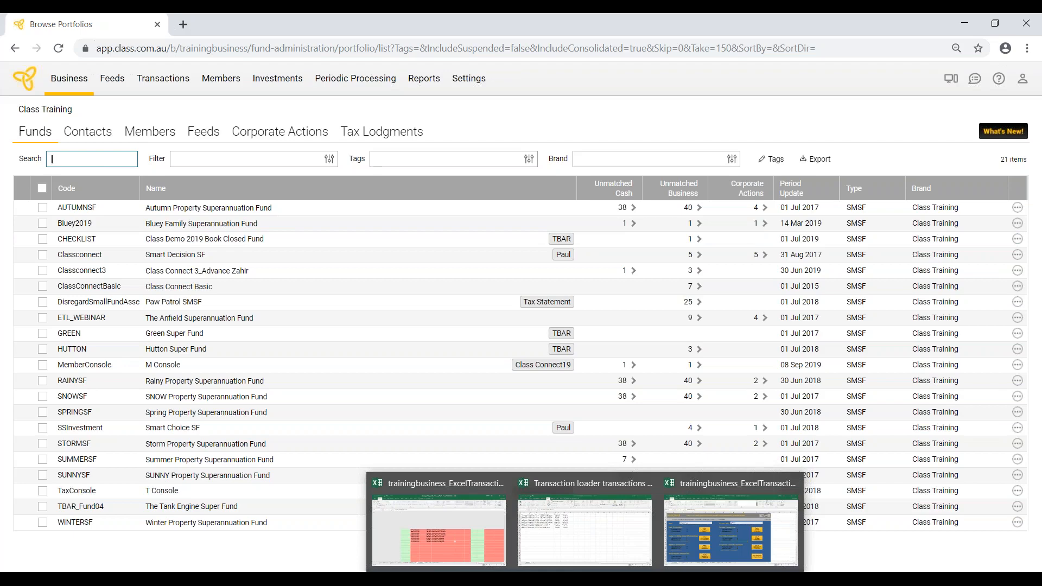
{"action": "left_click", "coordinate": [730, 529]}
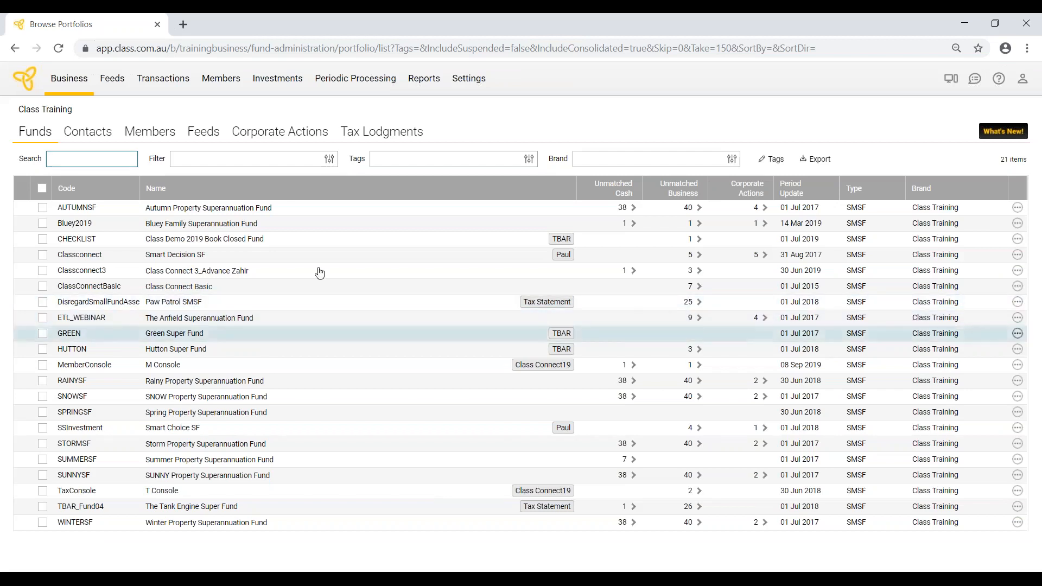
{"action": "left_click", "coordinate": [265, 81]}
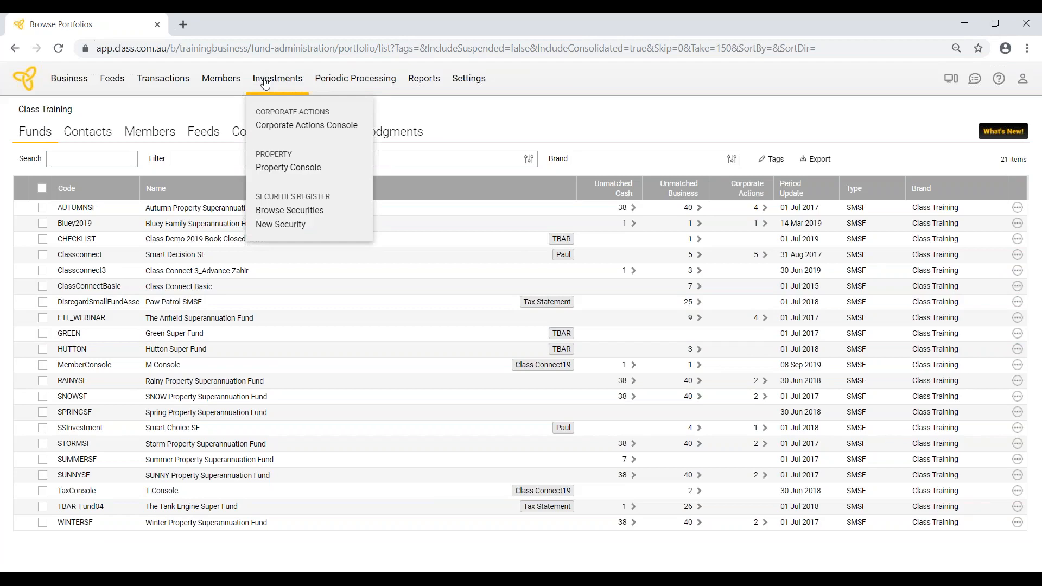
{"action": "left_click", "coordinate": [295, 212]}
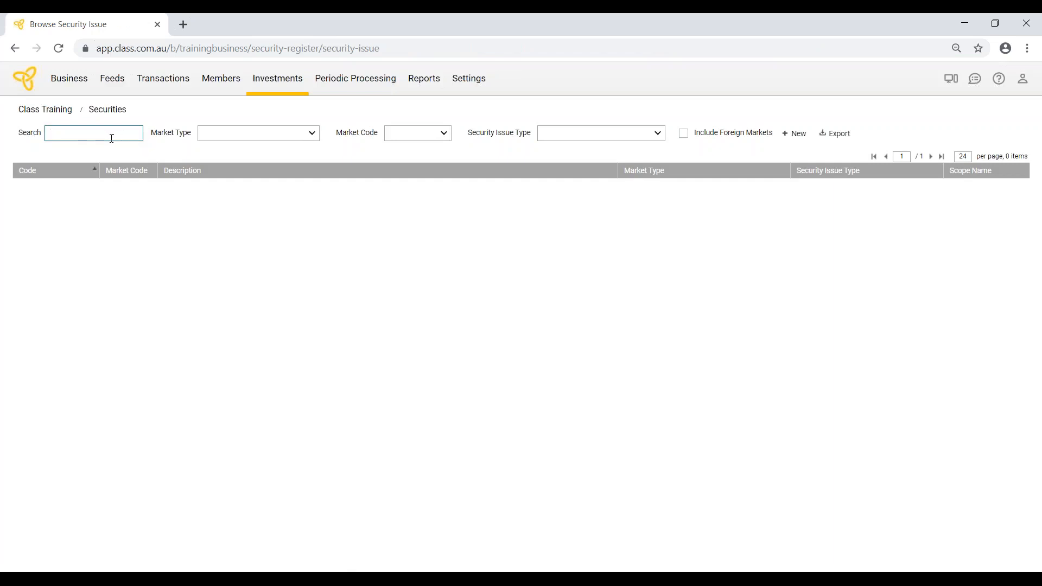
{"action": "type", "text": "FRE"}
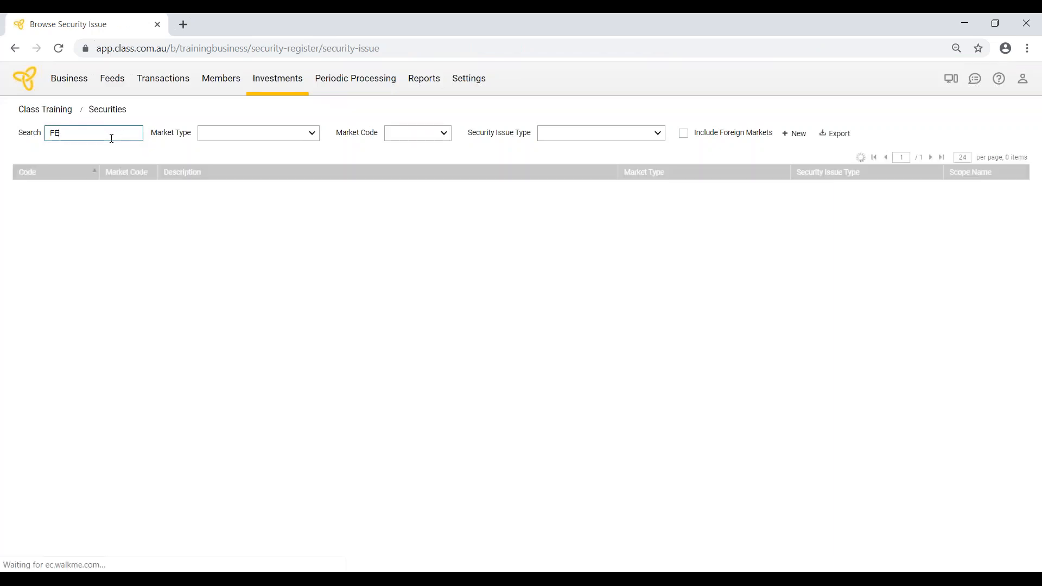
{"action": "type", "text": "E"}
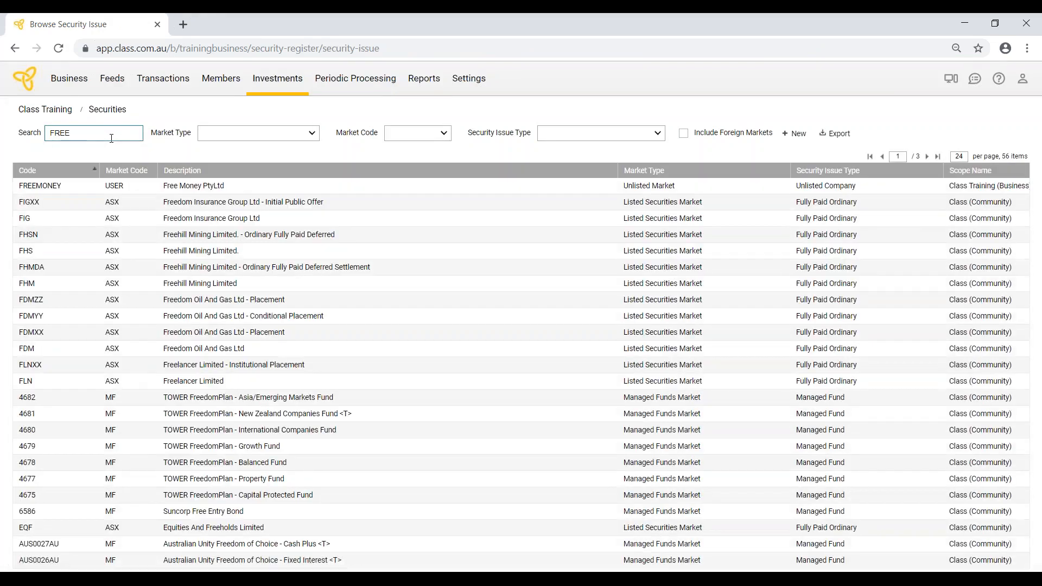
{"action": "left_click", "coordinate": [209, 188]}
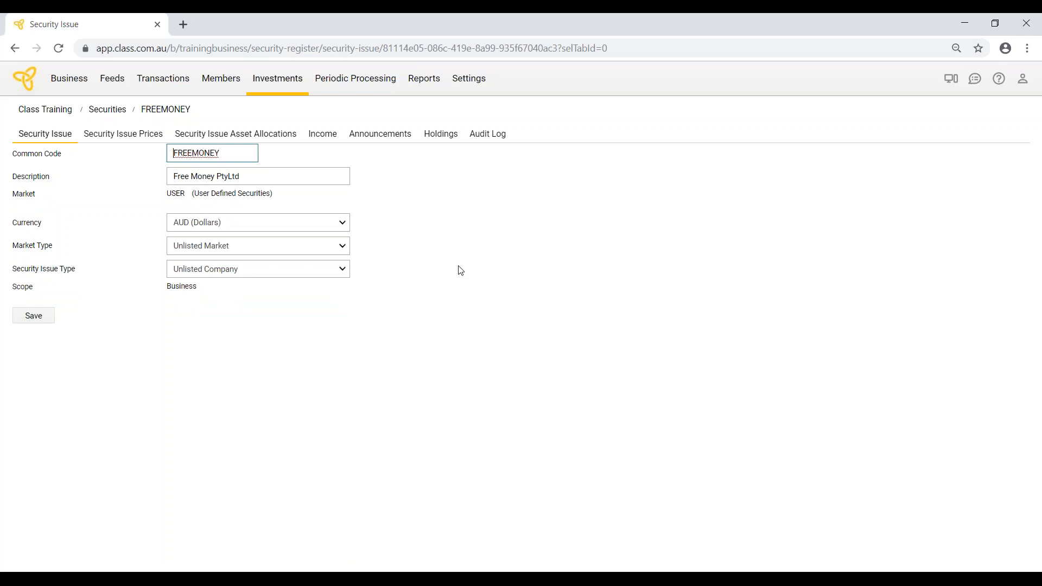
{"action": "left_click", "coordinate": [438, 135]}
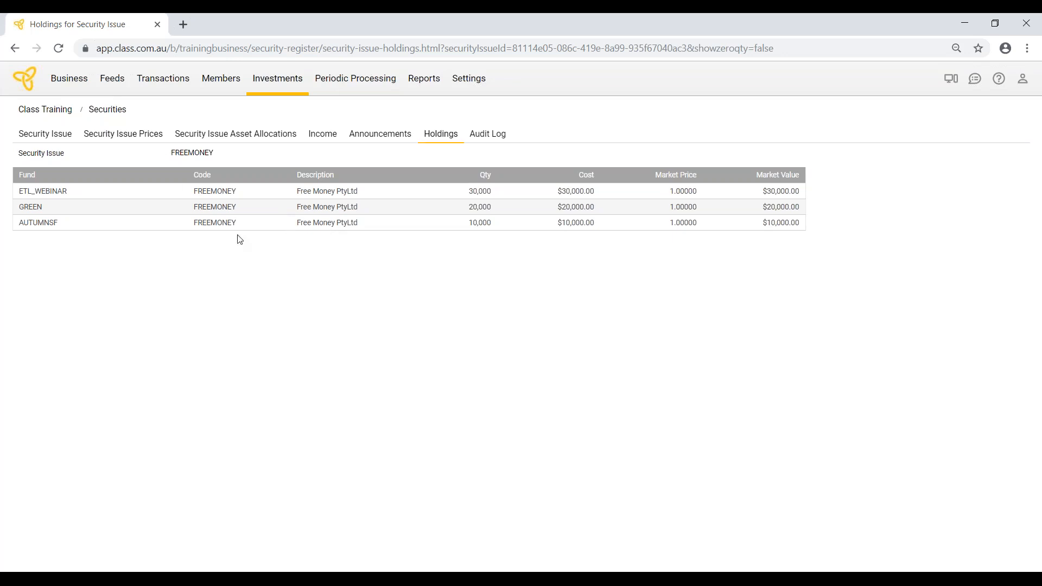
{"action": "left_click", "coordinate": [26, 78]}
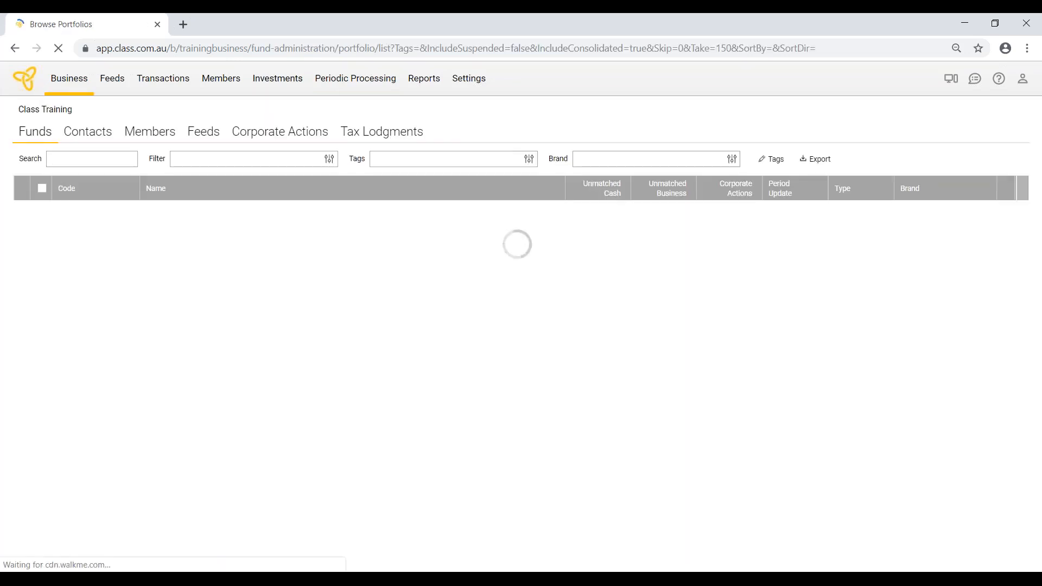
{"action": "mouse_move", "coordinate": [585, 578]}
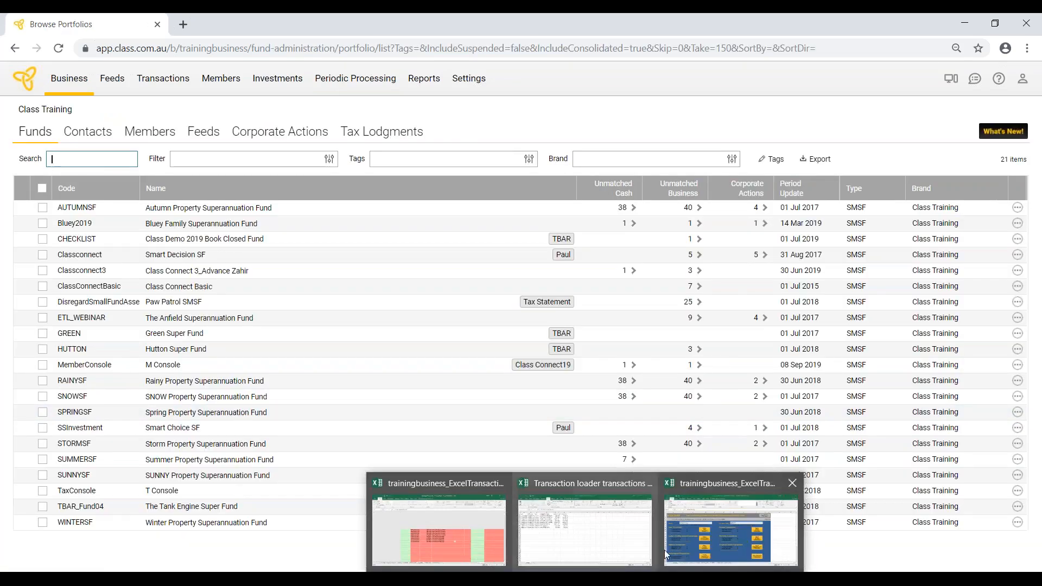
Step: On the loader's Income sheet, start generating dividends and enter security code FREEMONEY
{"action": "left_click", "coordinate": [745, 521]}
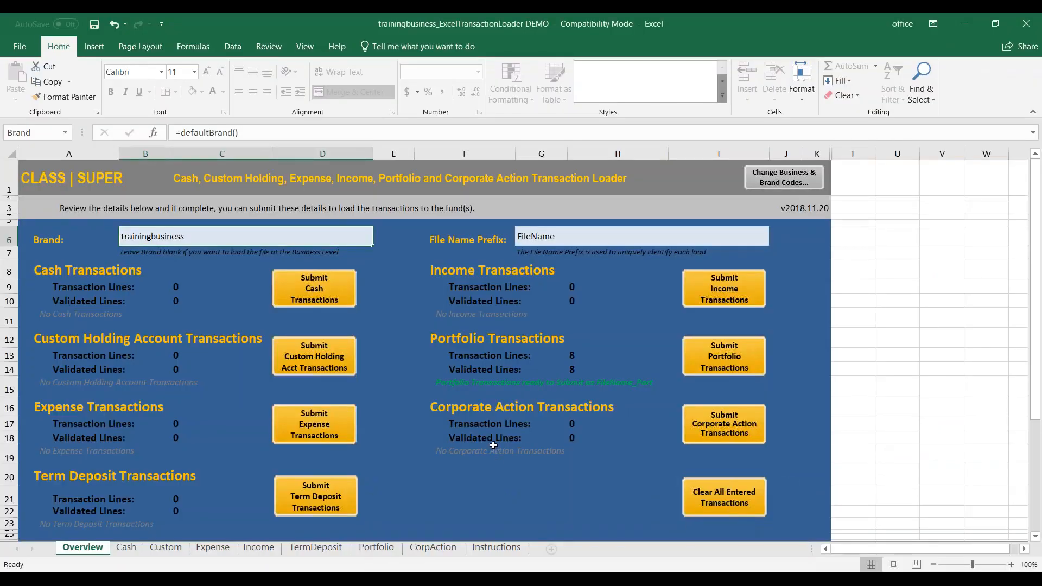
{"action": "left_click", "coordinate": [258, 547]}
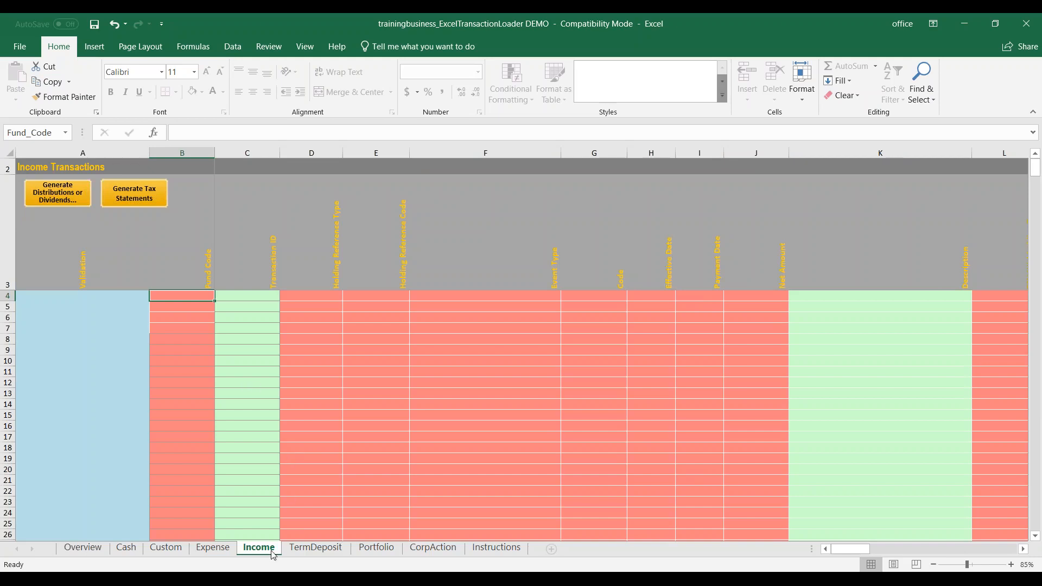
{"action": "left_click", "coordinate": [64, 199]}
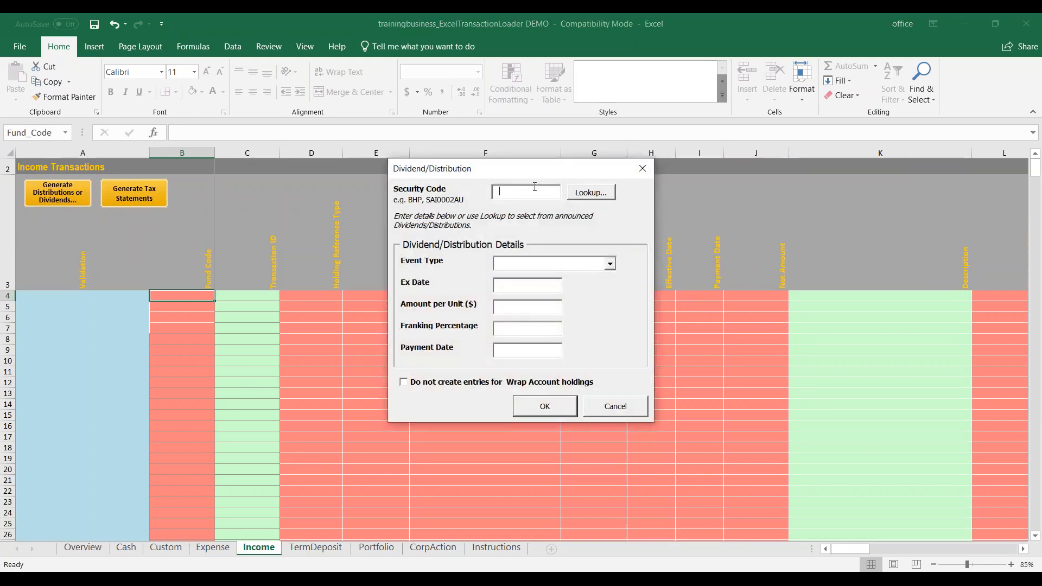
{"action": "type", "text": "FREEMONEY"}
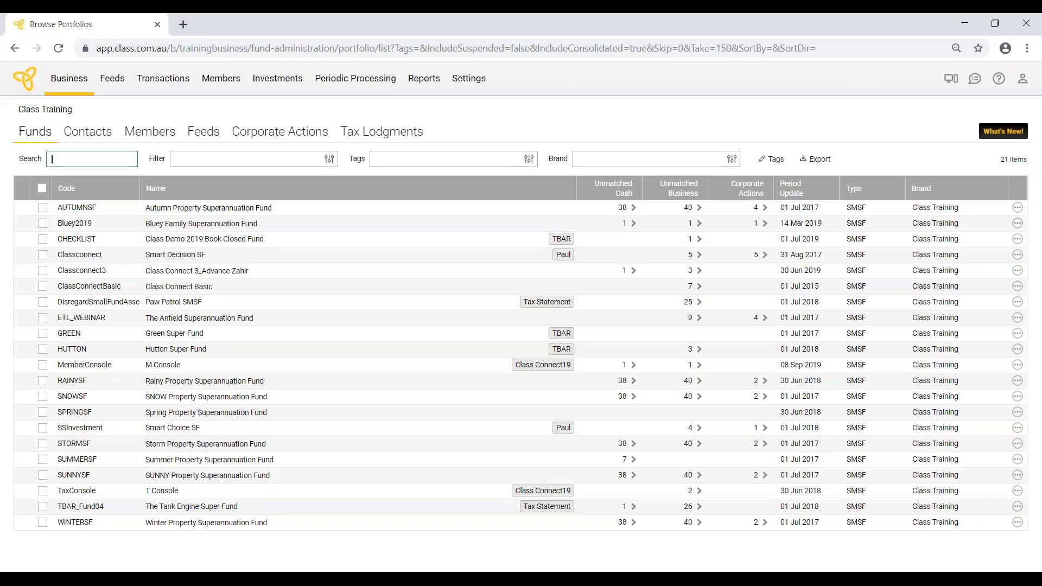
Step: Look up FREEMONEY in Class Super's securities register to confirm its code, then return to Excel
{"action": "left_click", "coordinate": [277, 81]}
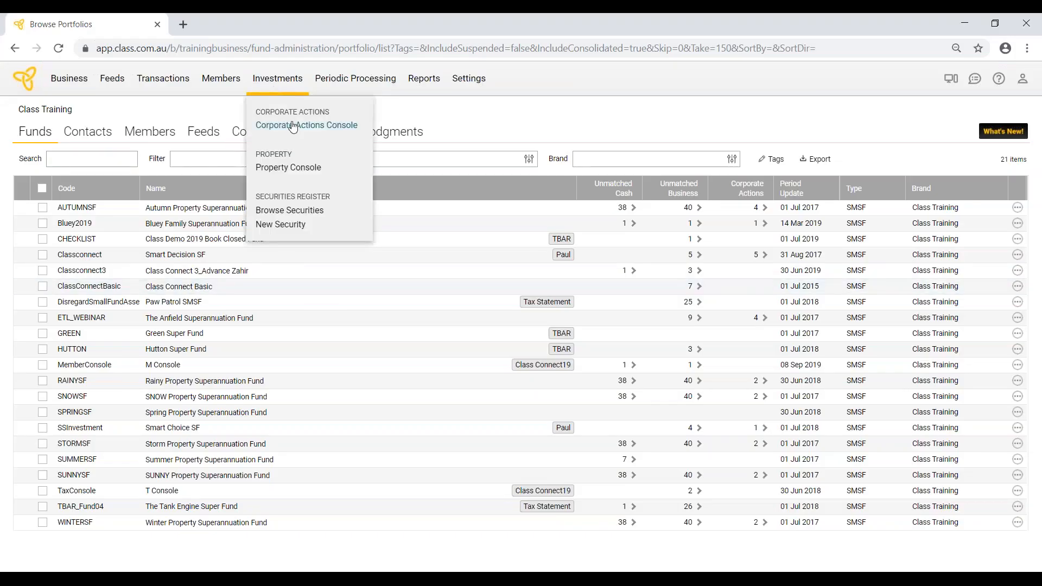
{"action": "left_click", "coordinate": [287, 214]}
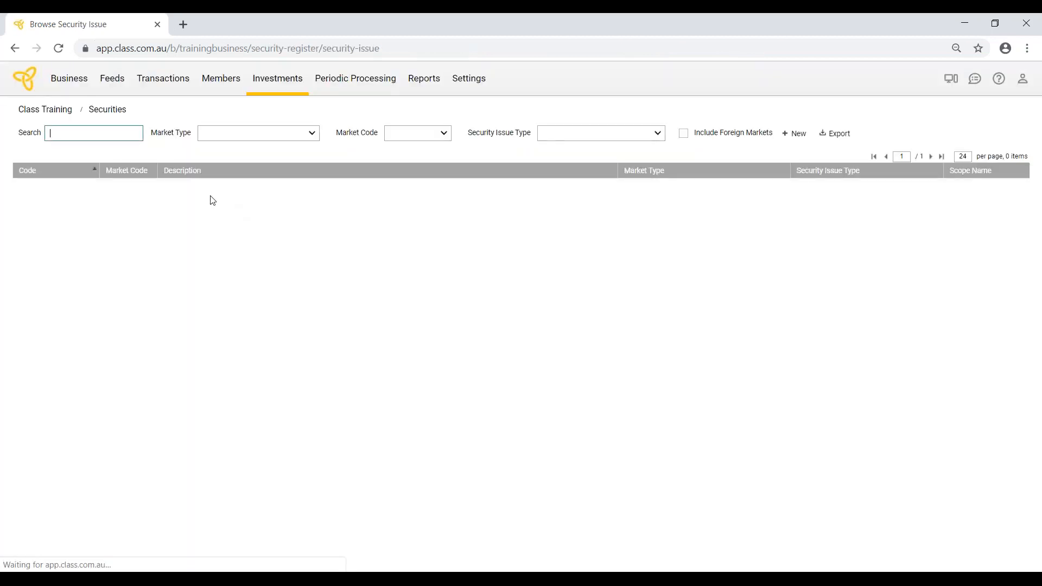
{"action": "type", "text": "freemoney"}
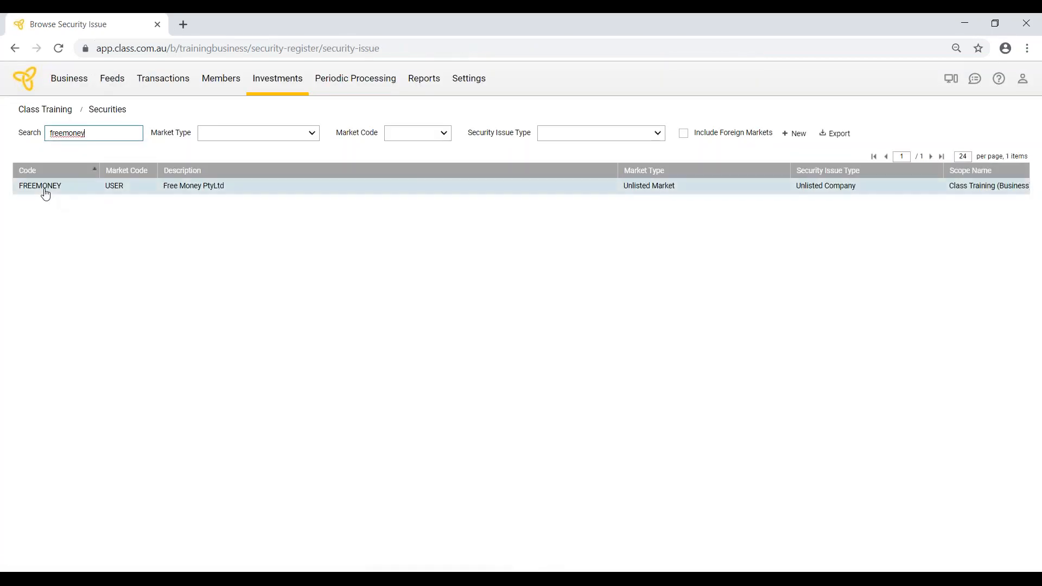
{"action": "left_click", "coordinate": [43, 187]}
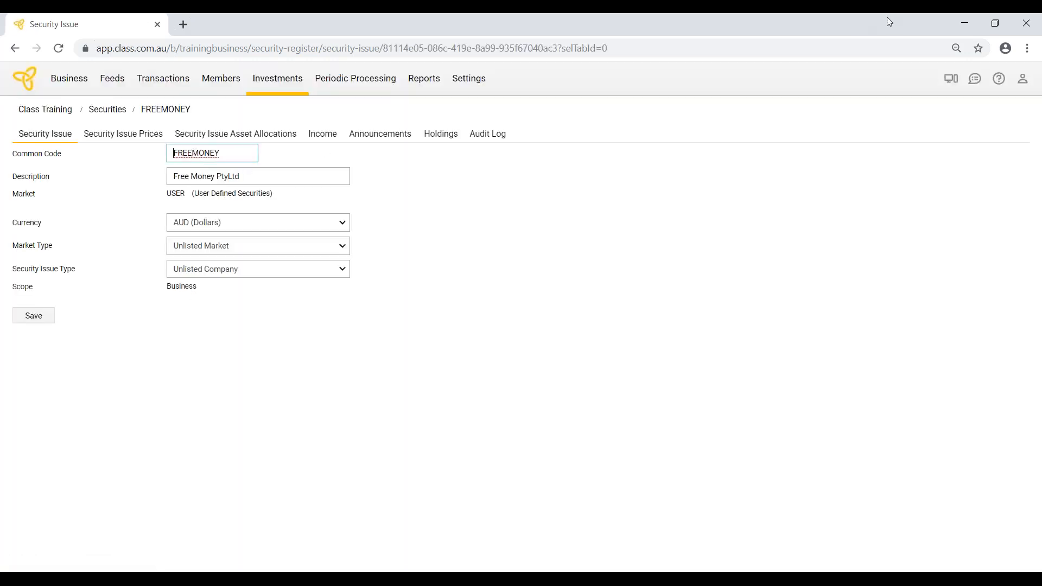
{"action": "left_click", "coordinate": [965, 21]}
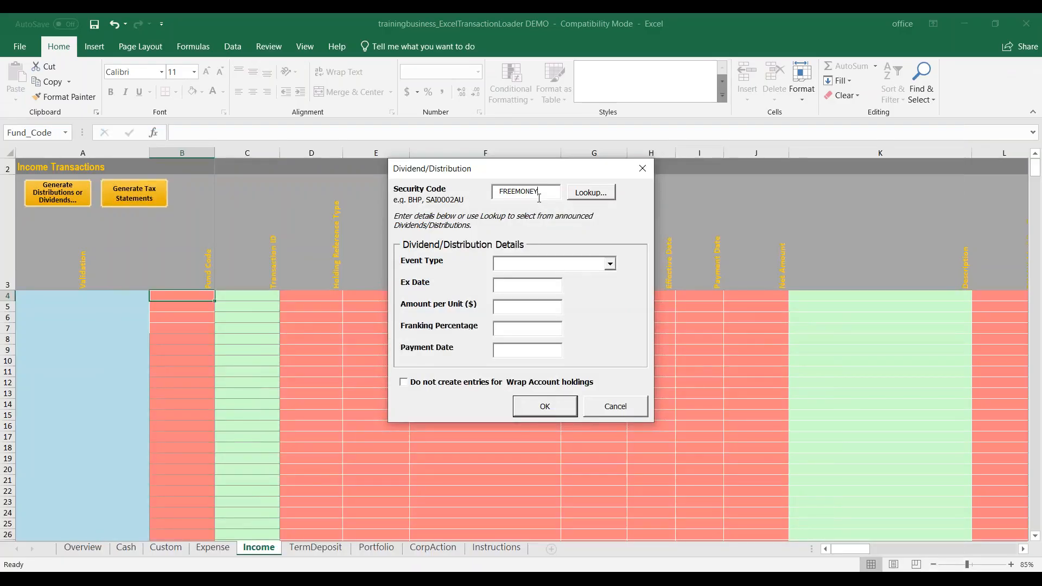
Step: Generate FREEMONEY Dividend - Cash rows: ex date 15/08/2017, 0.50 per unit, paid 31/08/2017
{"action": "left_click", "coordinate": [610, 265]}
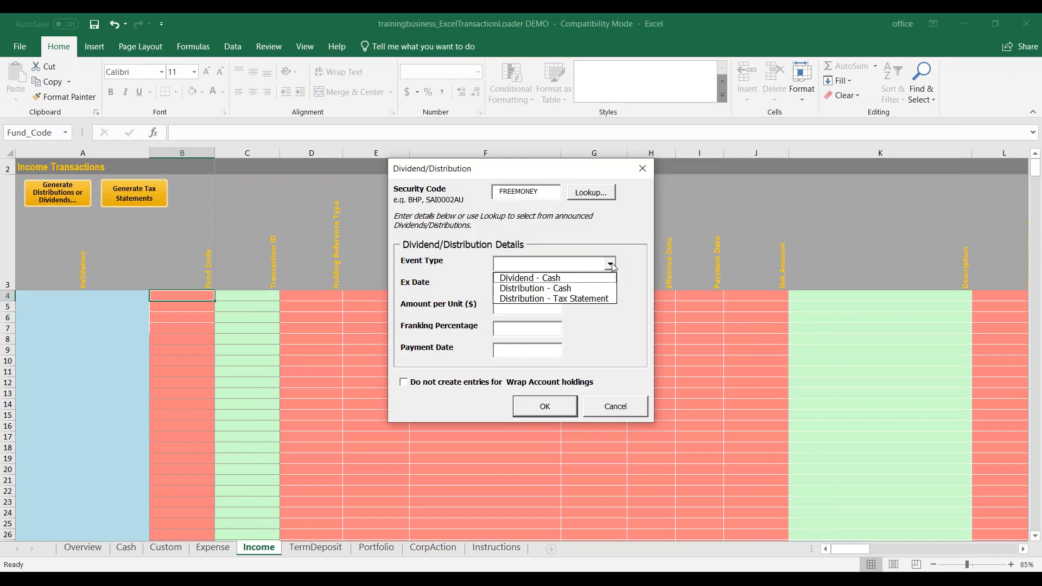
{"action": "left_click", "coordinate": [558, 278]}
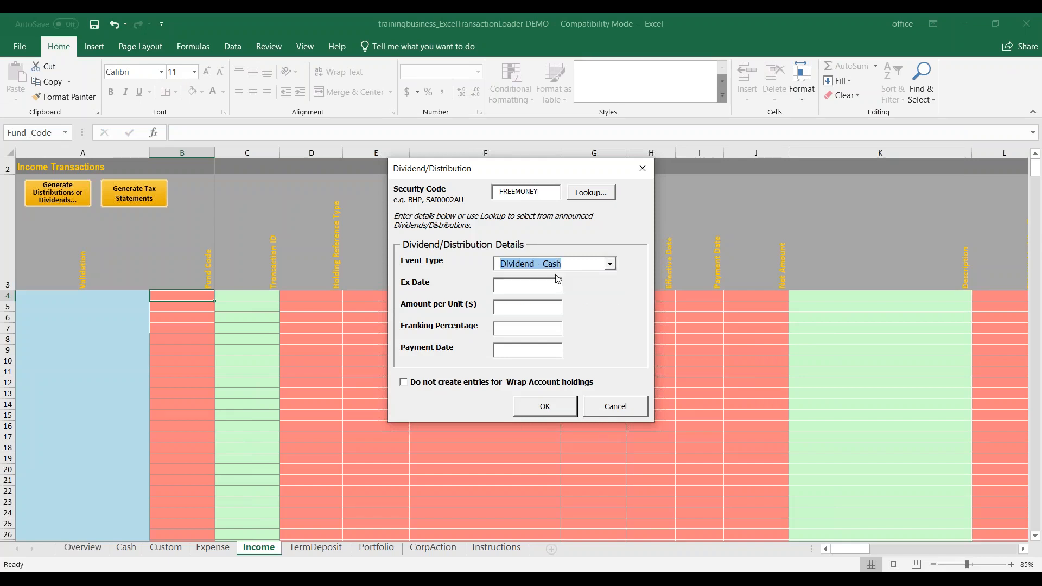
{"action": "left_click", "coordinate": [519, 288]}
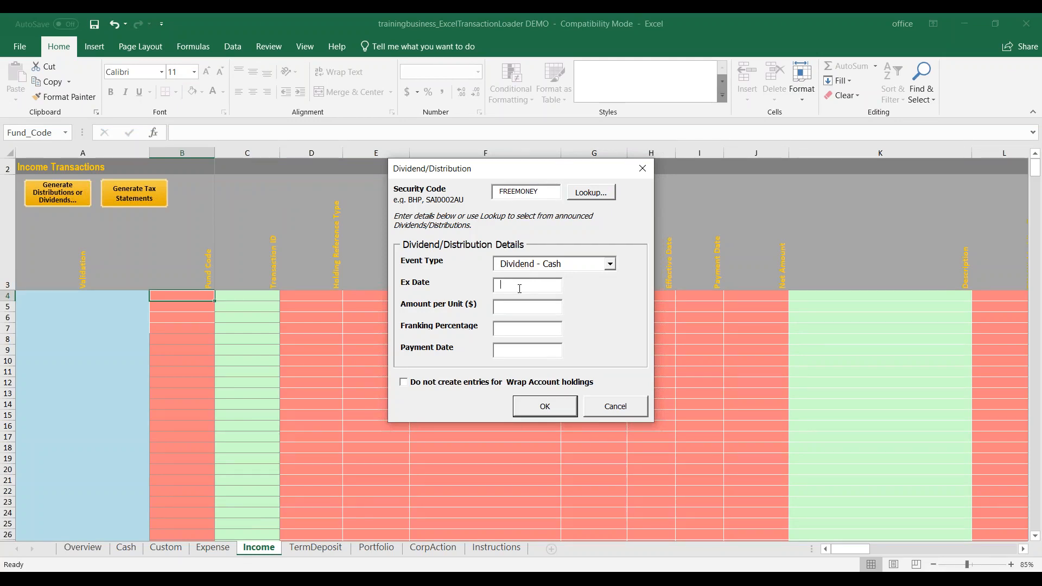
{"action": "type", "text": "15/08/201"}
{"action": "left_click", "coordinate": [518, 305]}
{"action": "type", "text": ".50"}
{"action": "left_click", "coordinate": [517, 327]}
{"action": "left_click", "coordinate": [517, 347]}
{"action": "type", "text": "31/08/201"}
{"action": "left_click", "coordinate": [545, 407]}
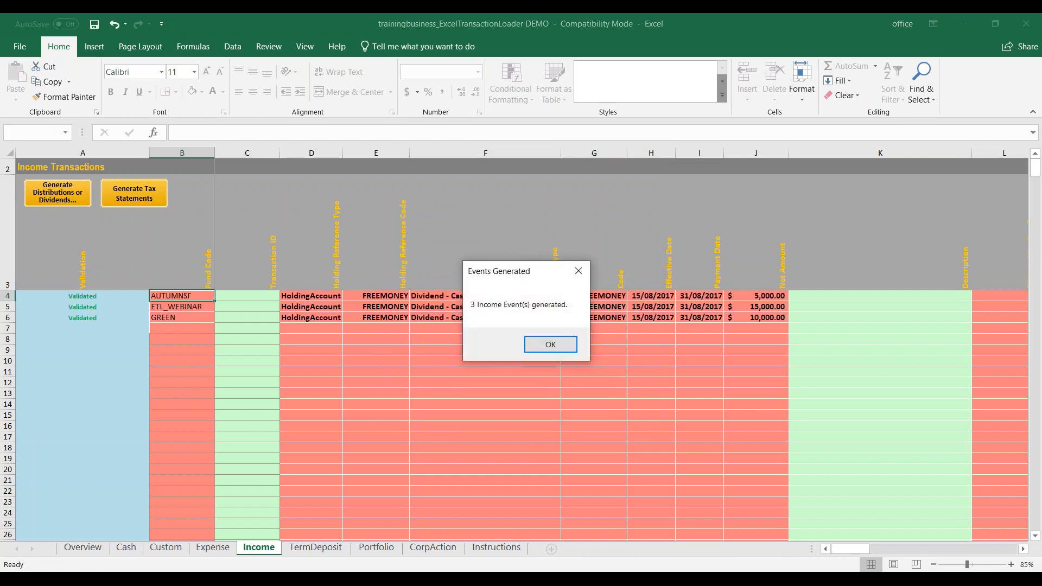
{"action": "left_click", "coordinate": [554, 350]}
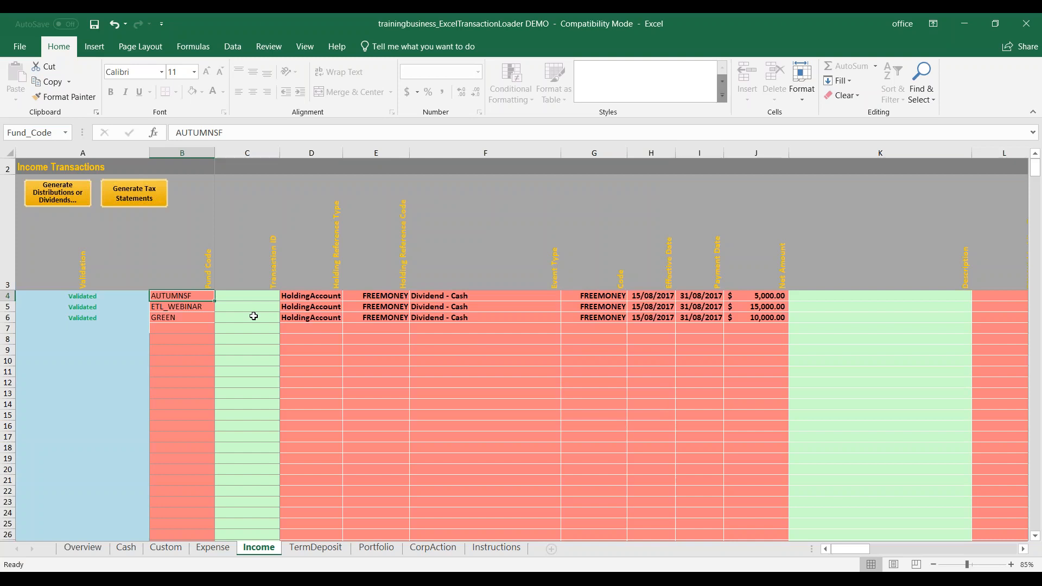
Step: Check row 4's net amount and effective date, then move to the Portfolio sheet
{"action": "key", "text": "Right"}
{"action": "key", "text": "Right"}
{"action": "key", "text": "Right"}
{"action": "key", "text": "Right"}
{"action": "key", "text": "Right"}
{"action": "key", "text": "Right"}
{"action": "key", "text": "Right"}
{"action": "key", "text": "Right"}
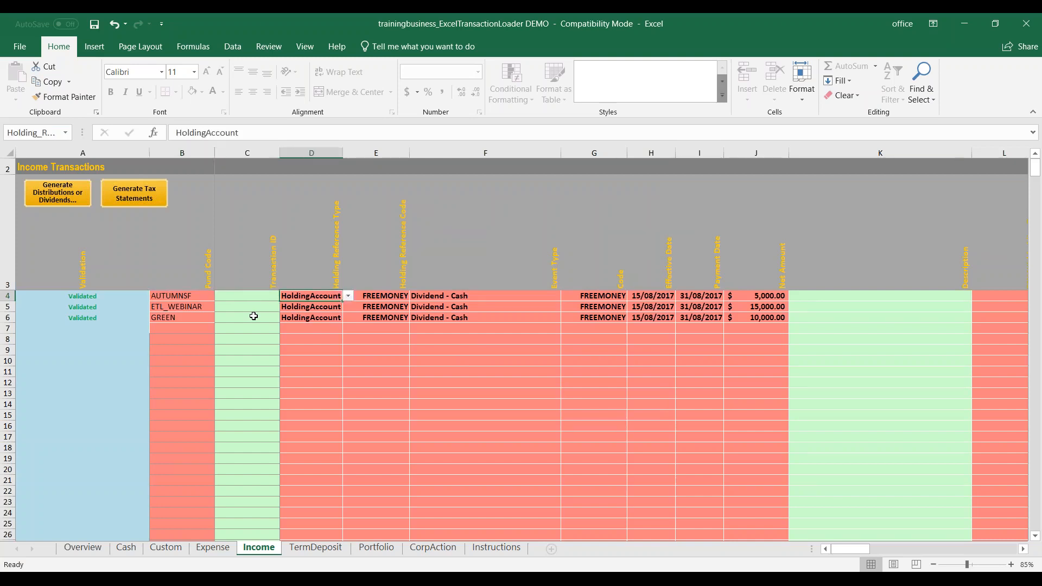
{"action": "key", "text": "Left"}
{"action": "key", "text": "Left"}
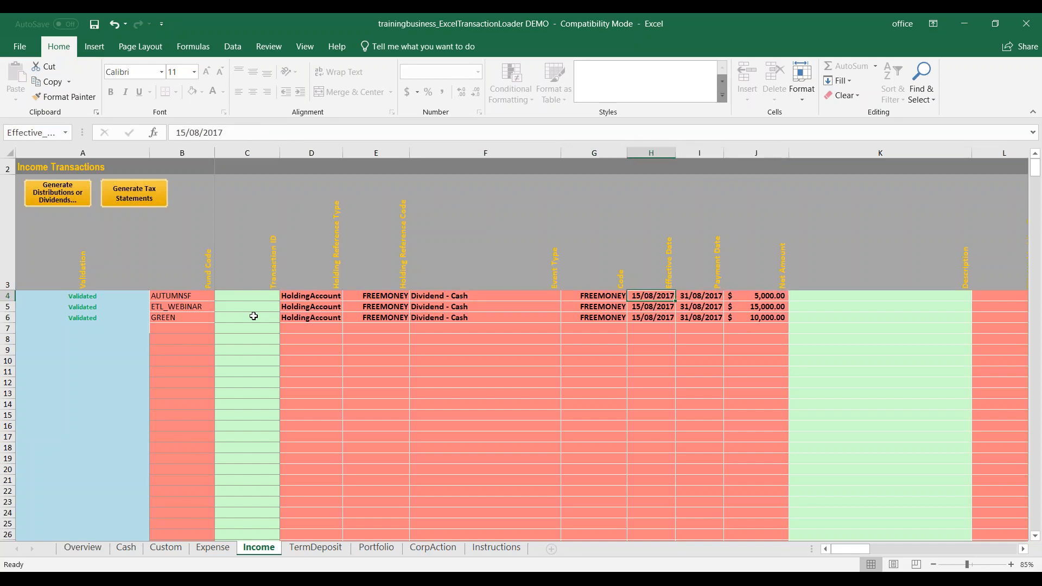
{"action": "key", "text": "Right"}
{"action": "key", "text": "Right"}
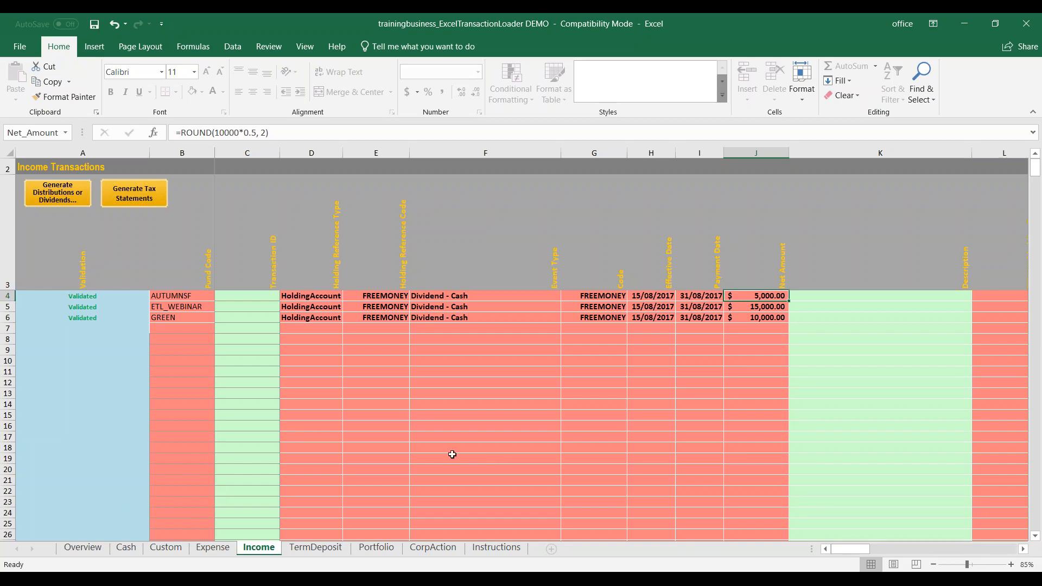
{"action": "left_click", "coordinate": [385, 548]}
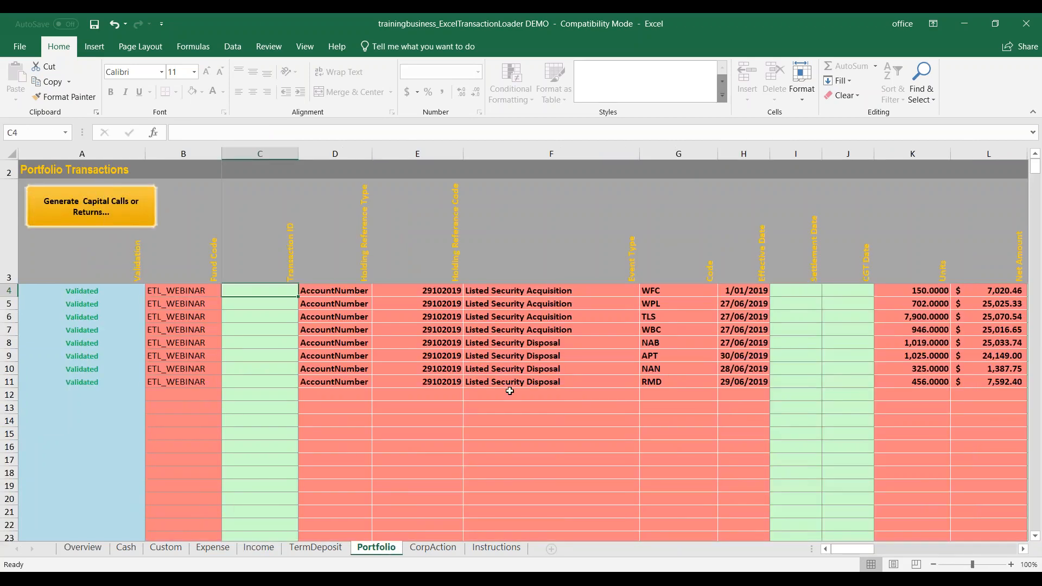
Step: Define a FREEMONEY Capital Return of 0.50 per share, record and effective dates 31/08/2017
{"action": "left_click", "coordinate": [89, 216]}
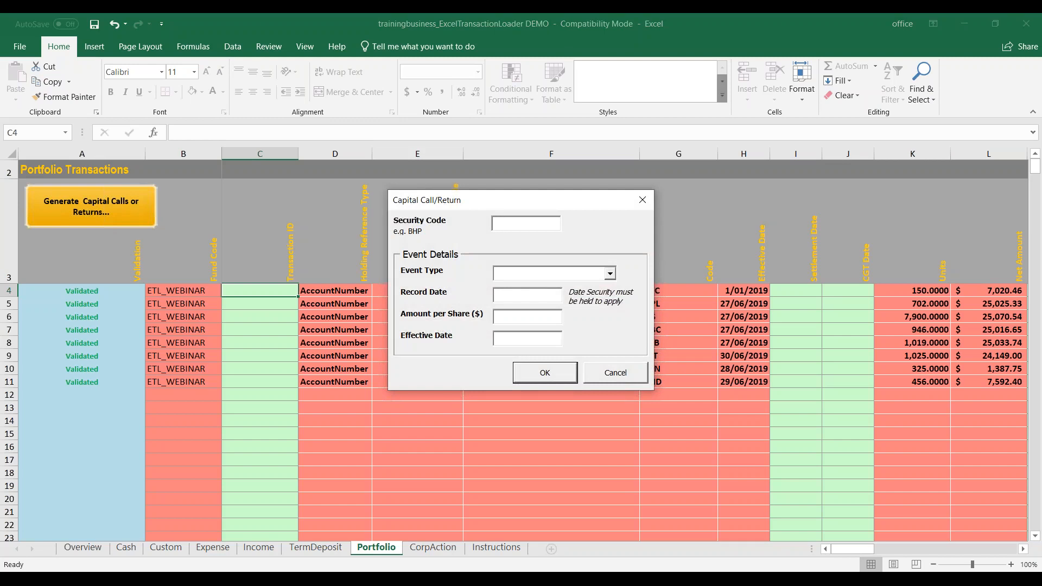
{"action": "type", "text": "FREEMONEY"}
{"action": "left_click", "coordinate": [610, 272]}
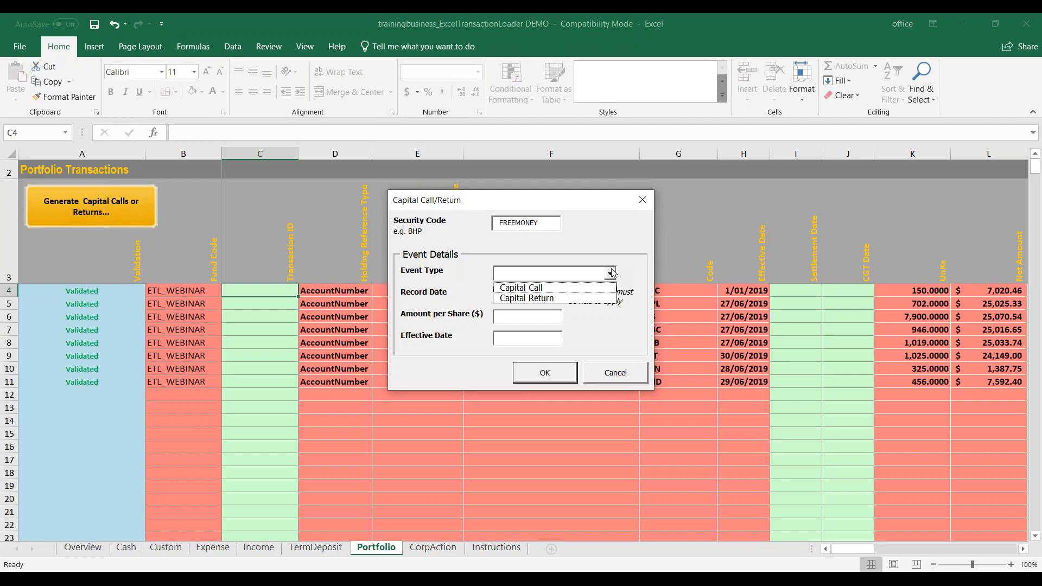
{"action": "left_click", "coordinate": [542, 298]}
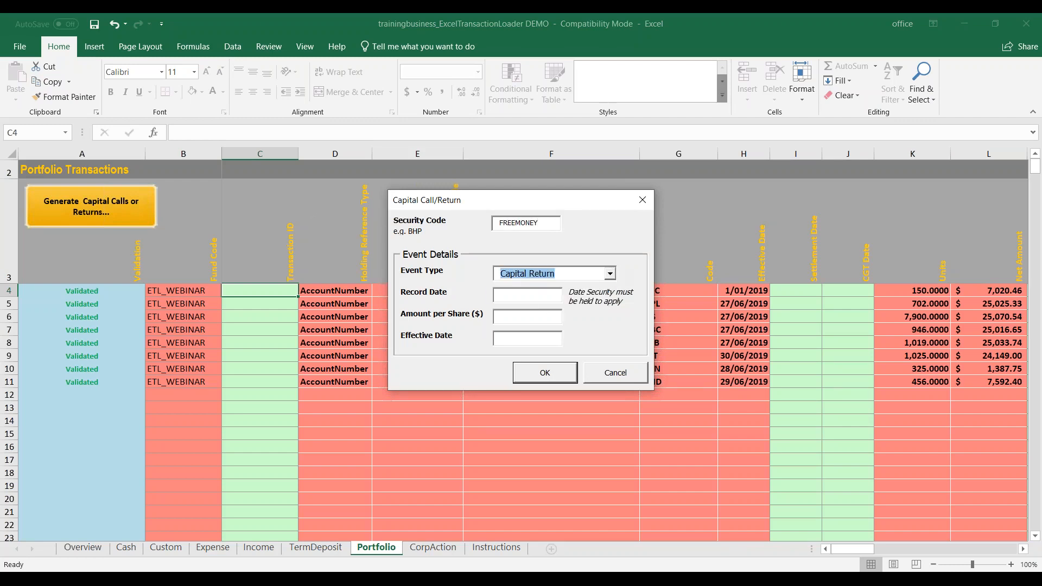
{"action": "left_click", "coordinate": [521, 294]}
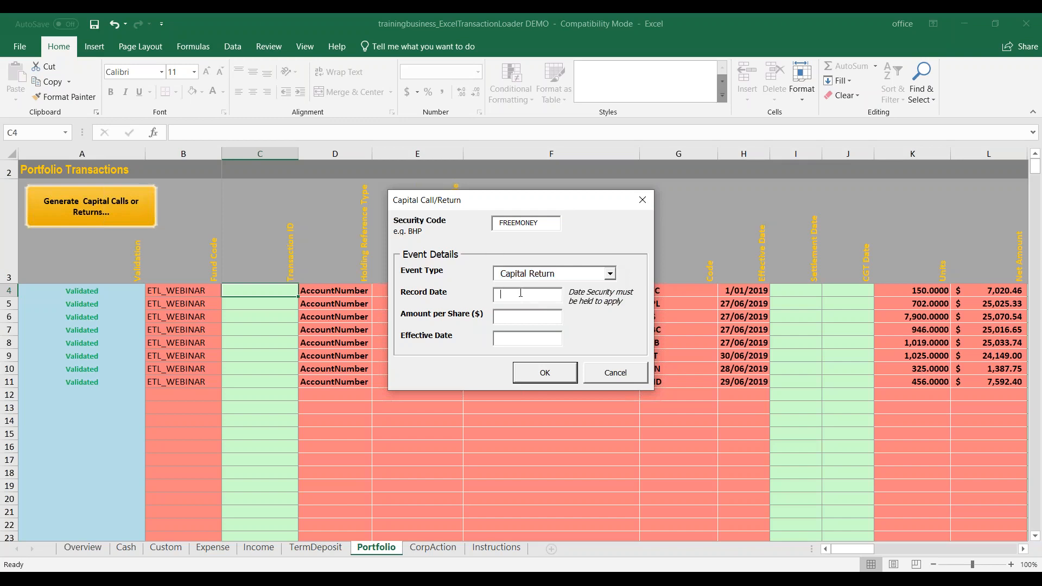
{"action": "type", "text": "31/0"}
{"action": "type", "text": "21"}
{"action": "key", "text": "BackSpace"}
{"action": "type", "text": "017.5031/08/2017"}
Step: Generate the capital return rows and review row 12's event type, net amount and description
{"action": "left_click", "coordinate": [545, 374]}
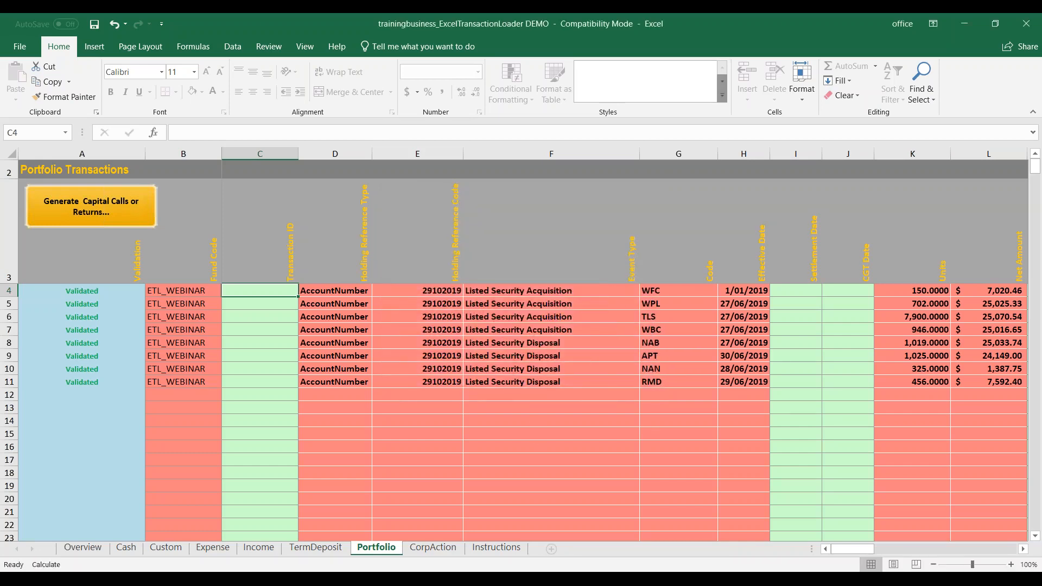
{"action": "left_click", "coordinate": [547, 352]}
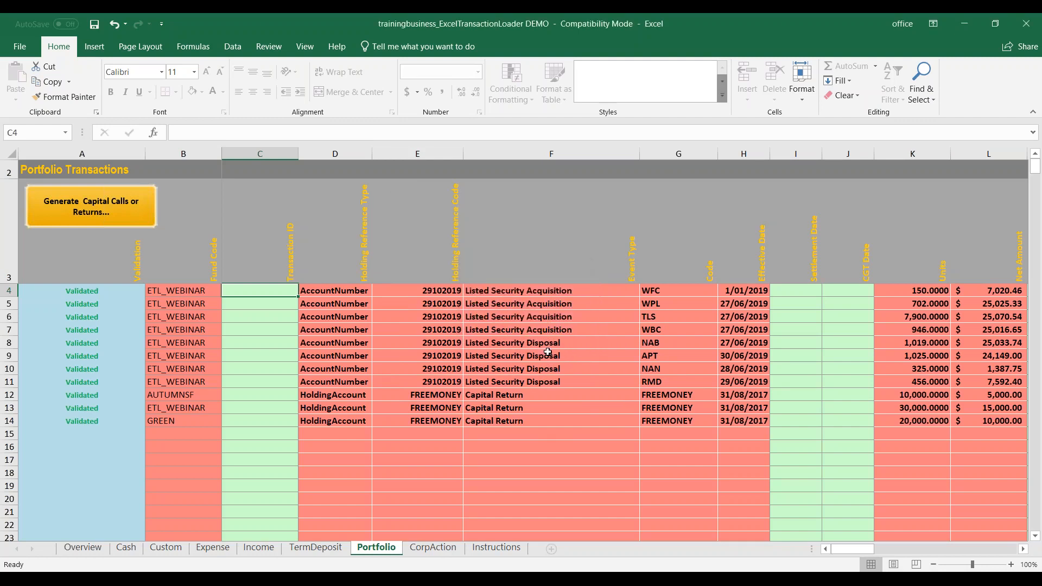
{"action": "left_click", "coordinate": [176, 400]}
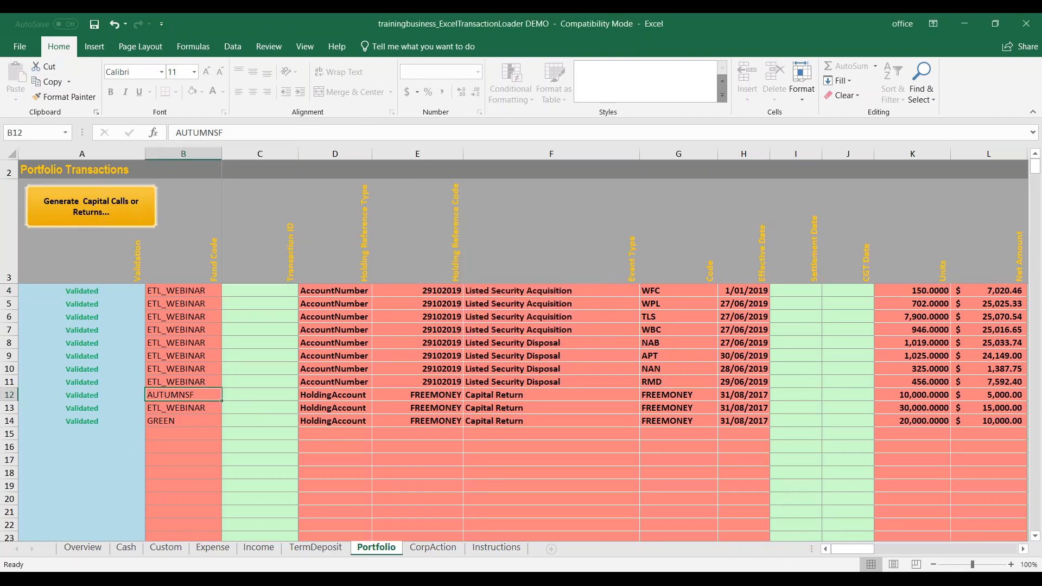
{"action": "key", "text": "Right"}
{"action": "key", "text": "Right"}
{"action": "key", "text": "Right"}
{"action": "key", "text": "Right"}
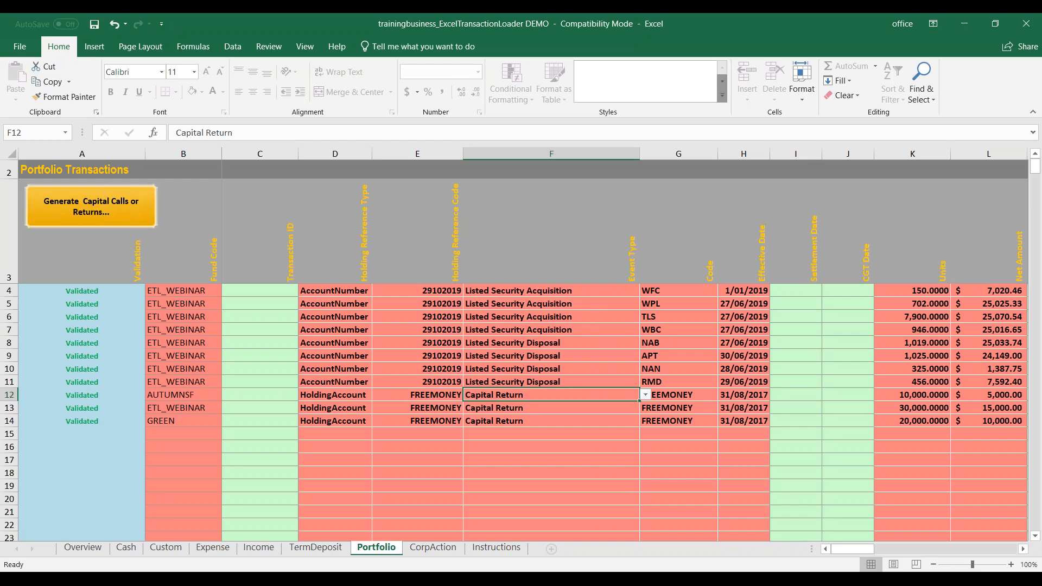
{"action": "key", "text": "Right"}
{"action": "key", "text": "Right"}
{"action": "key", "text": "Right"}
{"action": "key", "text": "Right"}
{"action": "key", "text": "Right"}
{"action": "key", "text": "Right"}
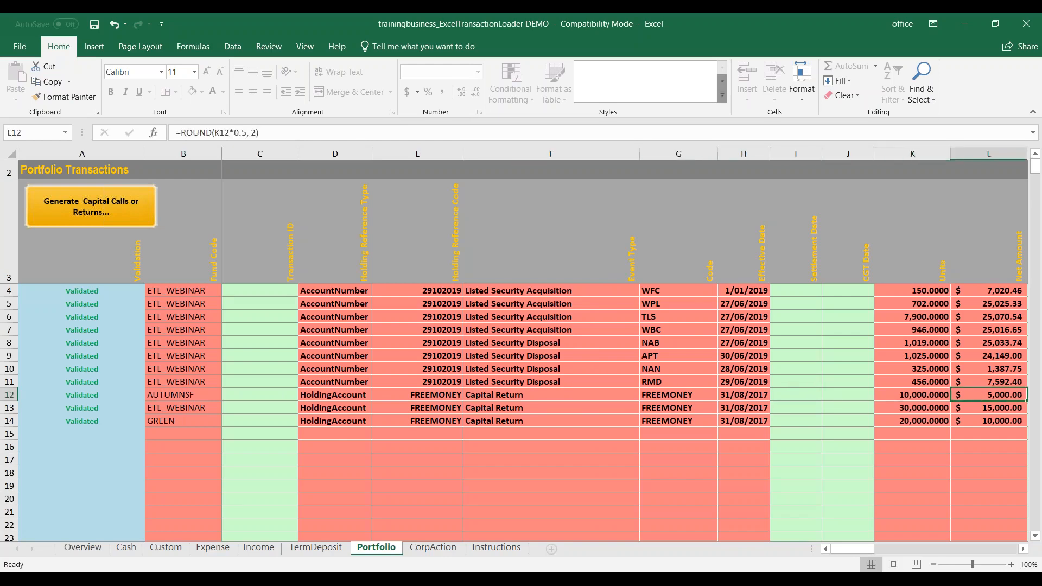
{"action": "key", "text": "Right"}
{"action": "key", "text": "Left"}
{"action": "key", "text": "Left"}
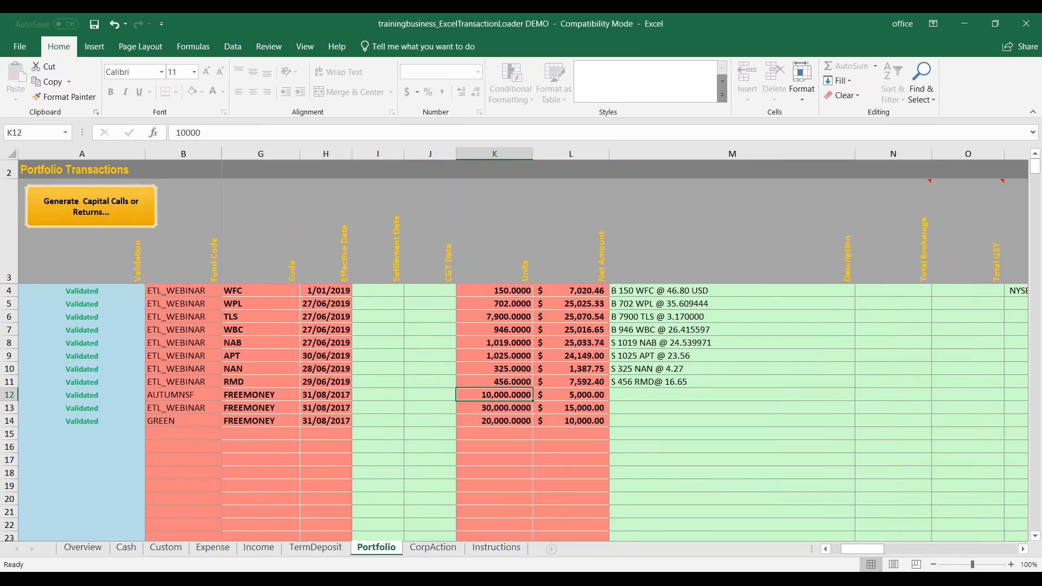
{"action": "key", "text": "Left"}
{"action": "key", "text": "Left"}
{"action": "key", "text": "Left"}
{"action": "key", "text": "Left"}
{"action": "key", "text": "Left"}
{"action": "key", "text": "Left"}
{"action": "key", "text": "Left"}
{"action": "key", "text": "Left"}
{"action": "key", "text": "Left"}
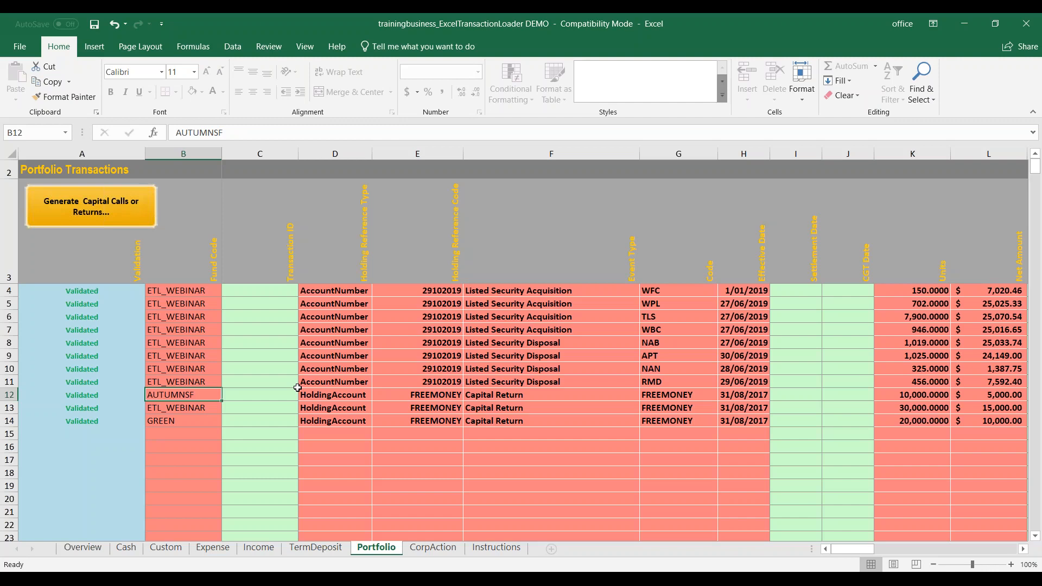
Step: On the CorpAction sheet, create a FREEMONEY Split Consolidation dated 31/08/2017, payable 15/09/2017
{"action": "left_click", "coordinate": [434, 548]}
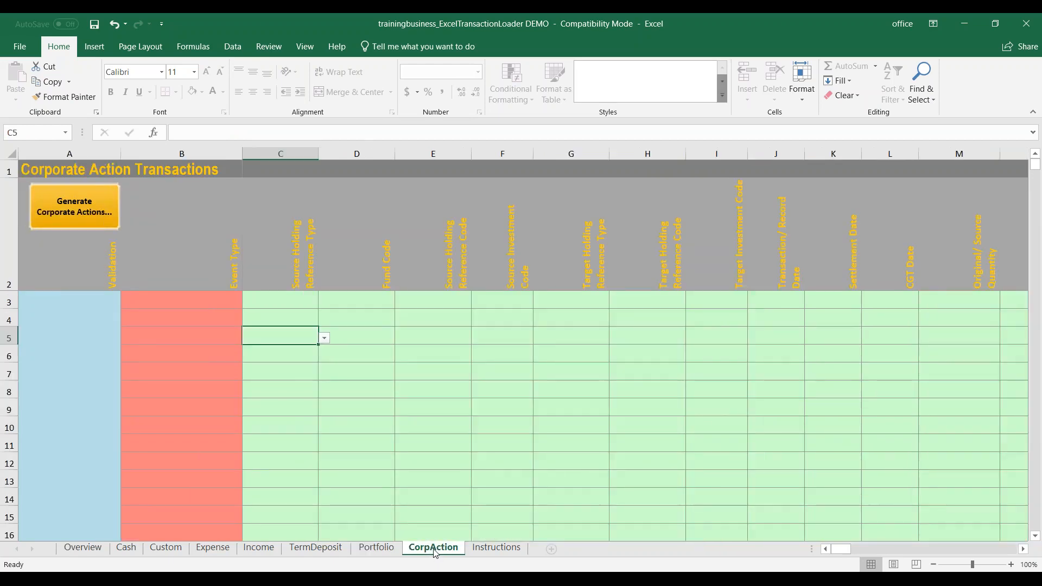
{"action": "left_click", "coordinate": [81, 212]}
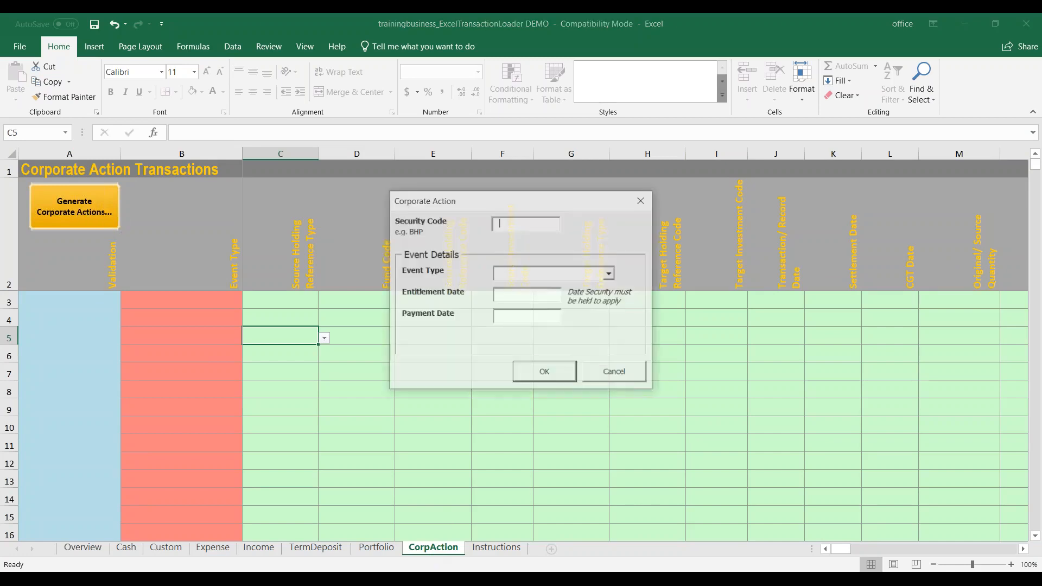
{"action": "type", "text": "F"}
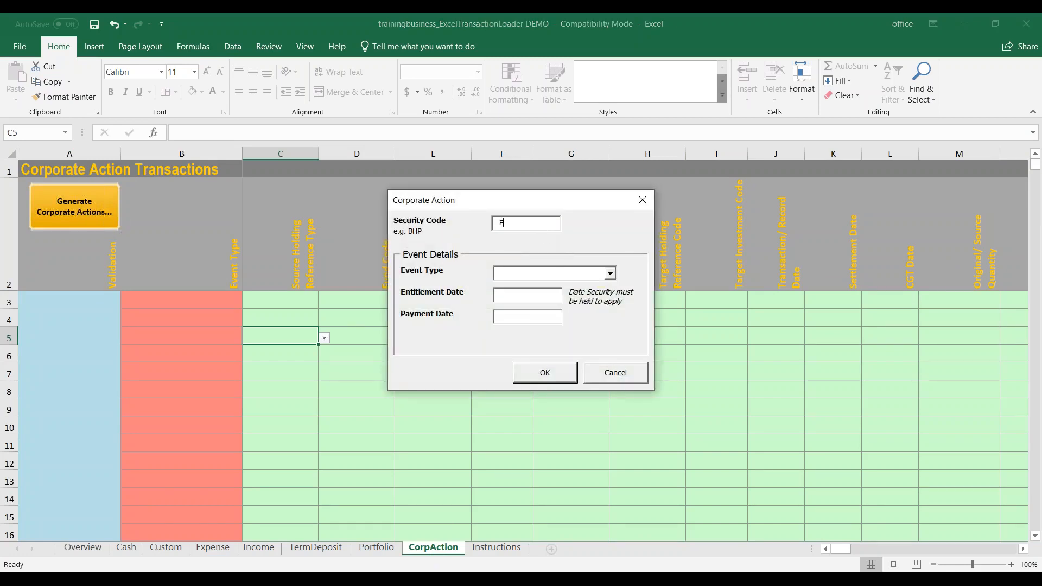
{"action": "type", "text": "REEMONEY"}
{"action": "left_click", "coordinate": [611, 274]}
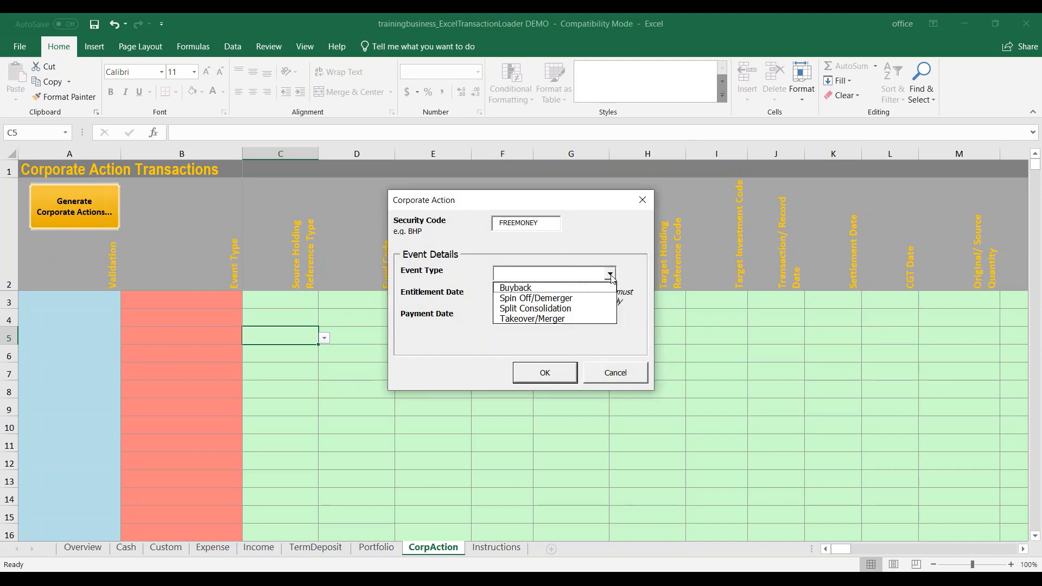
{"action": "left_click", "coordinate": [562, 308]}
{"action": "left_click", "coordinate": [519, 294]}
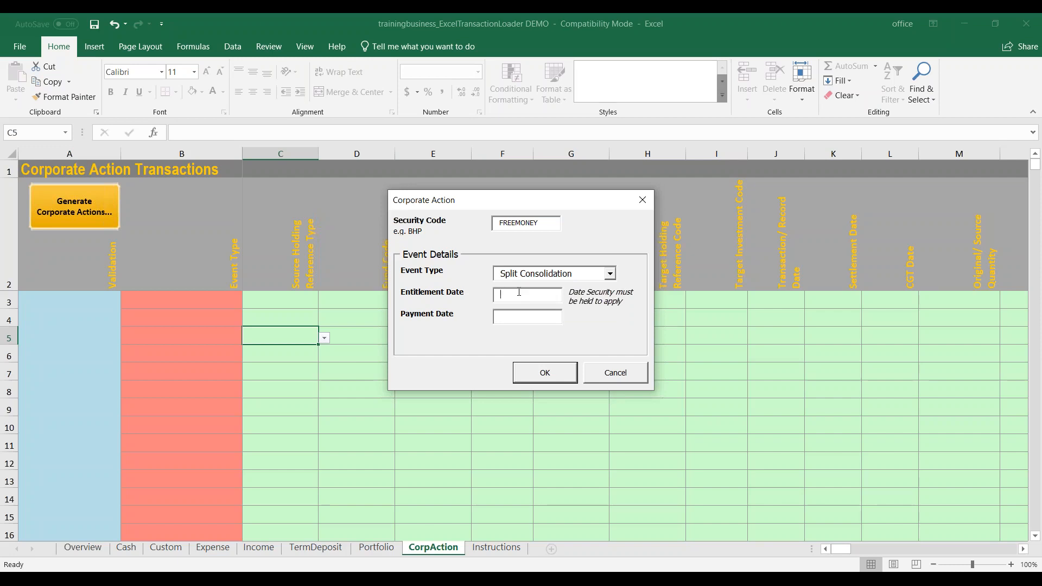
{"action": "type", "text": "31/08"}
{"action": "type", "text": "/2017"}
{"action": "type", "text": "15"}
{"action": "type", "text": "/09/2017"}
{"action": "left_click", "coordinate": [545, 379]}
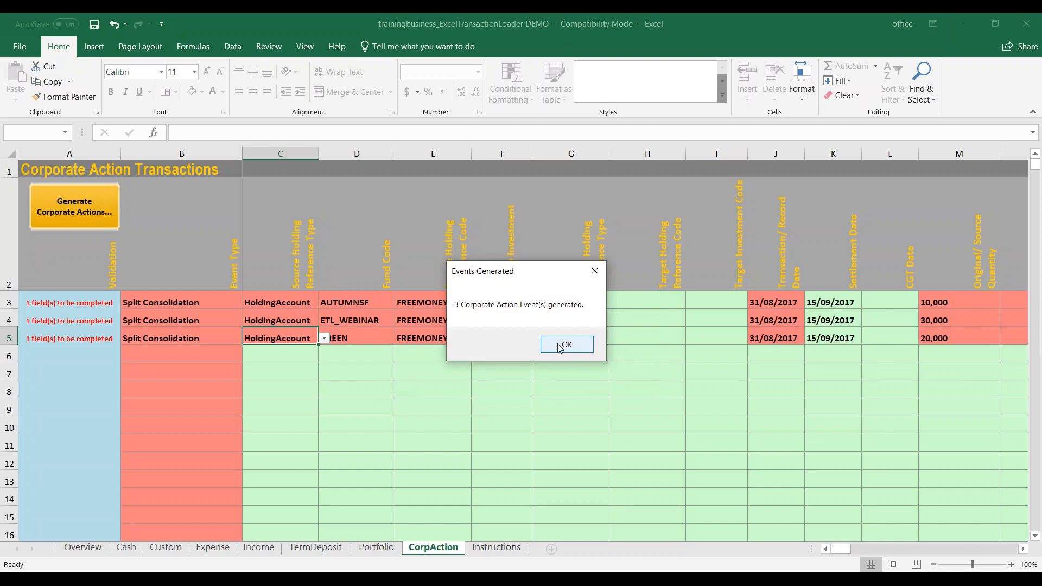
Step: Enter target quantities 20,000, 60,000 and 40,000 for the AUTUMNSF, ETL_WEBINAR and GREEN split rows
{"action": "left_click", "coordinate": [559, 346]}
{"action": "left_click", "coordinate": [163, 305]}
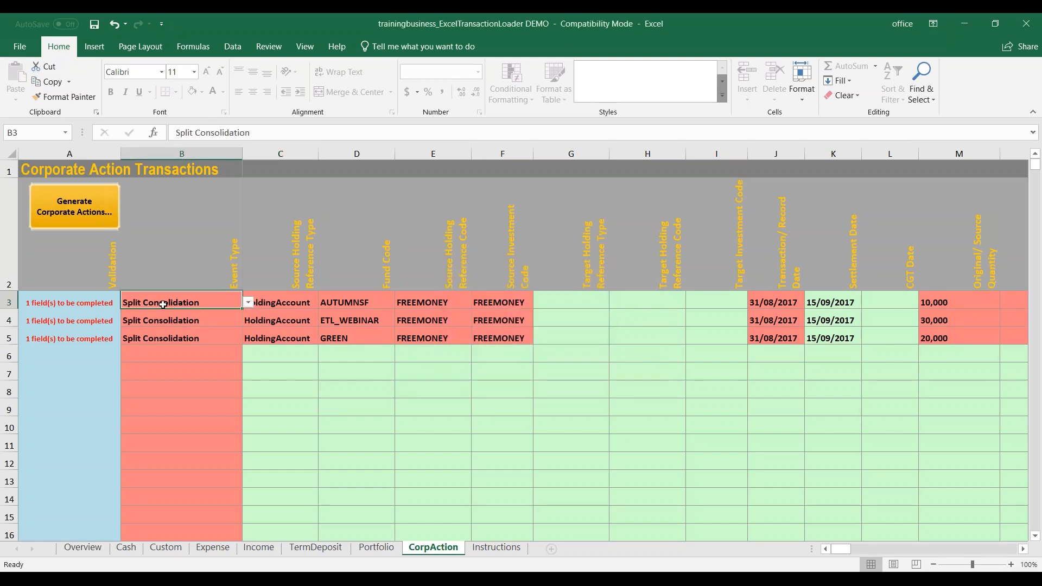
{"action": "key", "text": "Right"}
{"action": "key", "text": "Right"}
{"action": "key", "text": "Right"}
{"action": "key", "text": "Right"}
{"action": "key", "text": "Right"}
{"action": "key", "text": "Right"}
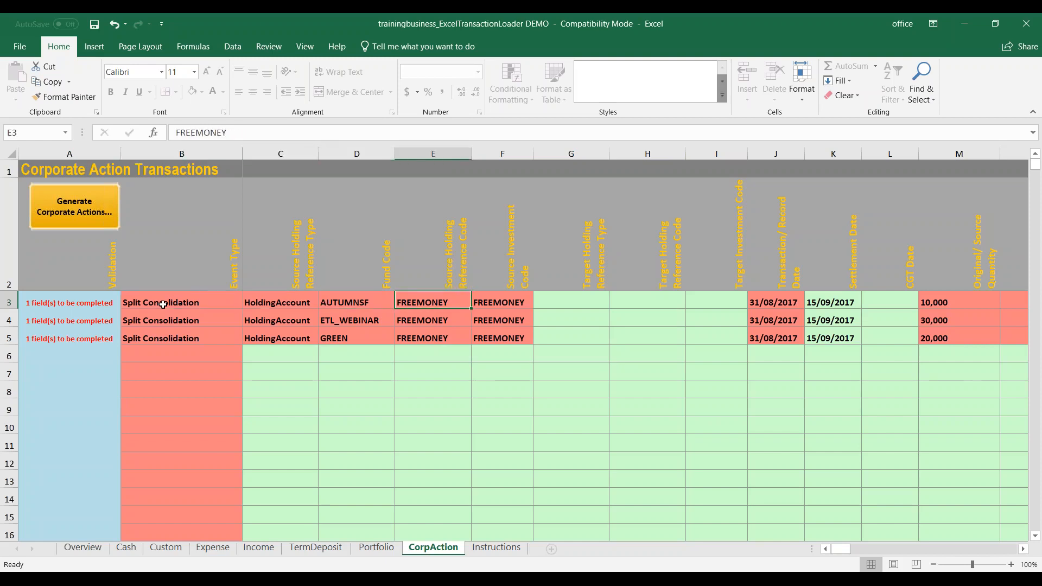
{"action": "key", "text": "Right"}
{"action": "key", "text": "Right"}
{"action": "key", "text": "Right"}
{"action": "key", "text": "Right"}
{"action": "key", "text": "Right"}
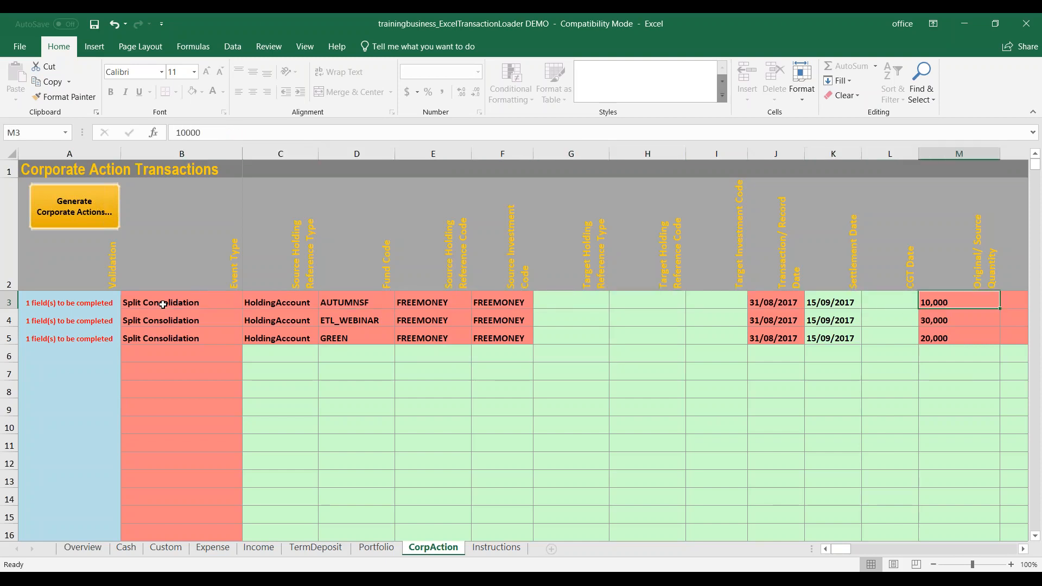
{"action": "key", "text": "Right"}
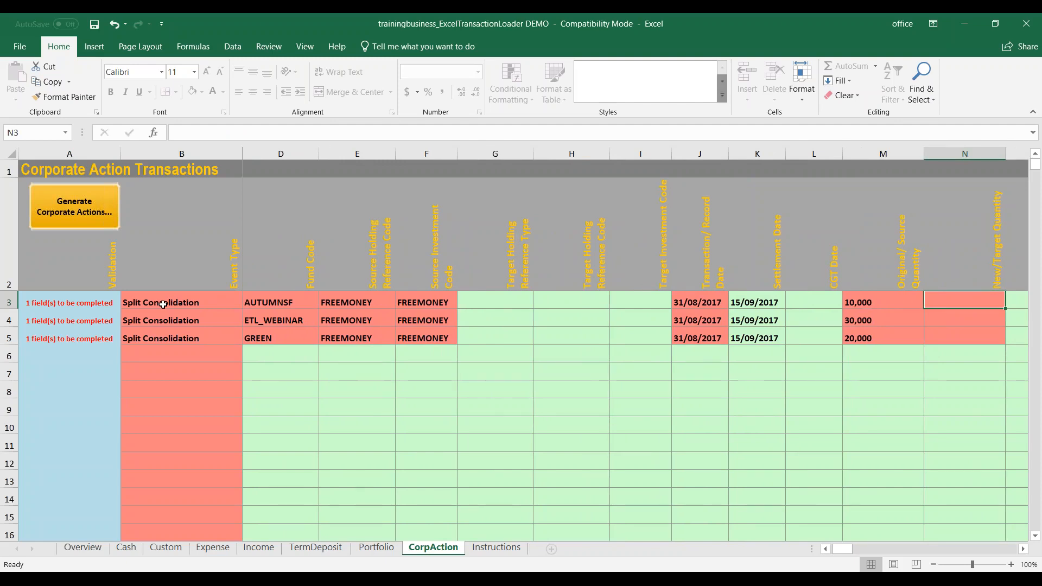
{"action": "type", "text": "20000"}
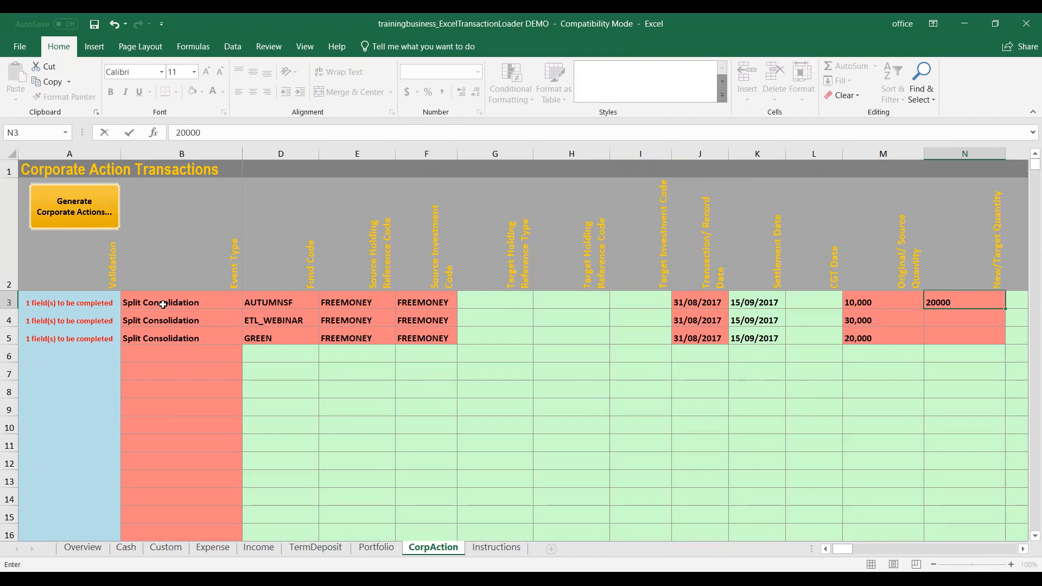
{"action": "key", "text": "Return"}
{"action": "type", "text": "60000"}
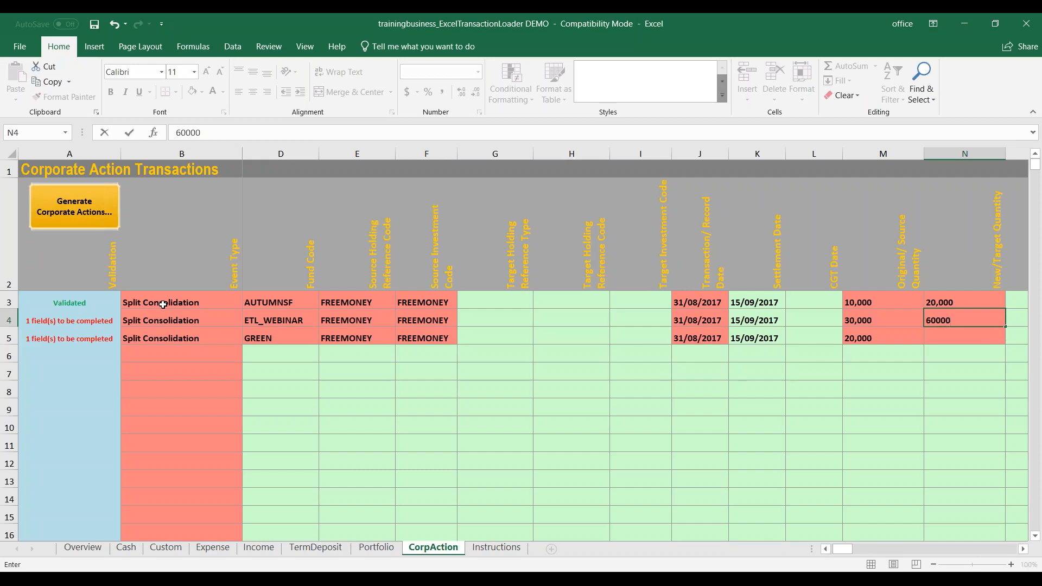
{"action": "key", "text": "Return"}
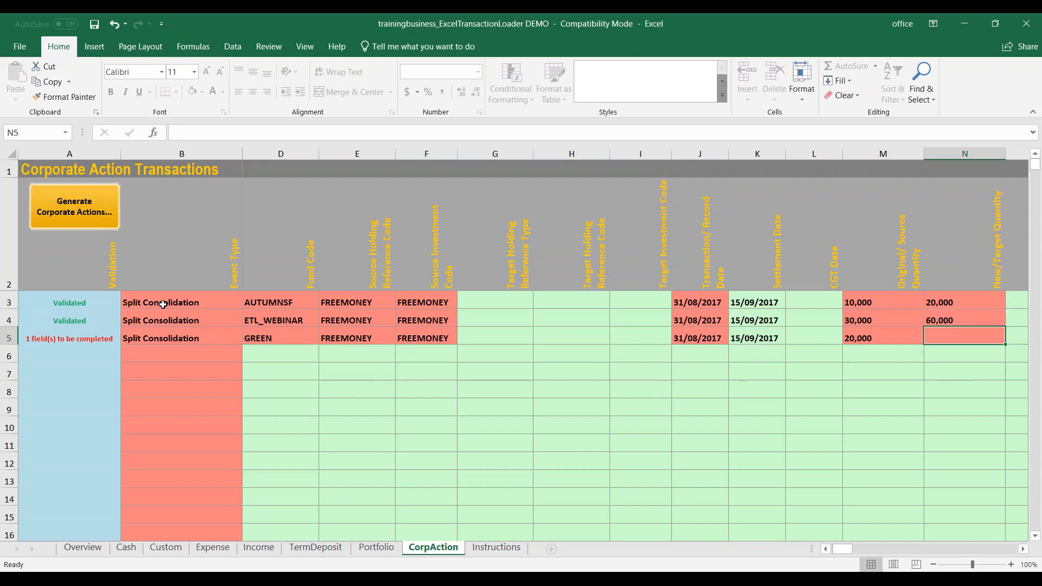
{"action": "type", "text": "40000"}
{"action": "key", "text": "ctrl+Return"}
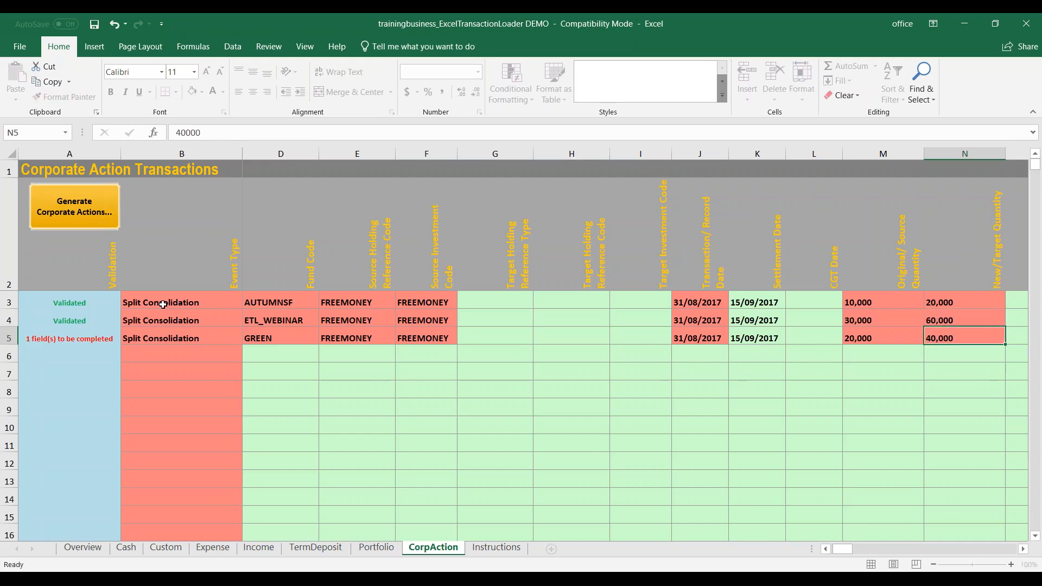
{"action": "key", "text": "Return"}
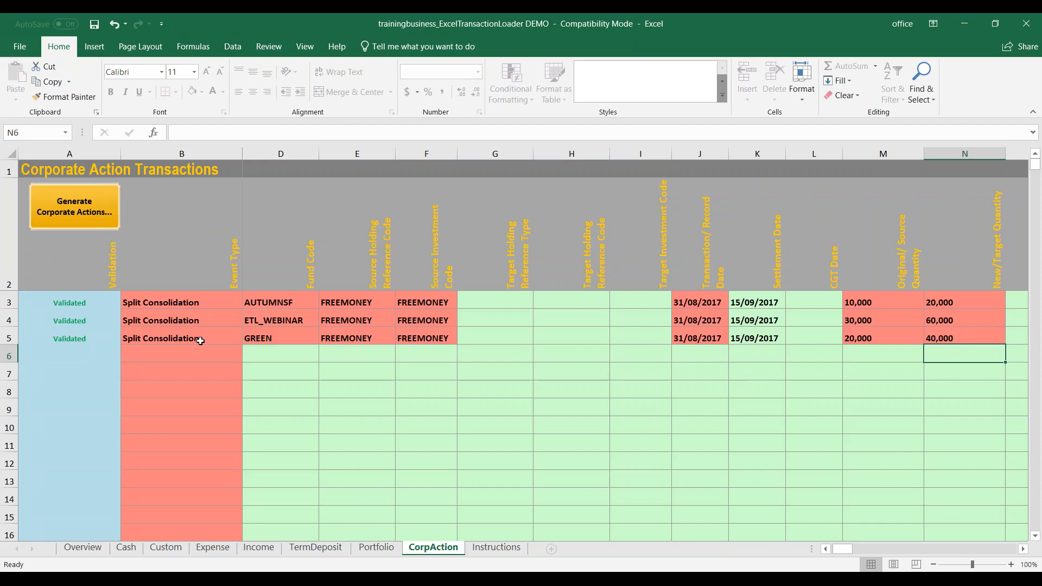
Step: Check the validated line counts on the Overview sheet, then return to the Portfolio sheet
{"action": "left_click", "coordinate": [76, 548]}
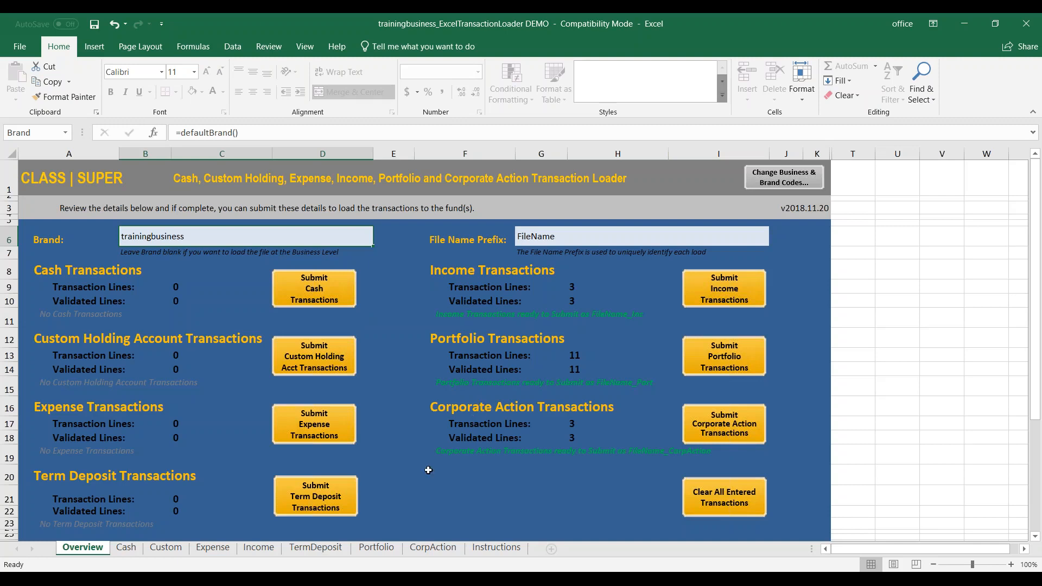
{"action": "left_click", "coordinate": [382, 548]}
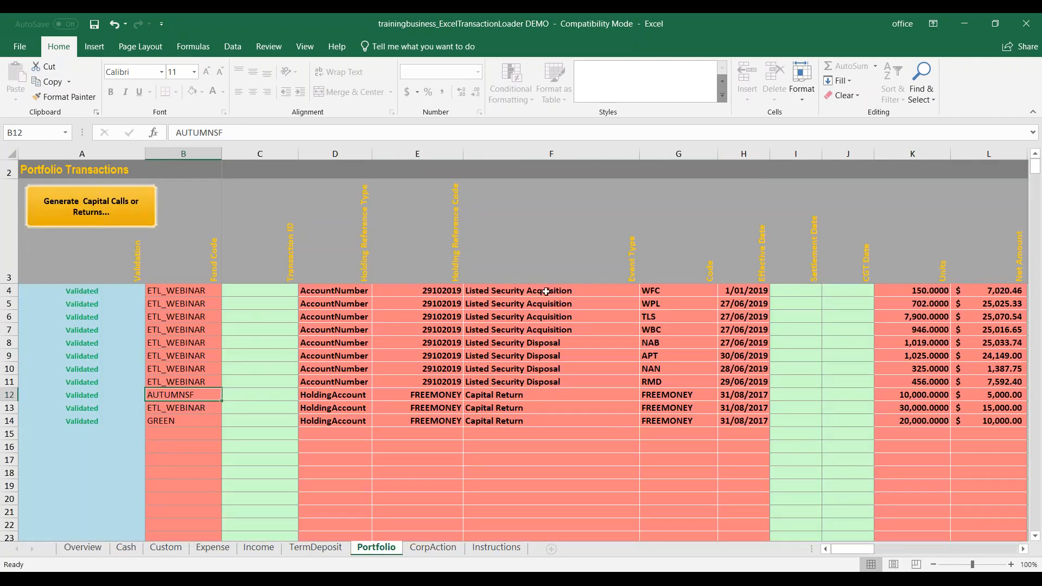
Step: Change row 4 to an Unlisted Security Acquisition with security code MGE0001AU
{"action": "left_click", "coordinate": [578, 292]}
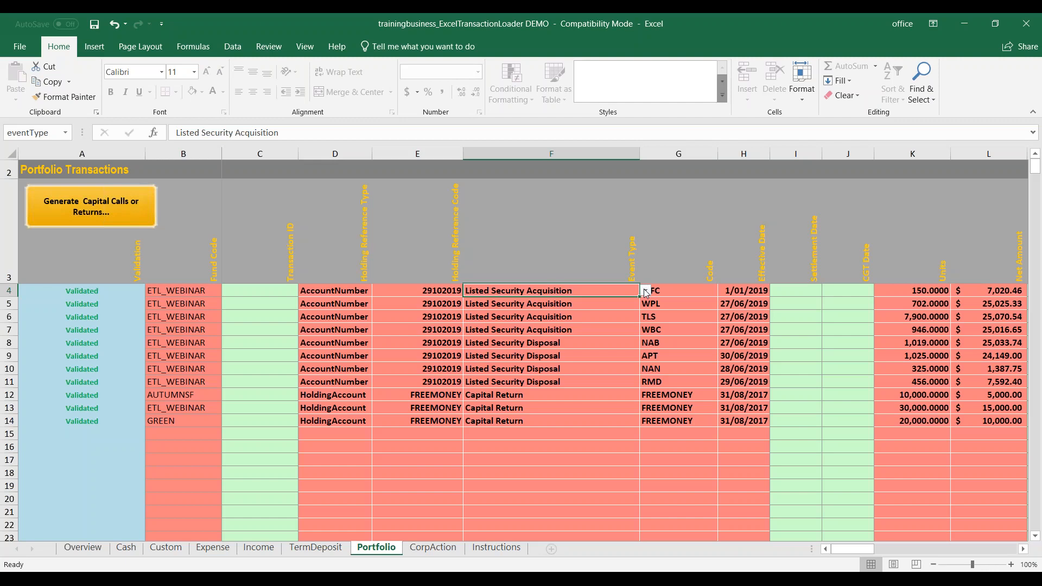
{"action": "left_click", "coordinate": [645, 292]}
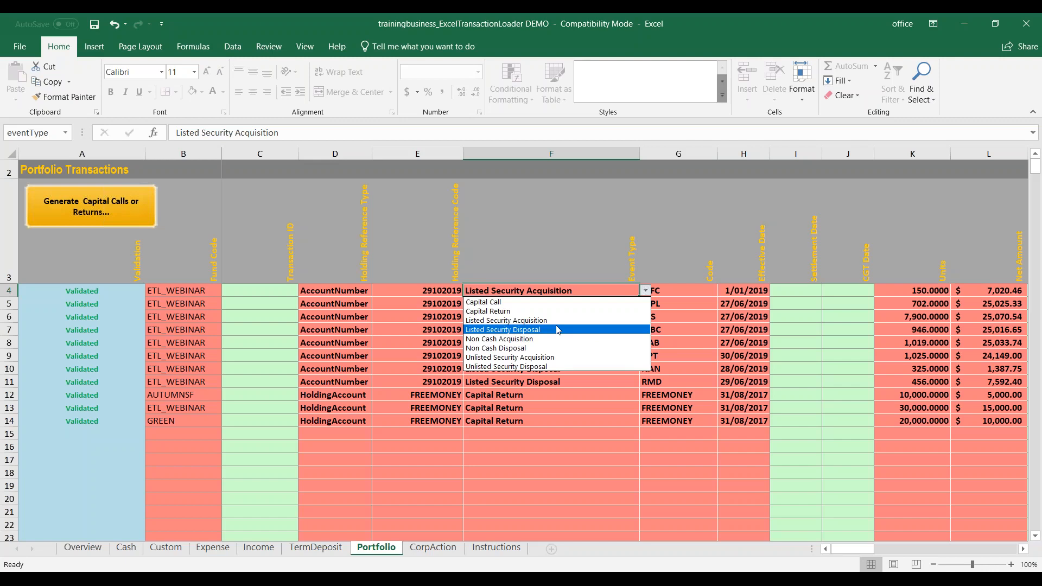
{"action": "left_click", "coordinate": [551, 357]}
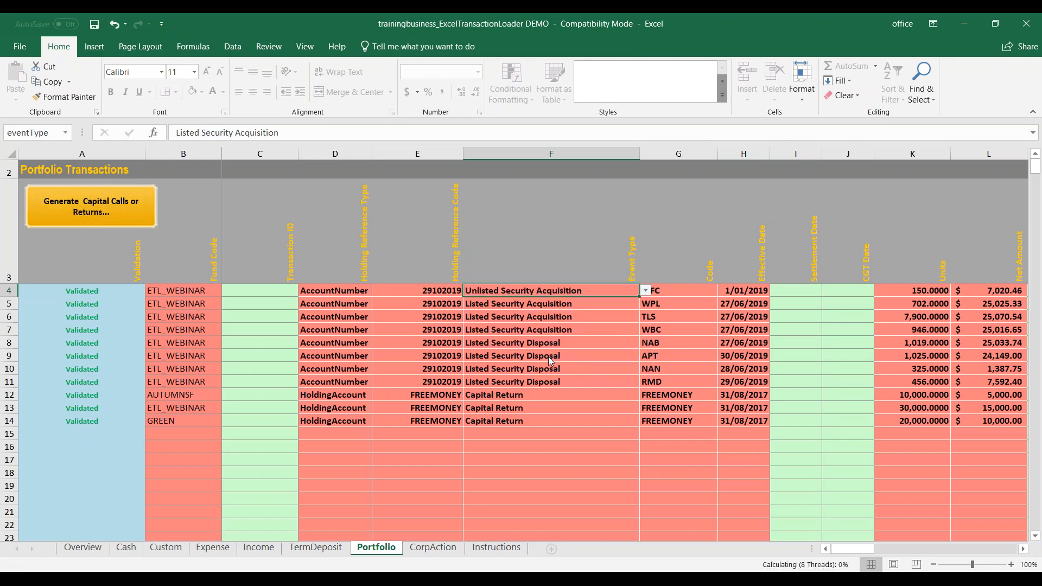
{"action": "left_click", "coordinate": [671, 291]}
{"action": "type", "text": "MGE0001AU"}
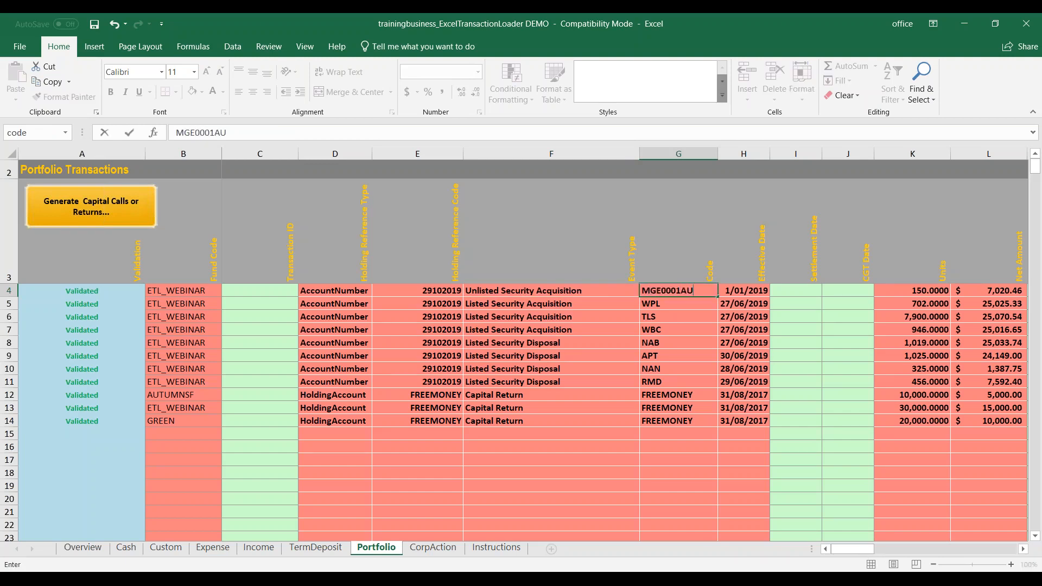
{"action": "key", "text": "Return"}
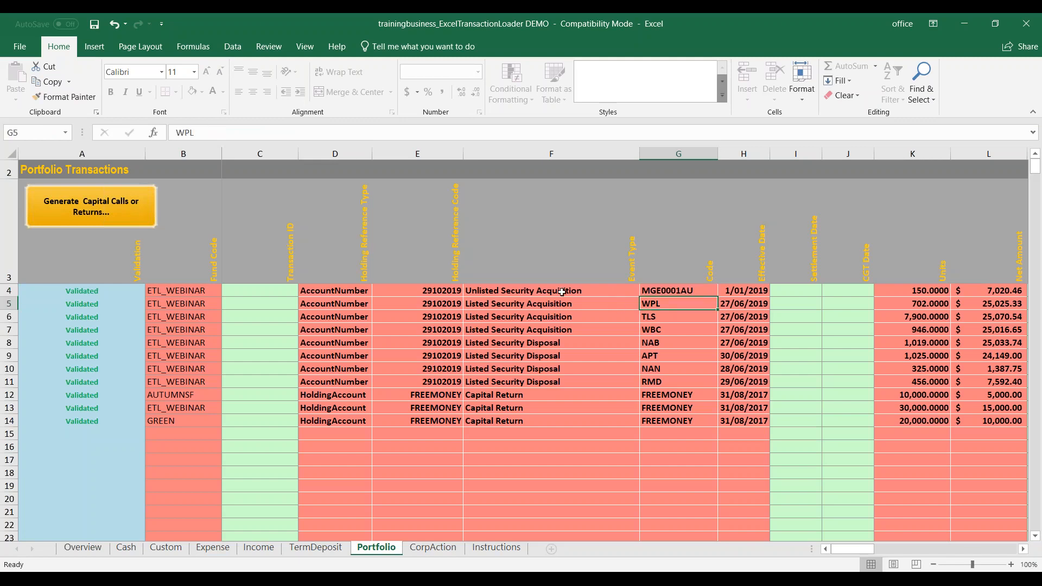
{"action": "left_click", "coordinate": [512, 292]}
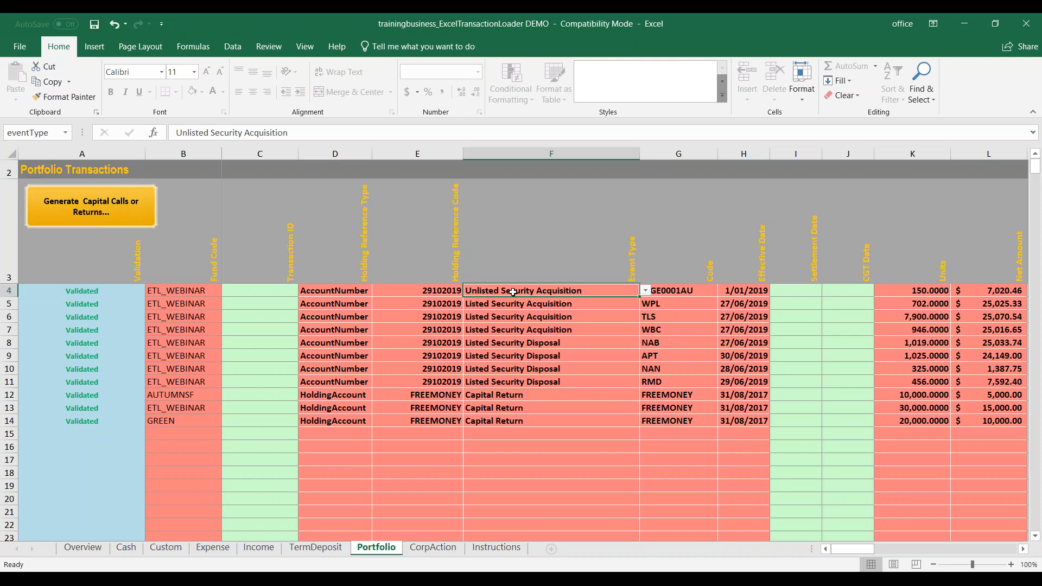
Step: Change row 5 to an Unlisted Security Acquisition with security code FREEMONEY
{"action": "left_click", "coordinate": [689, 306]}
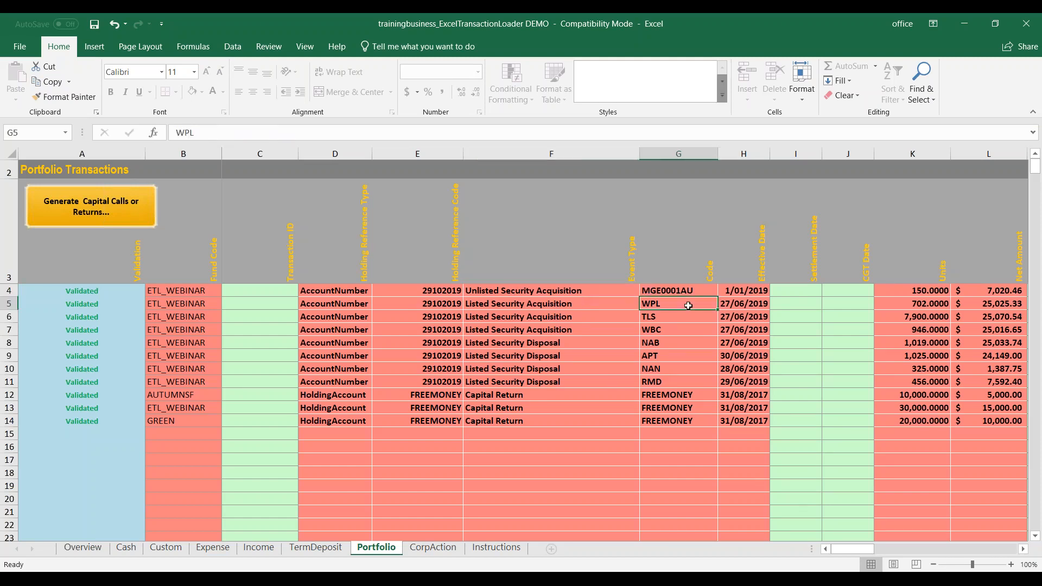
{"action": "left_click", "coordinate": [569, 307]}
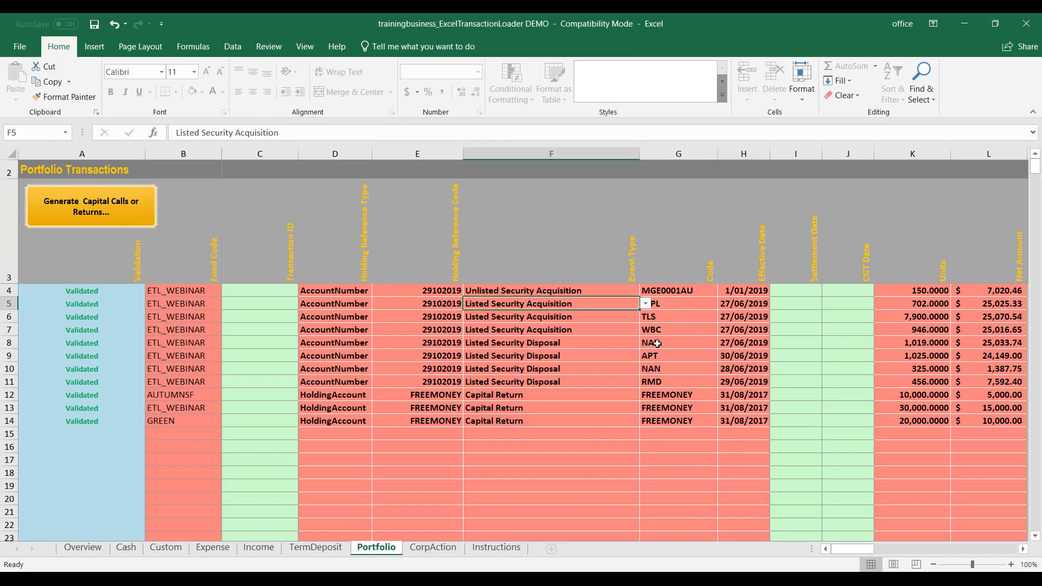
{"action": "left_click", "coordinate": [682, 305]}
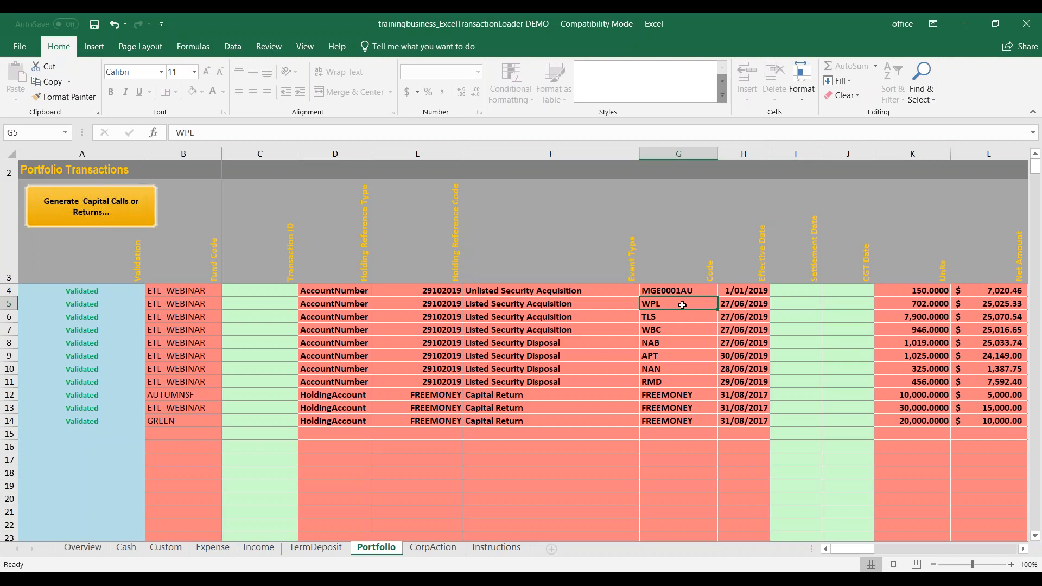
{"action": "type", "text": "FRE"}
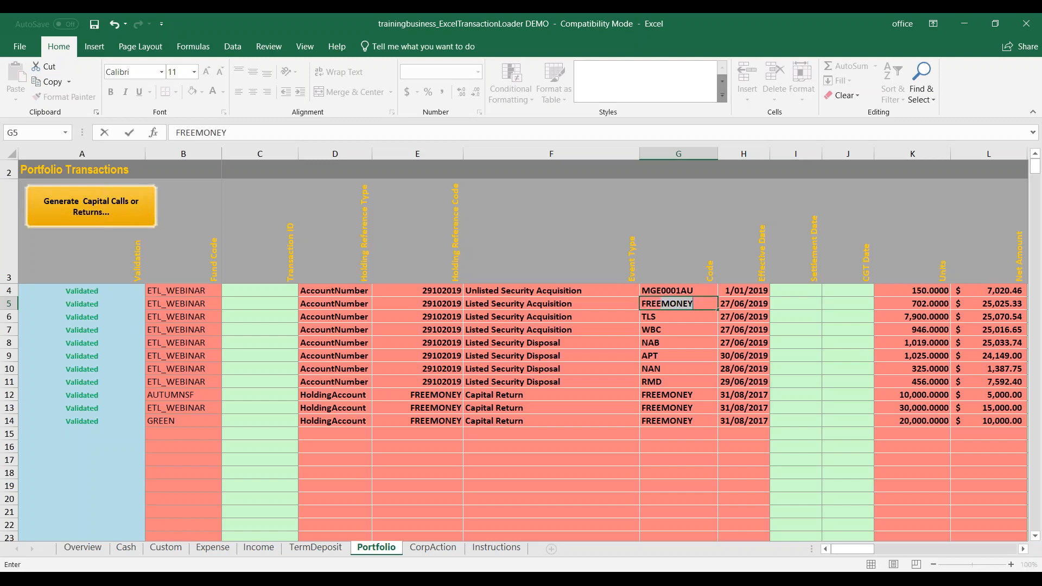
{"action": "type", "text": "EMONEY"}
{"action": "key", "text": "Return"}
{"action": "key", "text": "Up"}
{"action": "key", "text": "Left"}
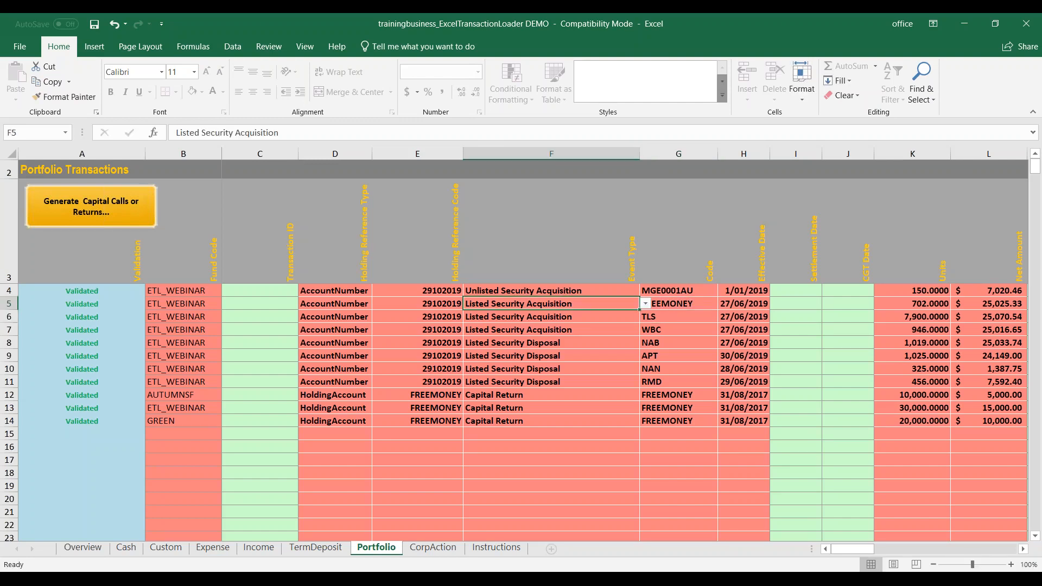
{"action": "left_click", "coordinate": [675, 305]}
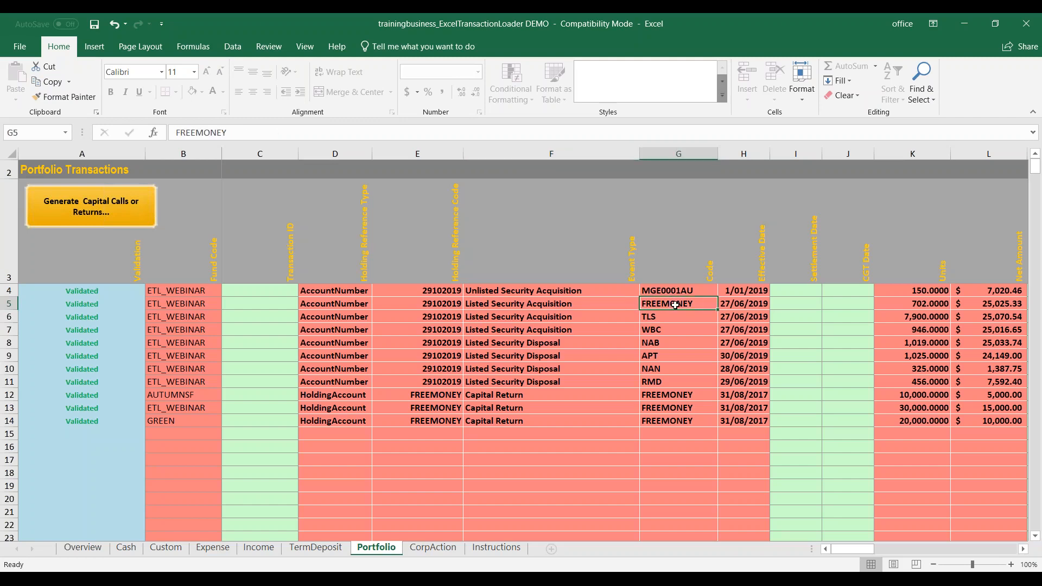
{"action": "left_click", "coordinate": [554, 306]}
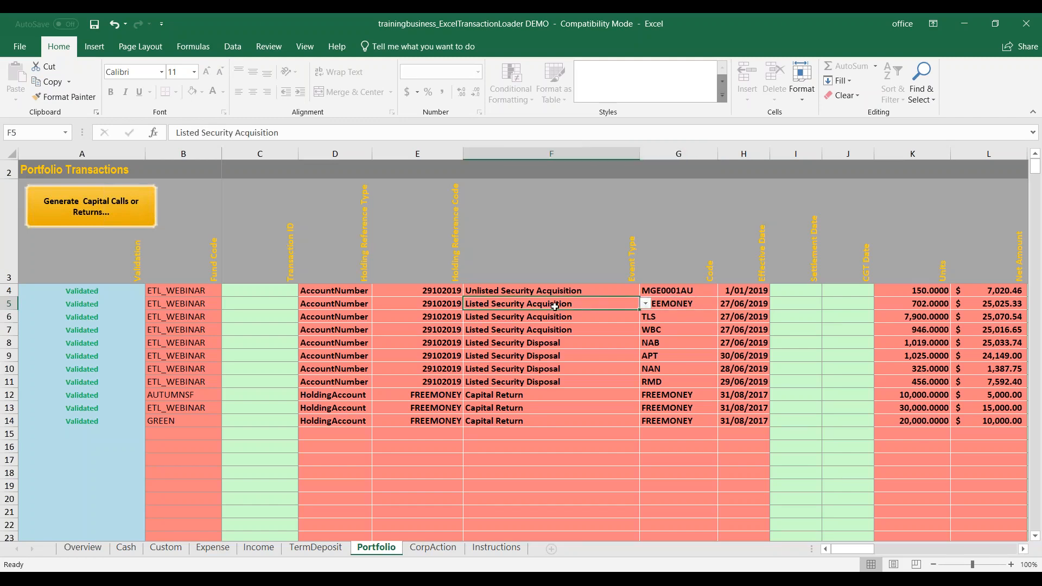
{"action": "left_click", "coordinate": [645, 304]}
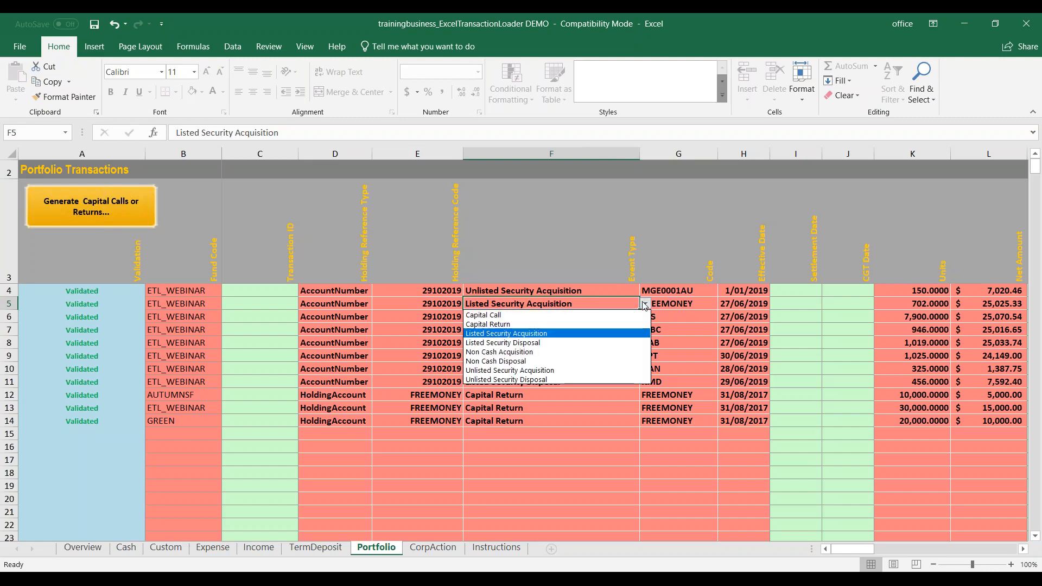
{"action": "left_click", "coordinate": [545, 371]}
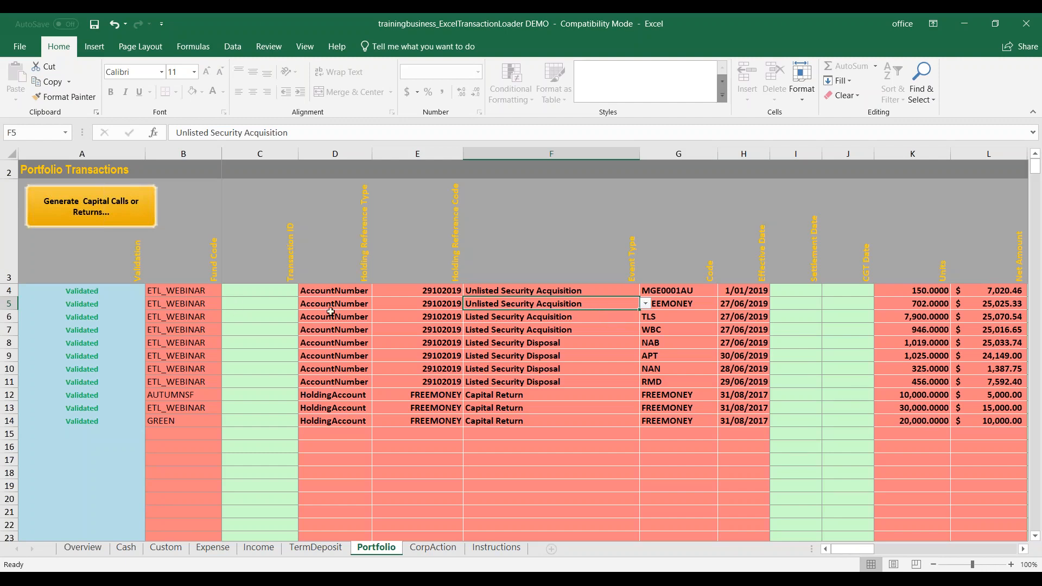
Step: Give row 4 holding reference type HoldingAccount and holding reference code MGE0001AU
{"action": "left_click", "coordinate": [337, 290]}
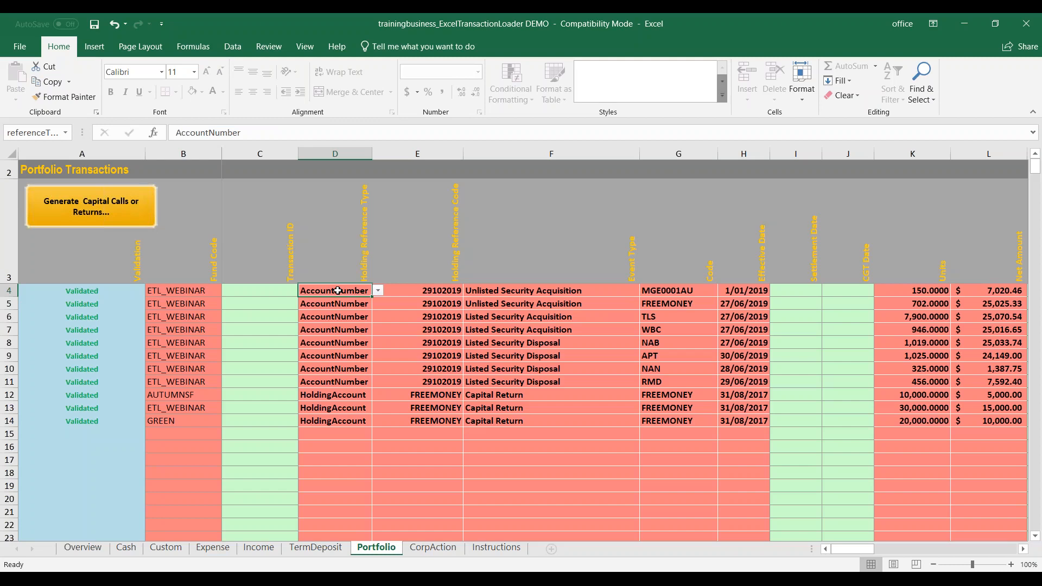
{"action": "left_click", "coordinate": [422, 291]}
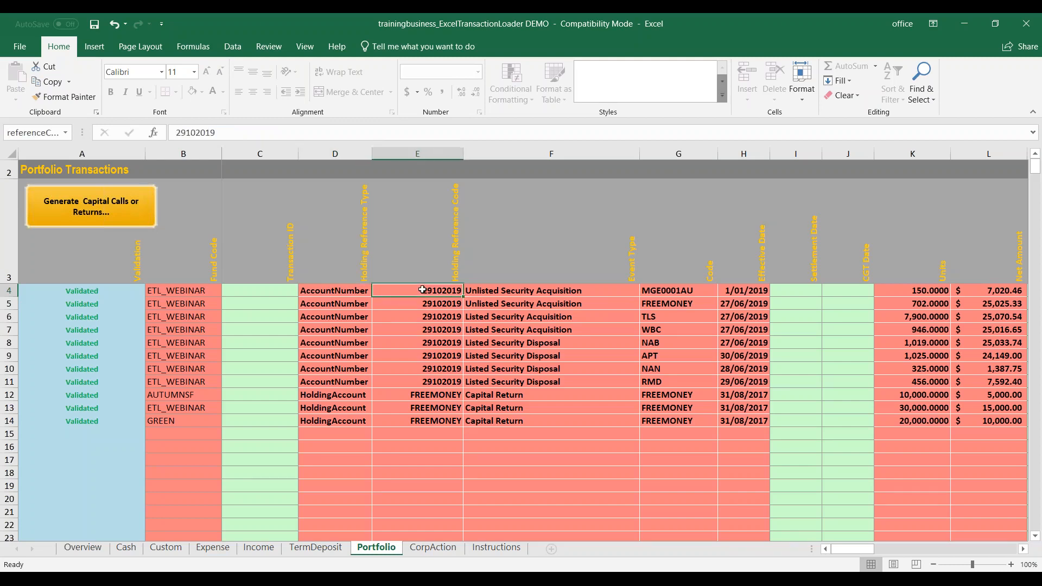
{"action": "left_click", "coordinate": [677, 291]}
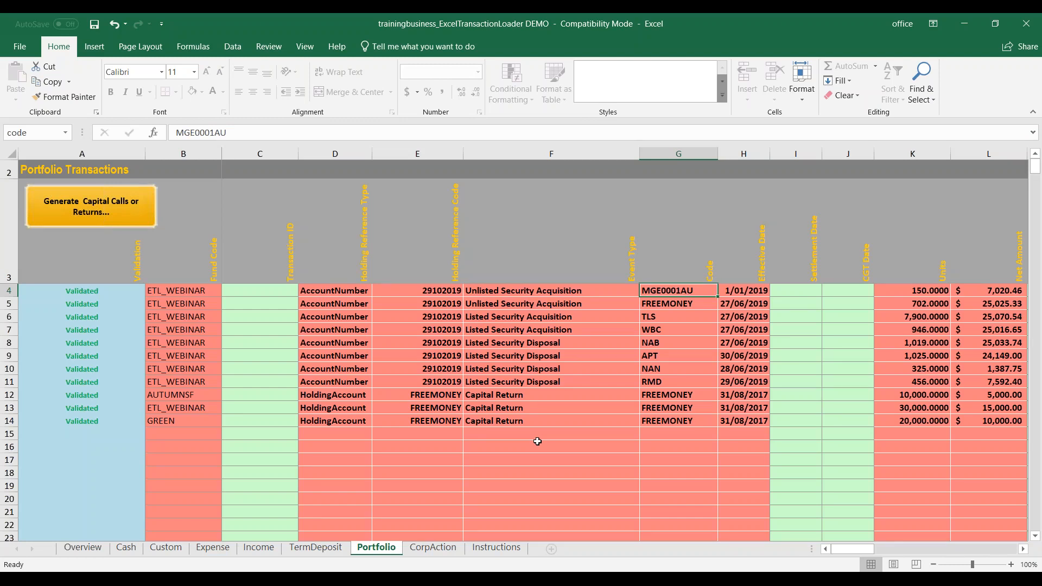
{"action": "left_click", "coordinate": [350, 293]}
{"action": "left_click", "coordinate": [378, 291]}
{"action": "left_click", "coordinate": [333, 310]}
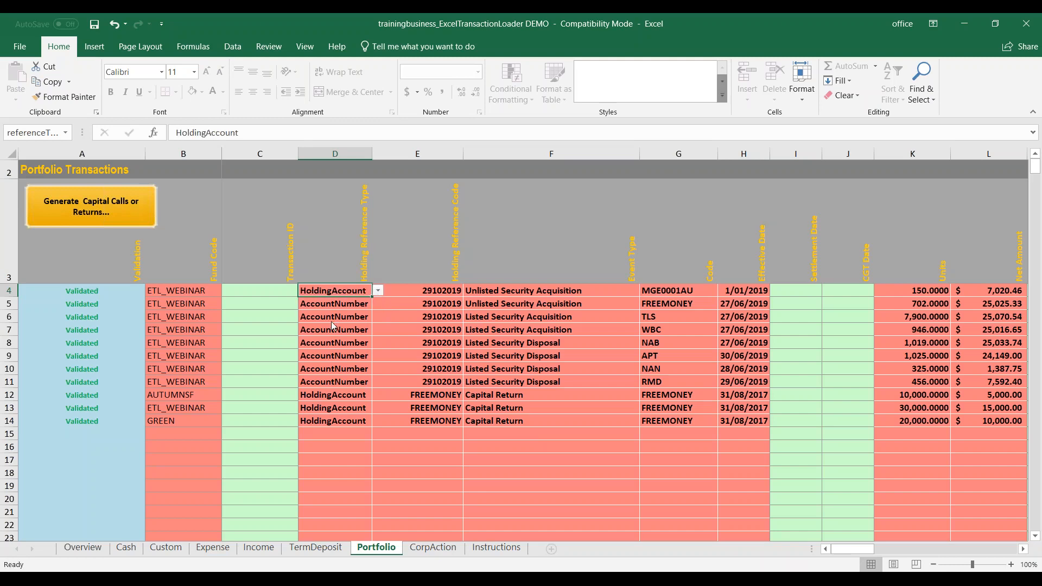
{"action": "left_click", "coordinate": [414, 293]}
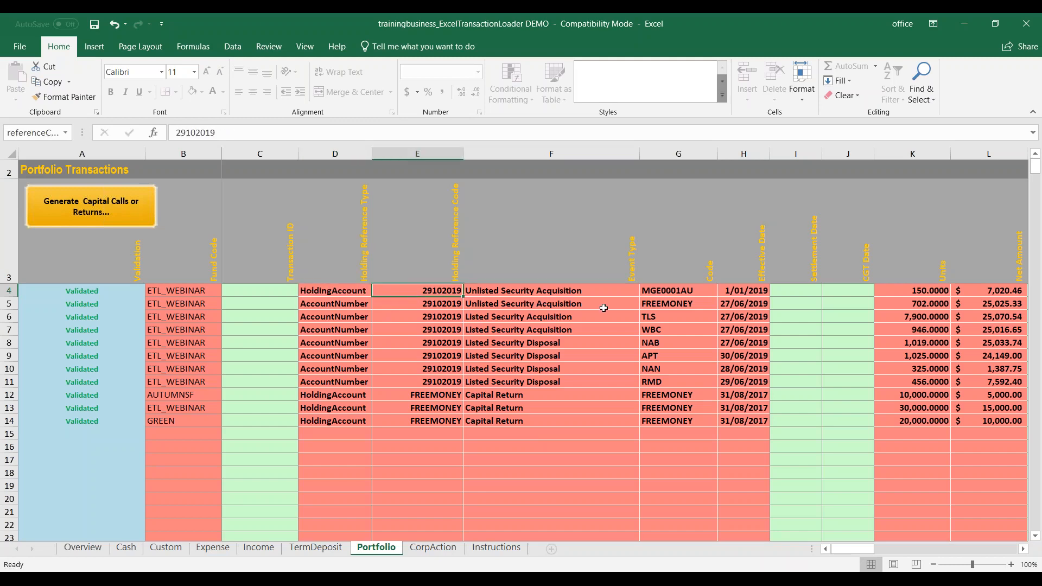
{"action": "type", "text": "M"}
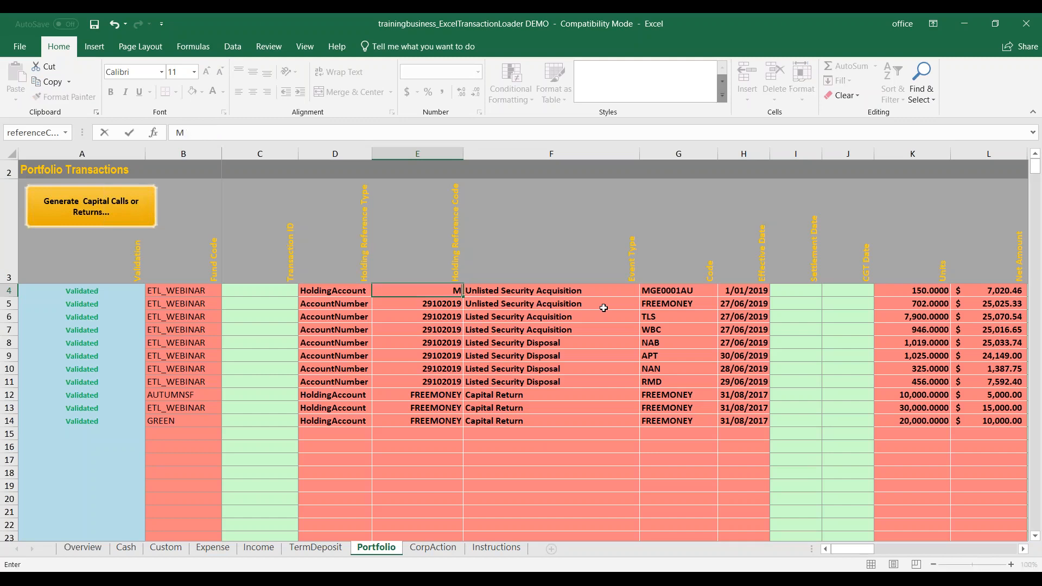
{"action": "type", "text": "GE0001AU"}
{"action": "key", "text": "Return"}
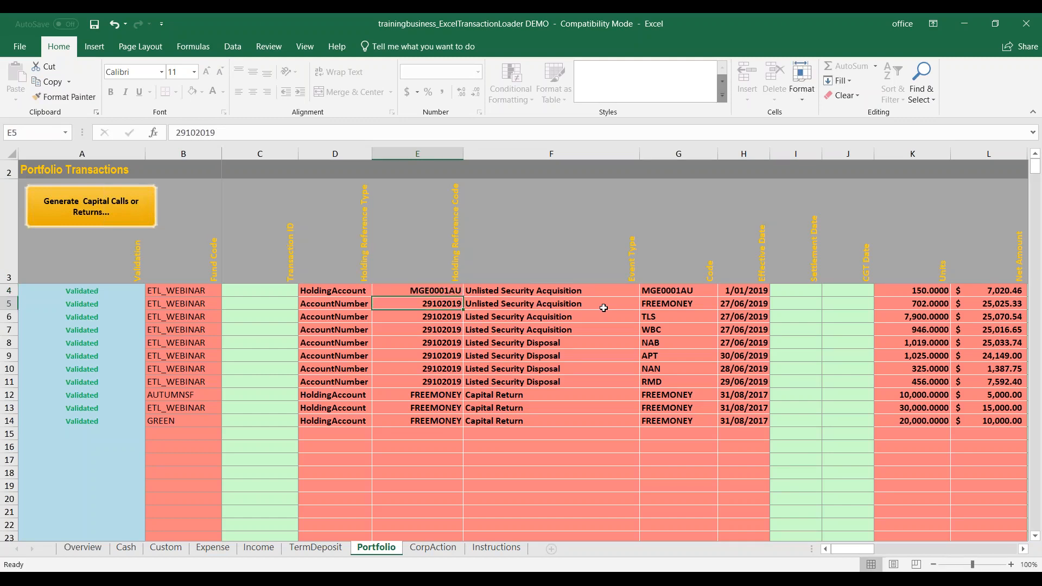
{"action": "key", "text": "Up"}
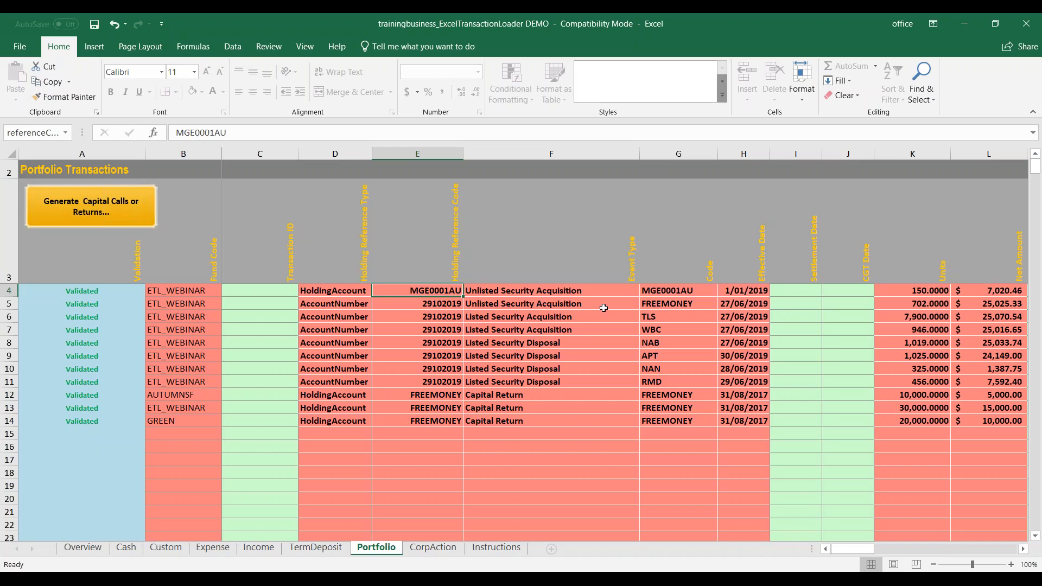
{"action": "left_click", "coordinate": [82, 547]}
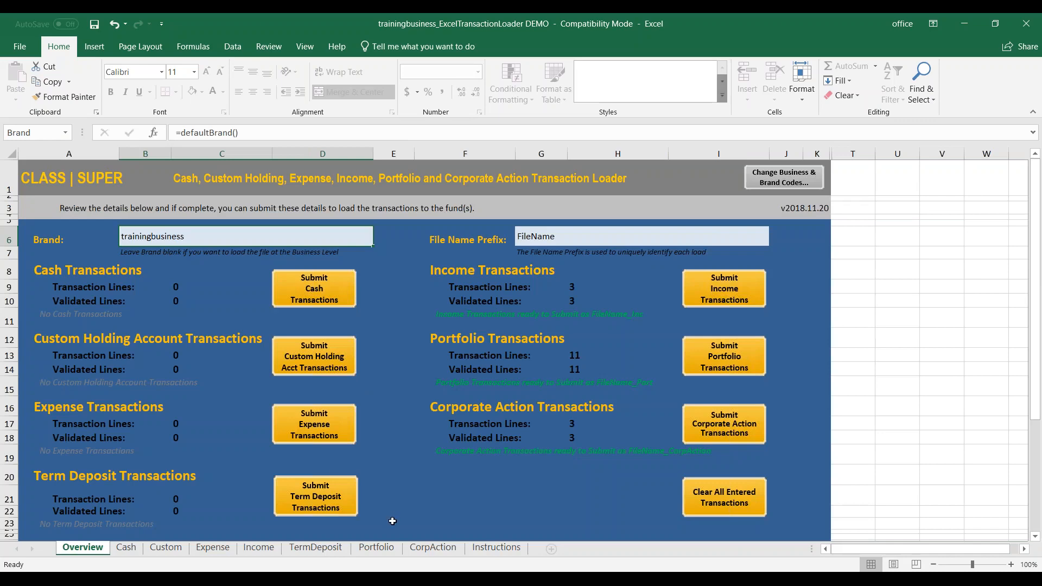
{"action": "left_click", "coordinate": [376, 548]}
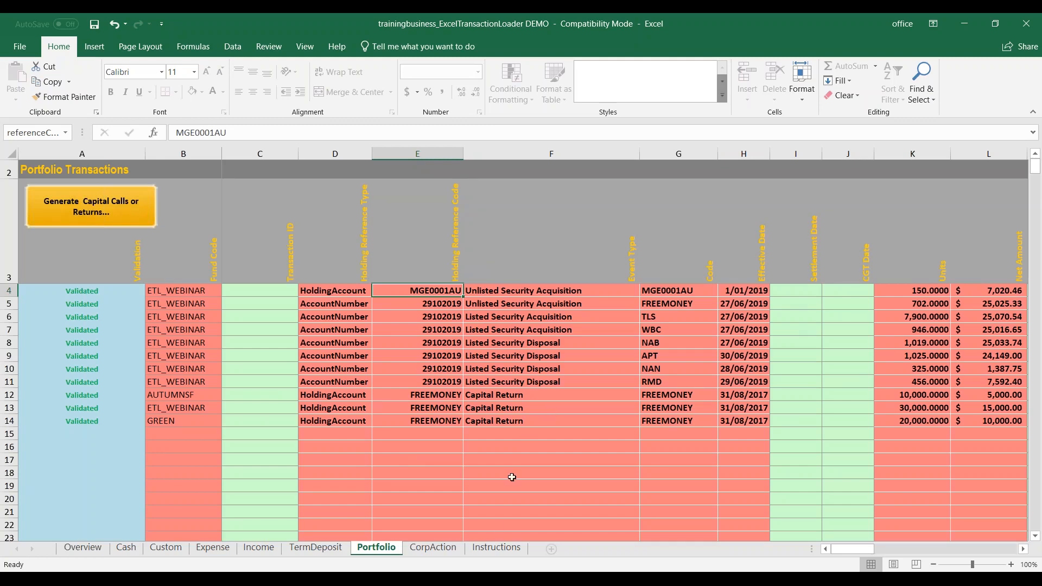
Step: Bring up the Browse Loaded Files list for the business's funds in Class Super
{"action": "key", "text": "alt+Tab"}
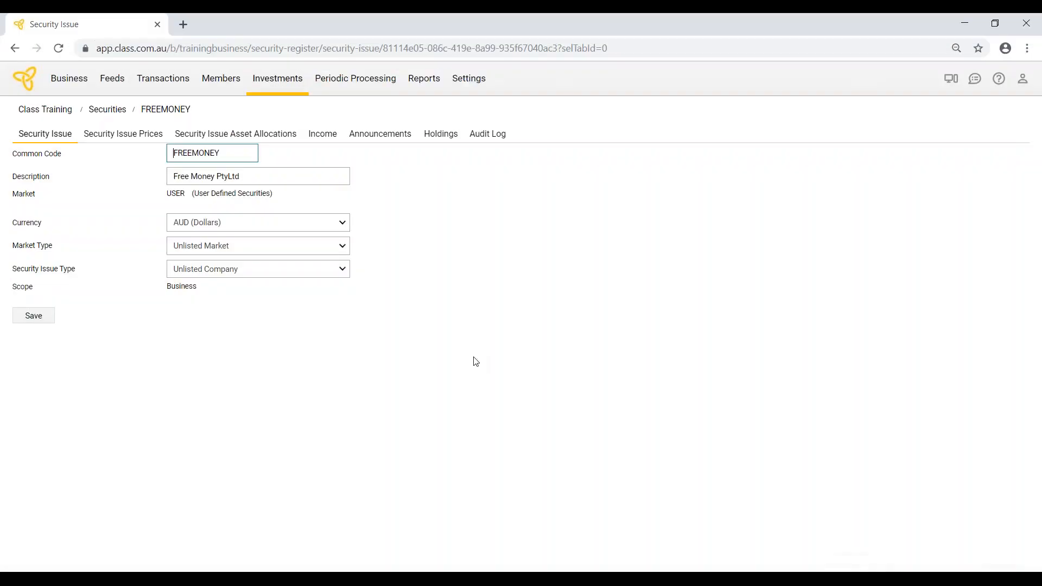
{"action": "left_click", "coordinate": [25, 78]}
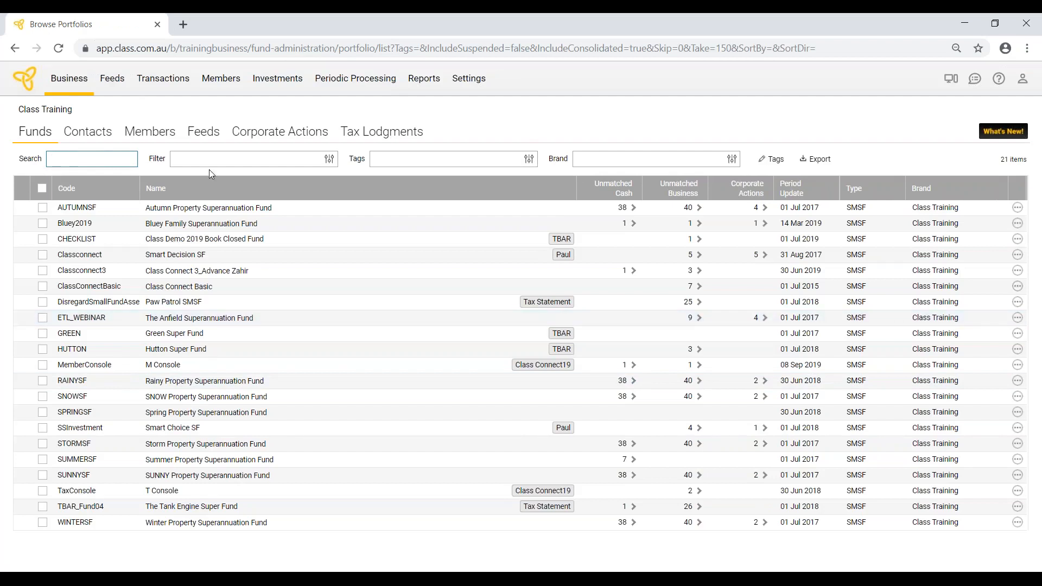
{"action": "mouse_move", "coordinate": [160, 84]}
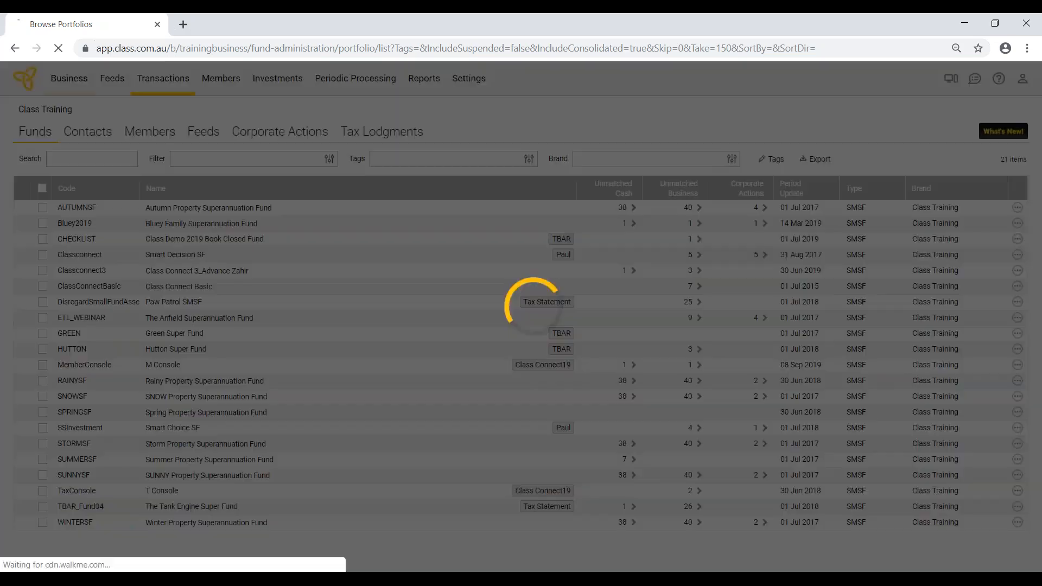
{"action": "left_click", "coordinate": [182, 126]}
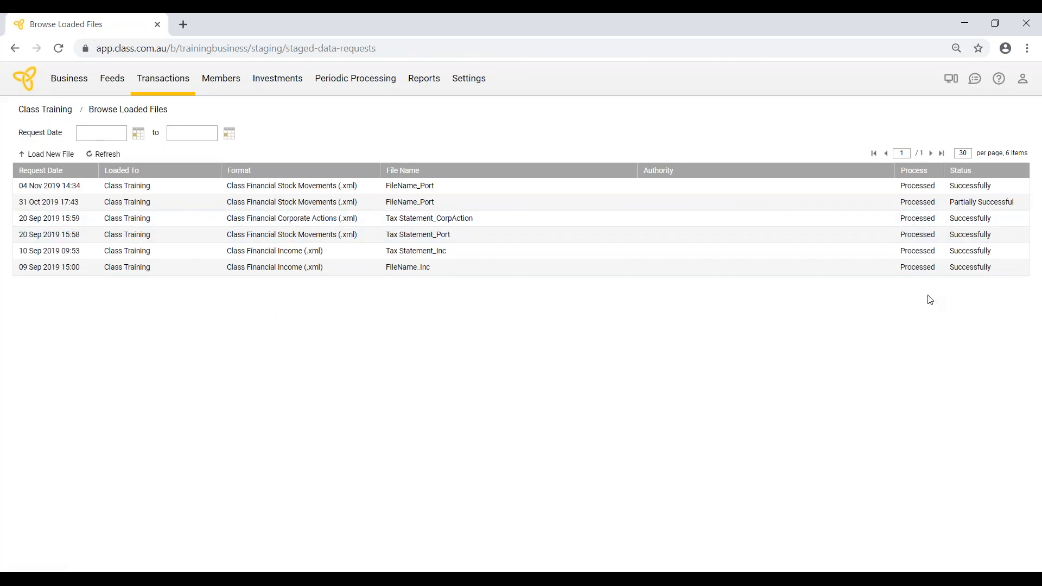
Step: Review the 8 warnings on the 31 Oct 2019 load, then return to the Excel workbook
{"action": "left_click", "coordinate": [273, 210]}
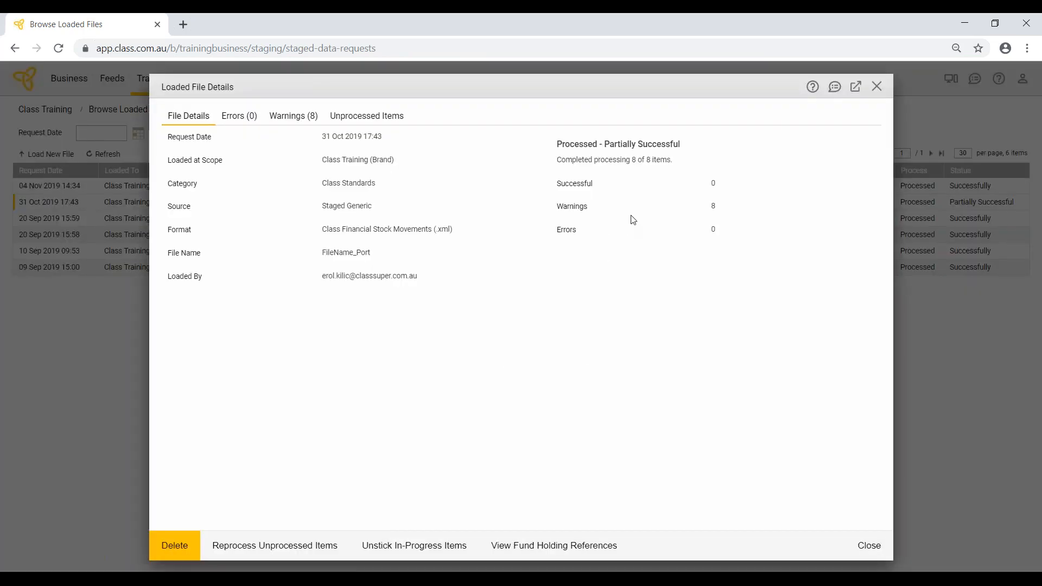
{"action": "left_click", "coordinate": [293, 116]}
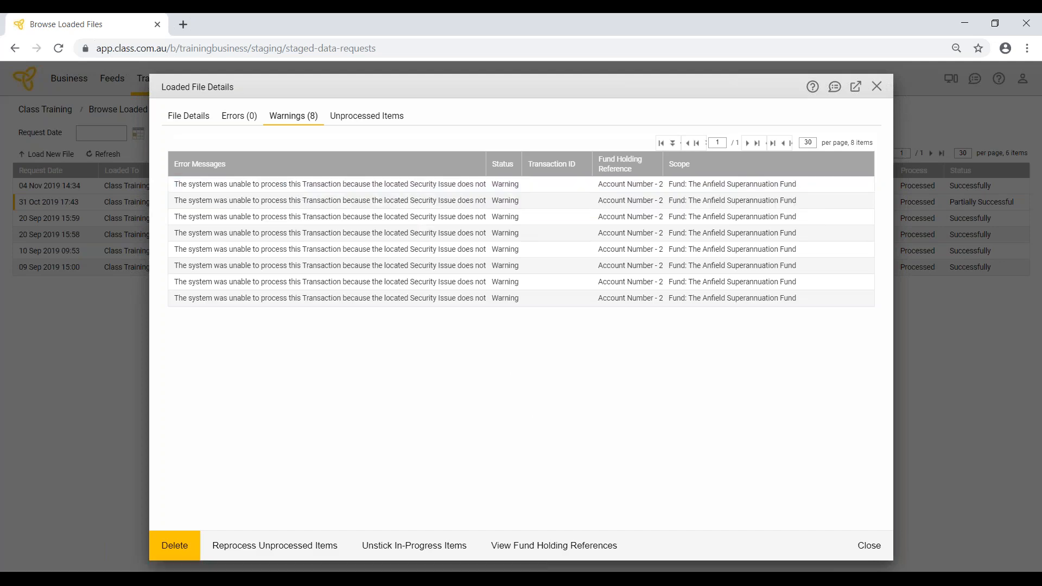
{"action": "mouse_move", "coordinate": [585, 579]}
{"action": "left_click", "coordinate": [722, 529]}
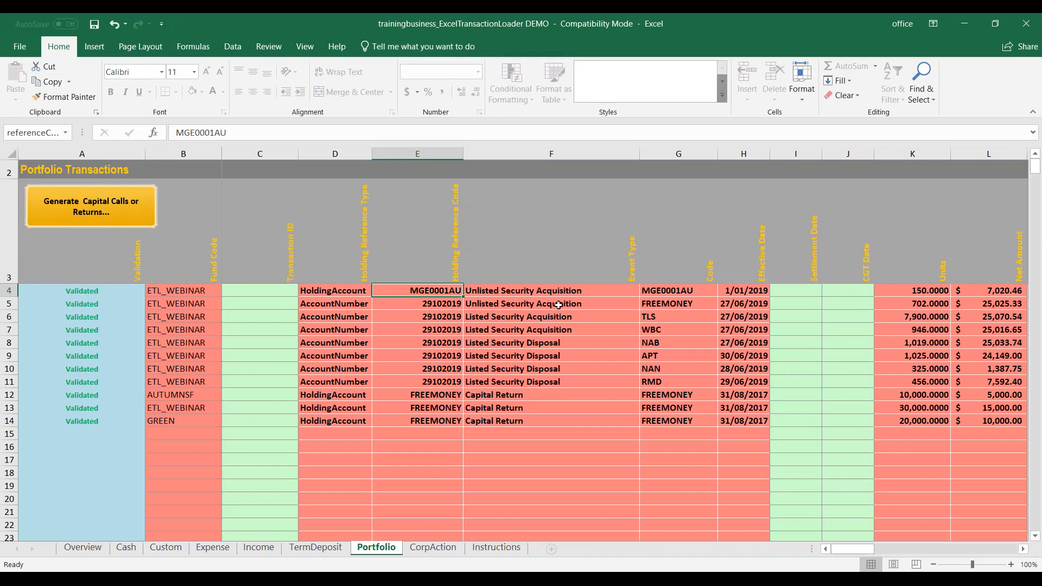
{"action": "left_click", "coordinate": [538, 293]}
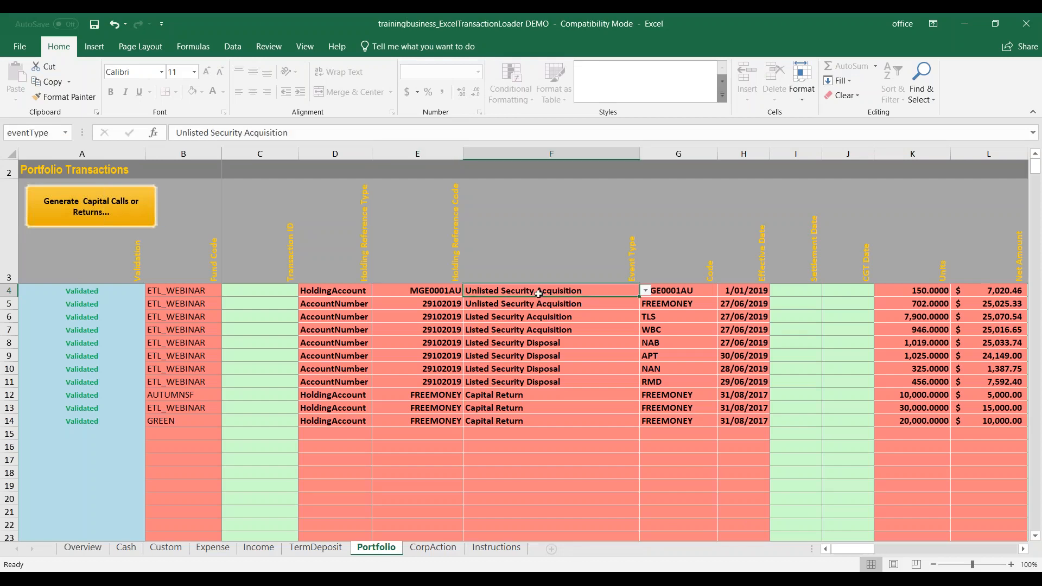
{"action": "left_click", "coordinate": [685, 292]}
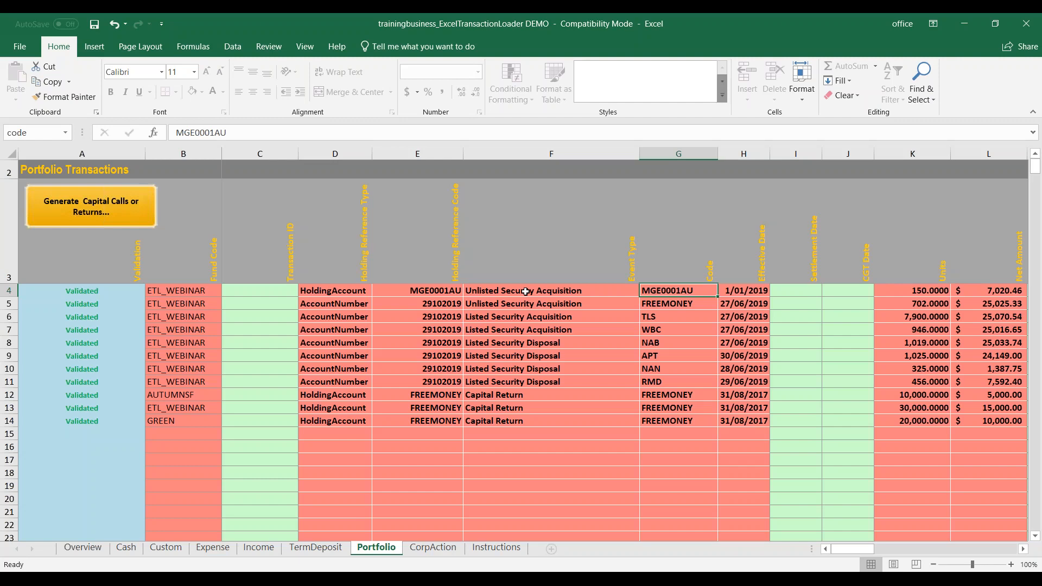
{"action": "key", "text": "Left"}
{"action": "key", "text": "Left"}
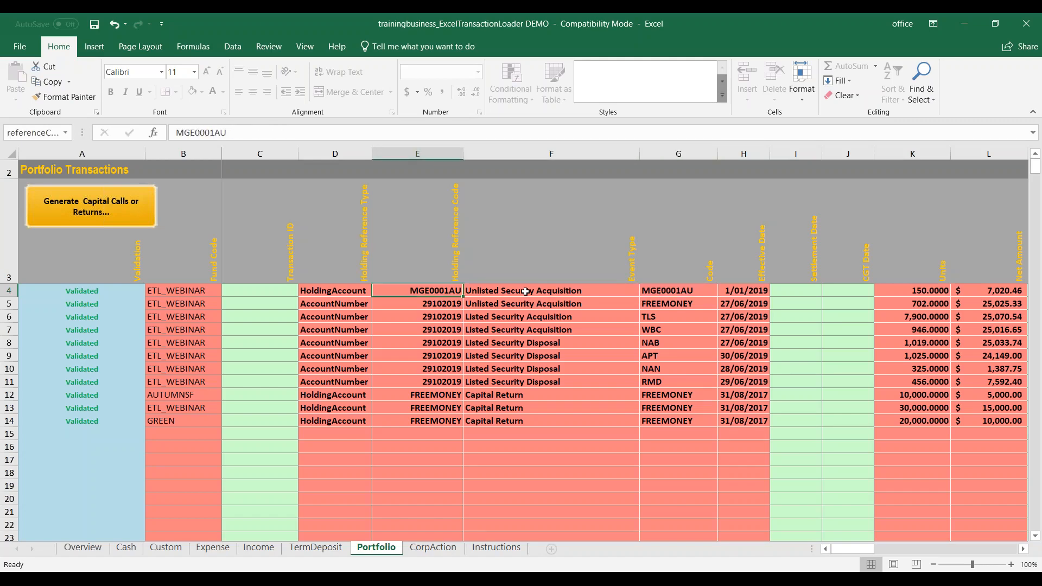
{"action": "key", "text": "Right"}
{"action": "key", "text": "Right"}
{"action": "key", "text": "Right"}
{"action": "key", "text": "Right"}
{"action": "key", "text": "Right"}
{"action": "key", "text": "Right"}
{"action": "key", "text": "Right"}
{"action": "key", "text": "Right"}
{"action": "key", "text": "Right"}
{"action": "key", "text": "Right"}
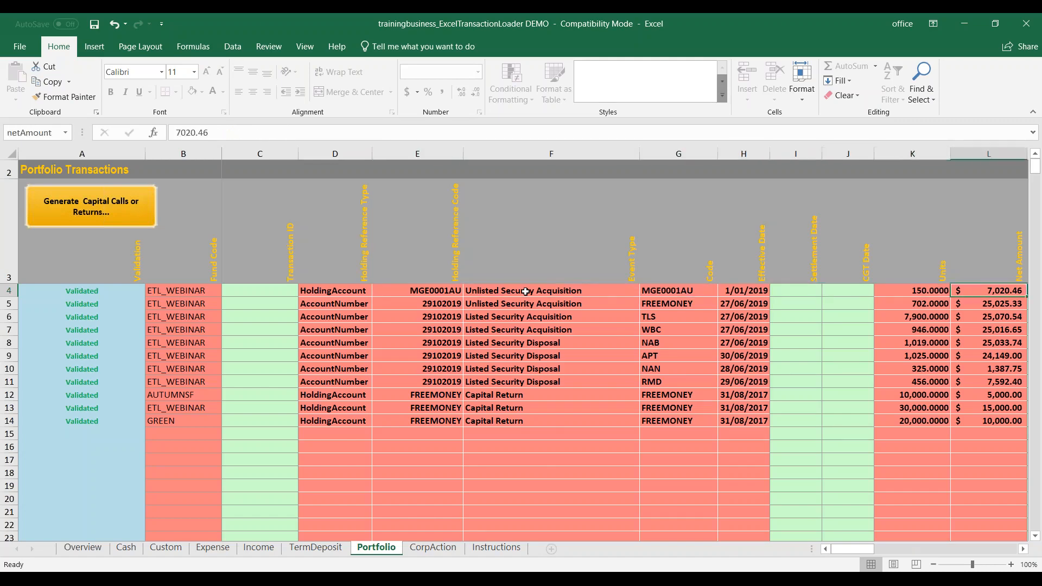
{"action": "key", "text": "Right"}
{"action": "key", "text": "Right"}
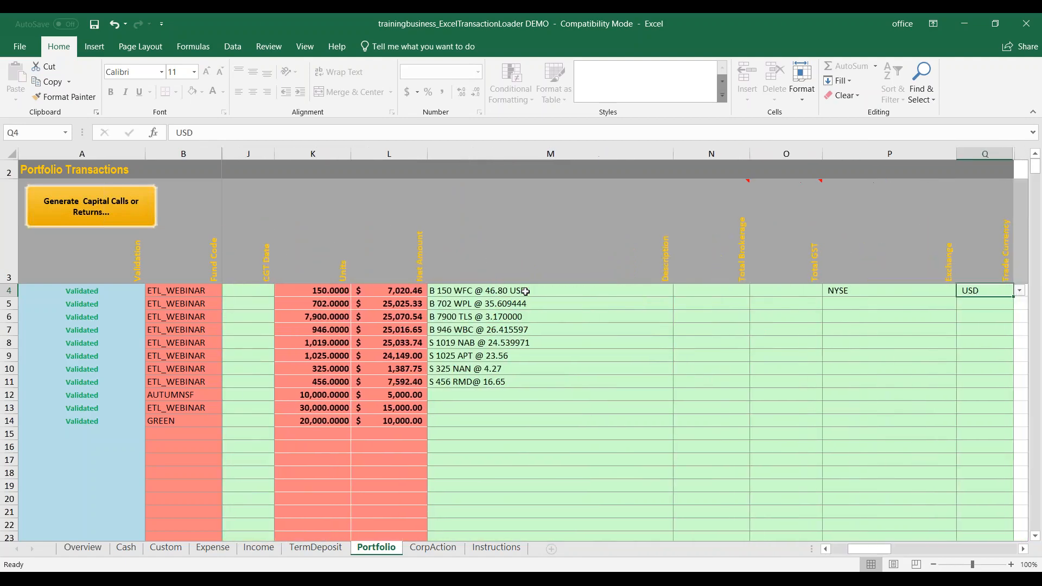
{"action": "key", "text": "Left"}
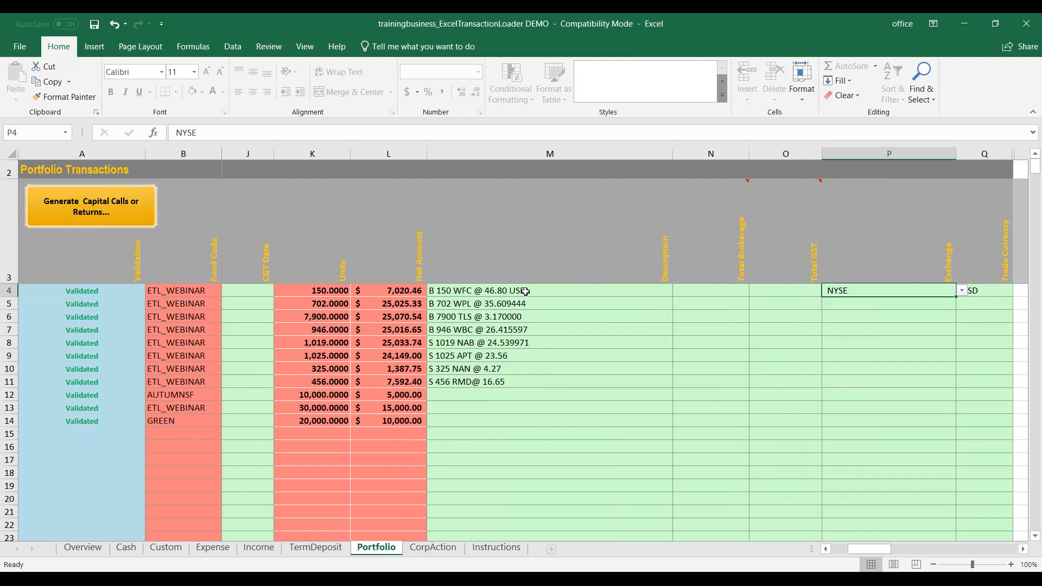
{"action": "key", "text": "Left"}
{"action": "key", "text": "Left"}
{"action": "key", "text": "Left"}
{"action": "key", "text": "Left"}
{"action": "key", "text": "Left"}
{"action": "key", "text": "Left"}
{"action": "key", "text": "Left"}
{"action": "key", "text": "Left"}
{"action": "key", "text": "Left"}
{"action": "key", "text": "Left"}
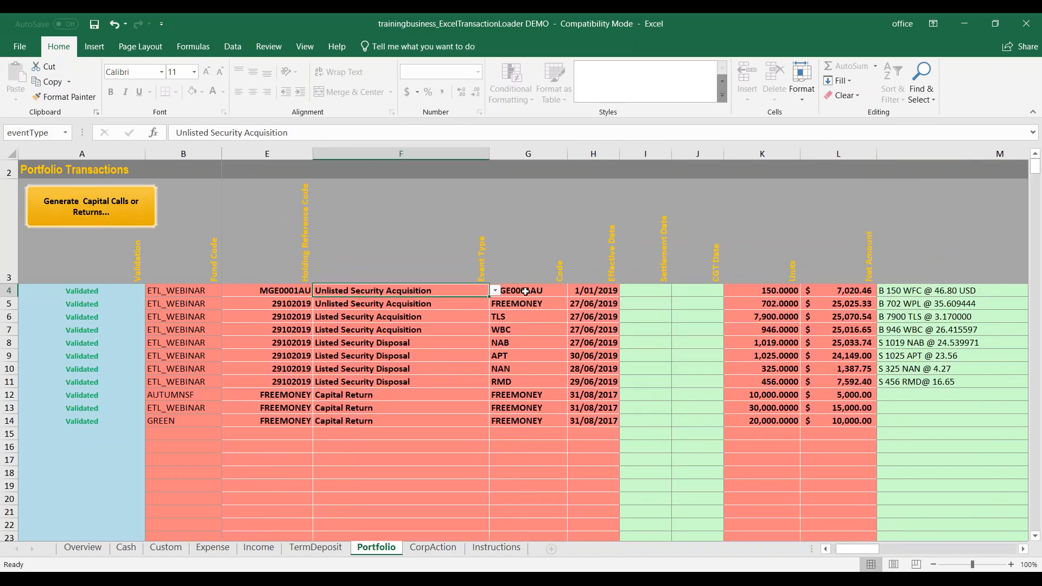
Step: Make F4 a Listed Security Acquisition instead of Unlisted, leaving the selection on E5
{"action": "left_click", "coordinate": [495, 291]}
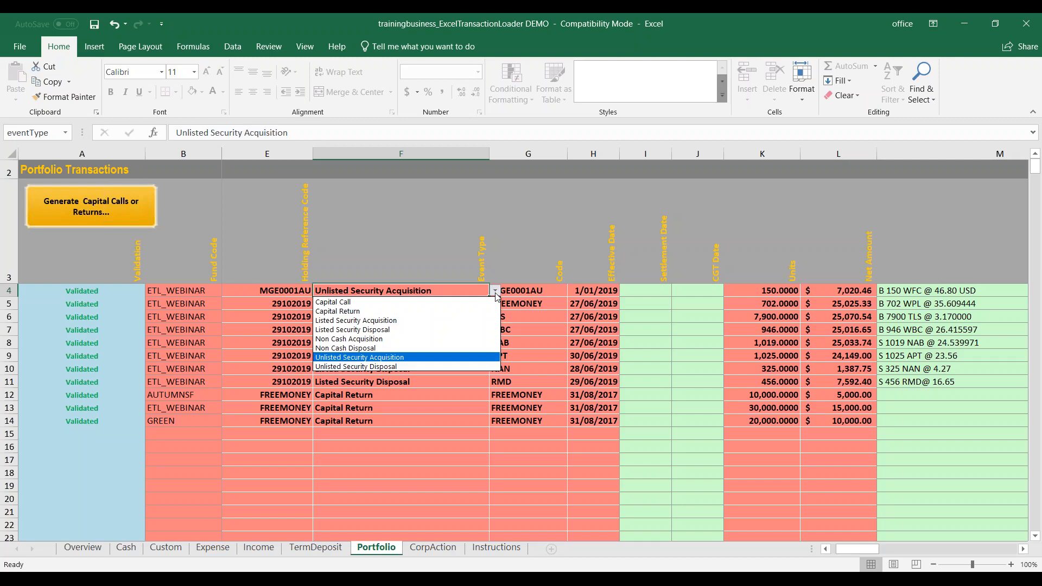
{"action": "left_click", "coordinate": [388, 321]}
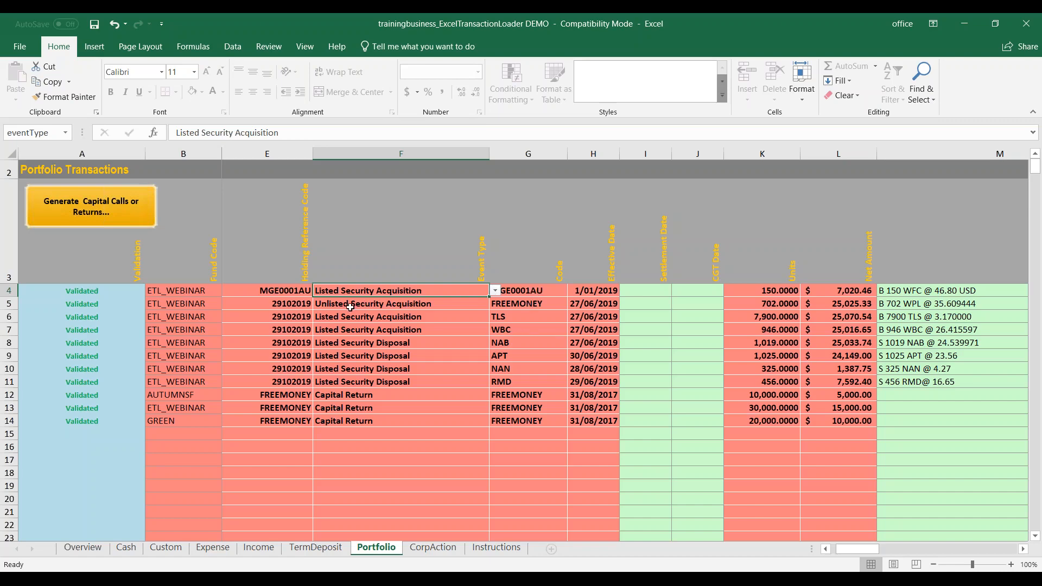
{"action": "key", "text": "Left"}
{"action": "key", "text": "Left"}
{"action": "key", "text": "Left"}
{"action": "key", "text": "Left"}
{"action": "key", "text": "Left"}
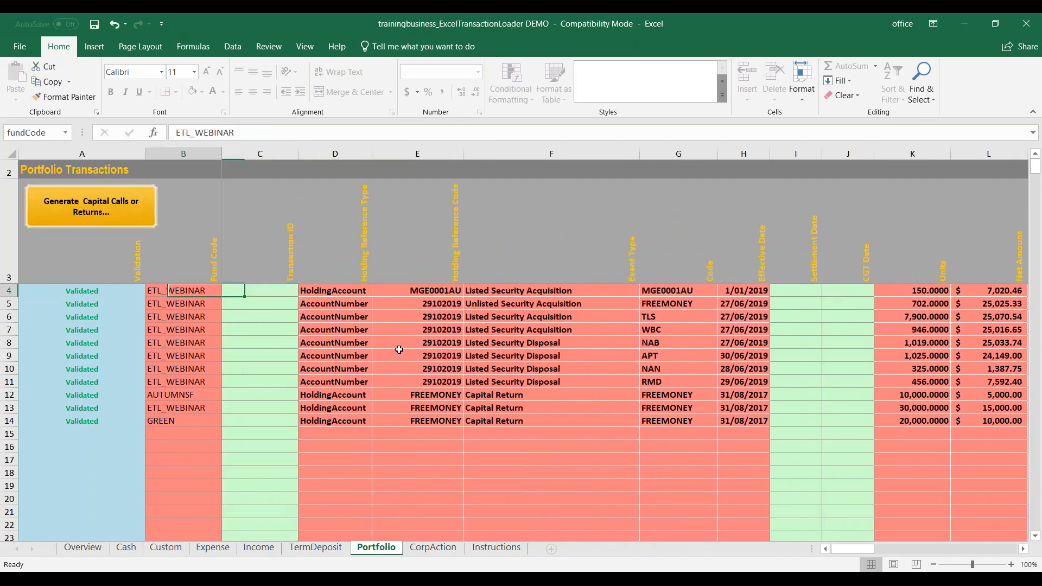
{"action": "key", "text": "Right"}
{"action": "key", "text": "Right"}
{"action": "key", "text": "Down"}
{"action": "key", "text": "Right"}
{"action": "key", "text": "Right"}
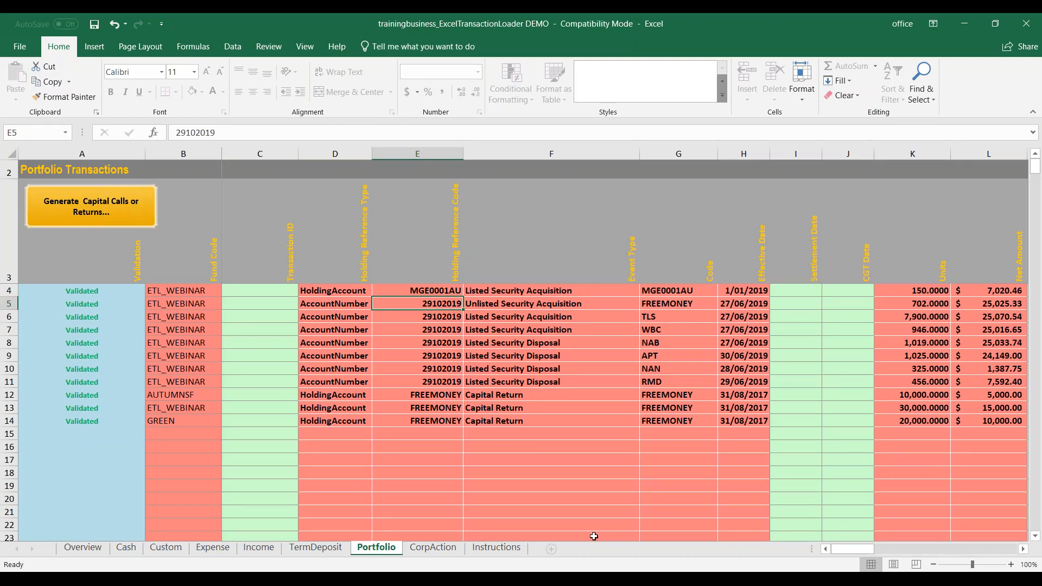
{"action": "left_click", "coordinate": [604, 570]}
{"action": "left_click", "coordinate": [589, 551]}
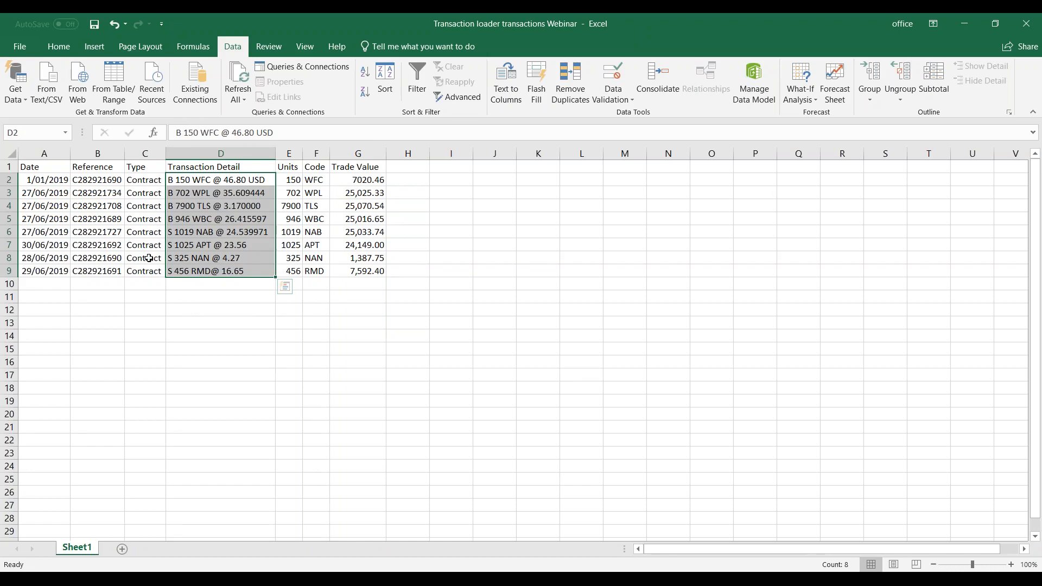
{"action": "left_click", "coordinate": [964, 24]}
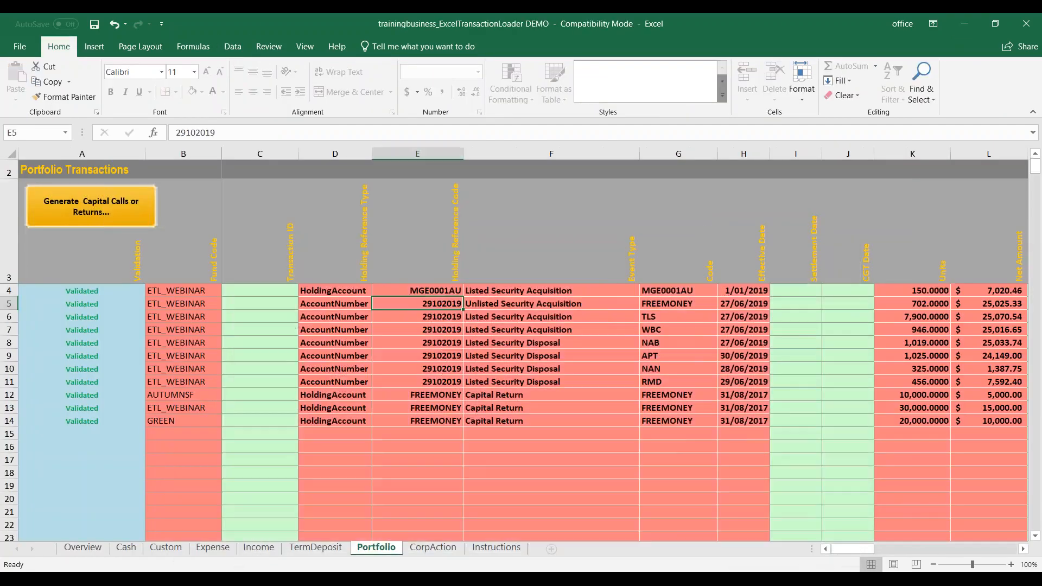